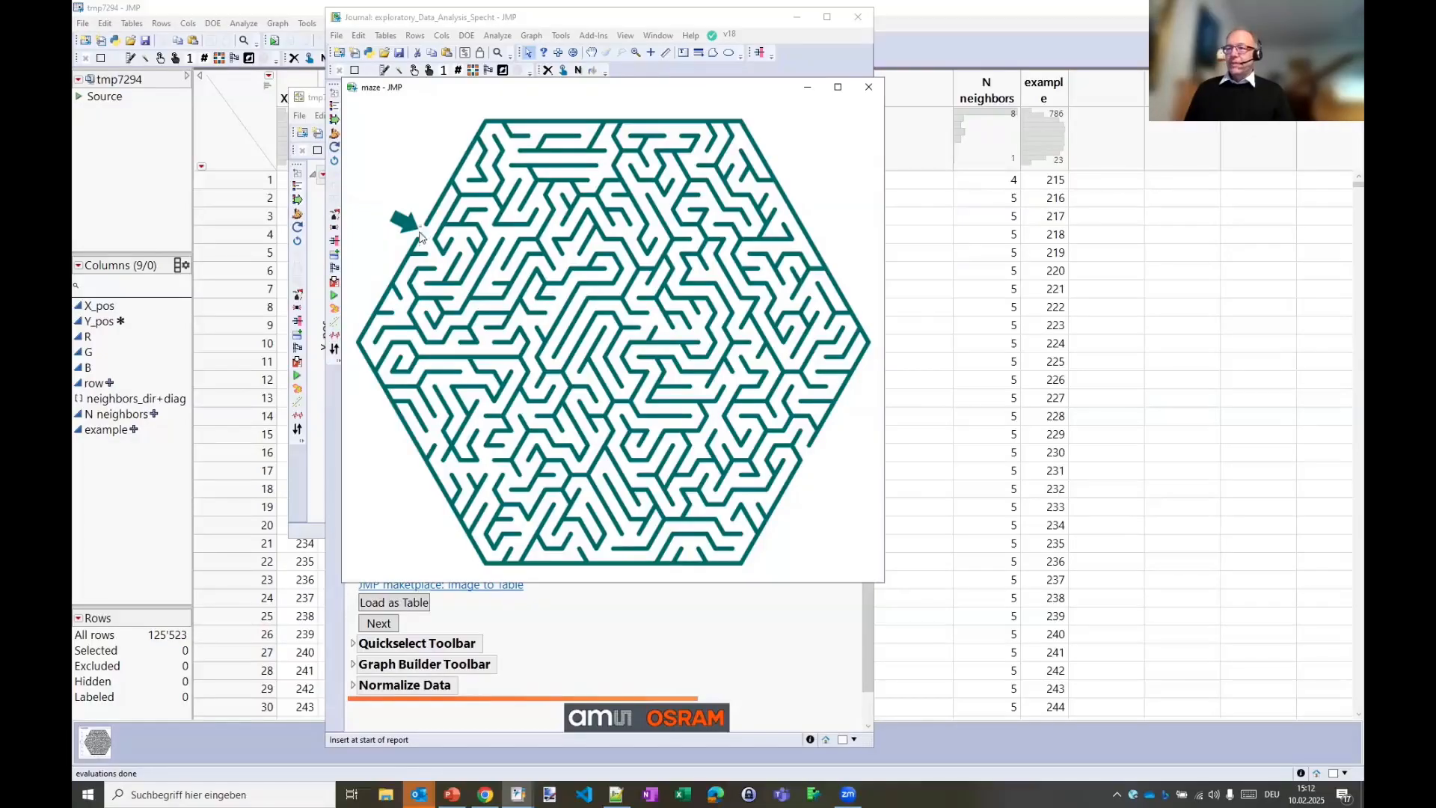
# Step: Bring the maze Graph Builder plot to the front and colour the connected wall beginning at the maze entrance
pyautogui.moveTo(419, 230)
pyautogui.mouseDown()
pyautogui.moveTo(432, 258)
pyautogui.moveTo(378, 339)
pyautogui.moveTo(396, 344)
pyautogui.moveTo(537, 326)
pyautogui.moveTo(612, 267)
pyautogui.moveTo(530, 328)
pyautogui.moveTo(550, 414)
pyautogui.moveTo(516, 419)
pyautogui.mouseUp()
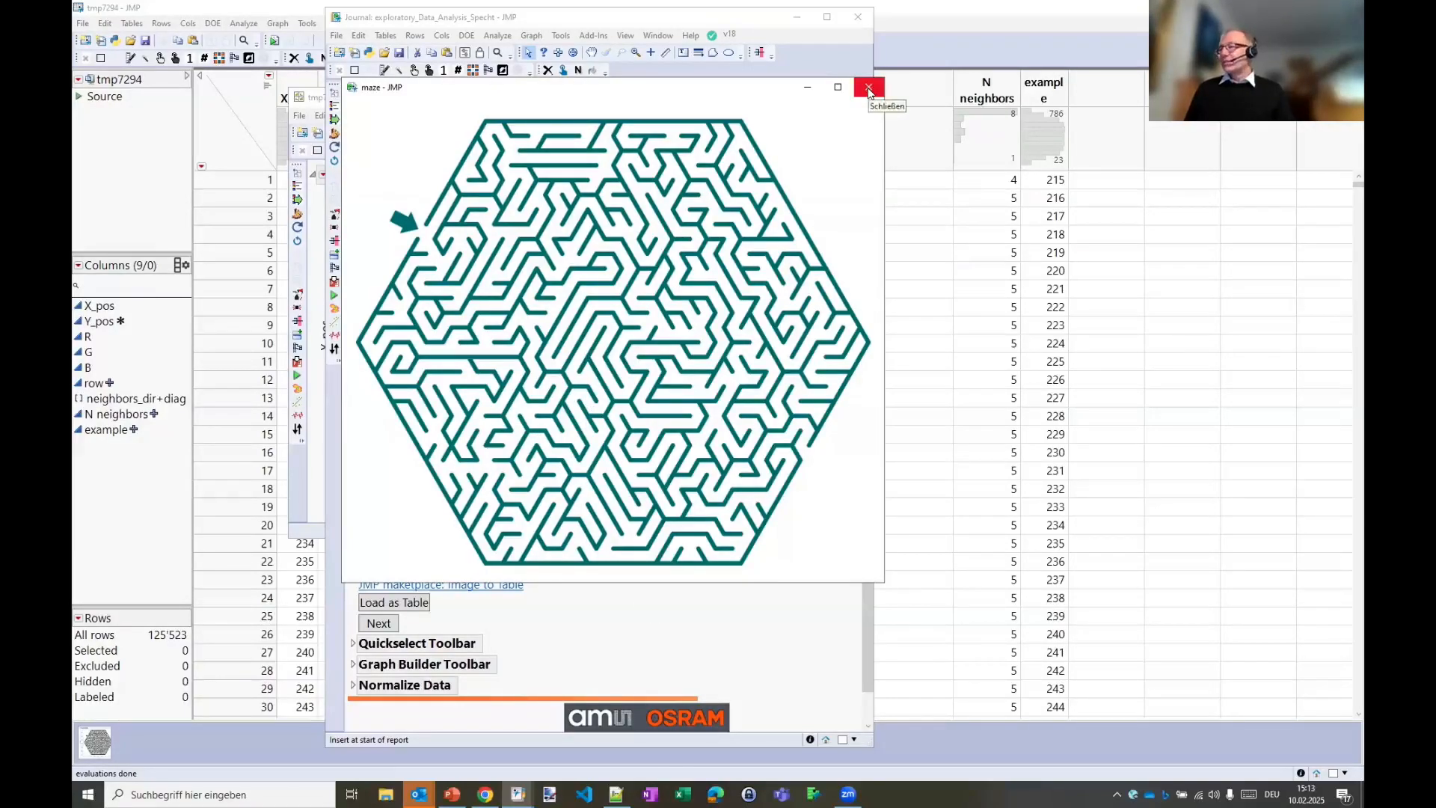
pyautogui.click(310, 472)
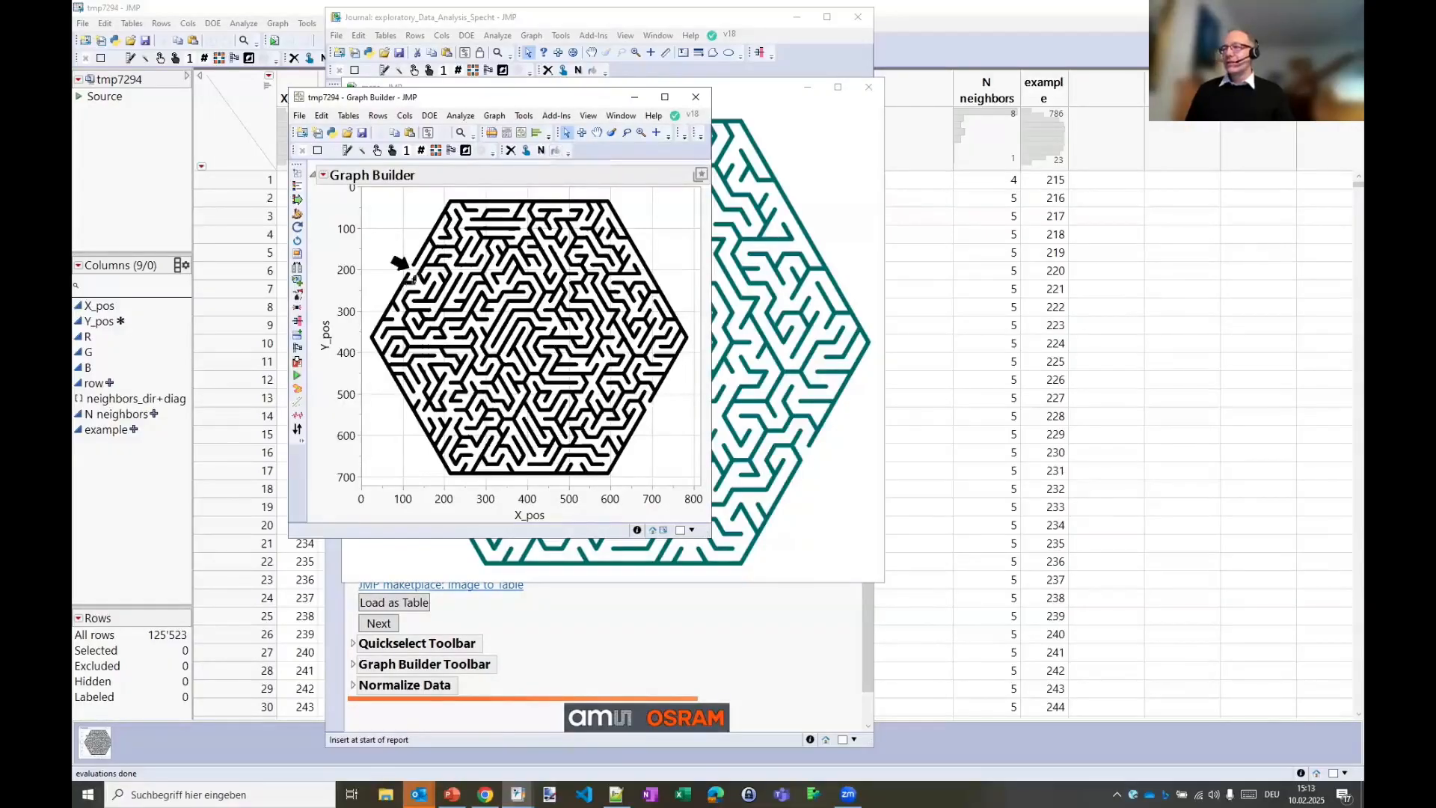
pyautogui.click(403, 281)
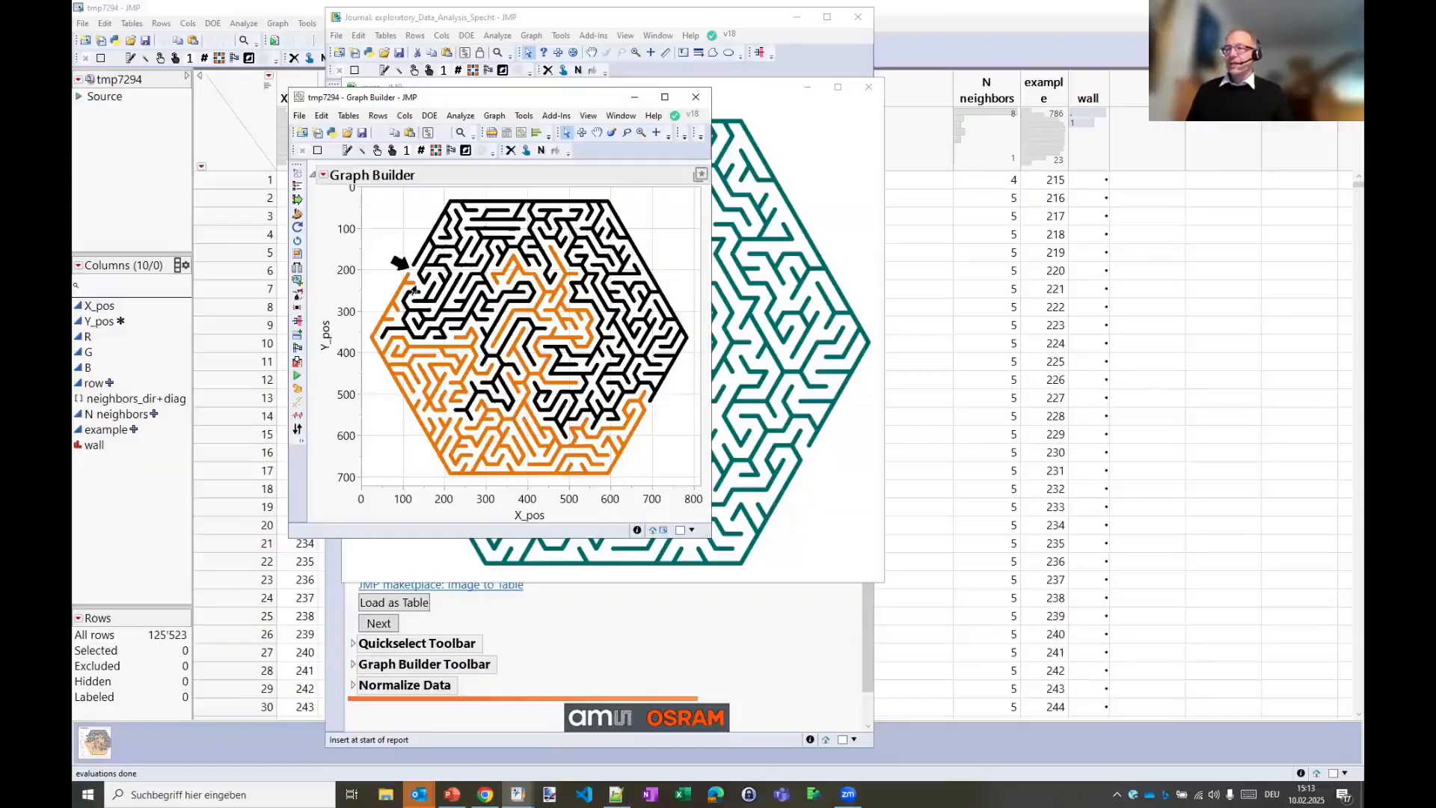
pyautogui.moveTo(410, 281)
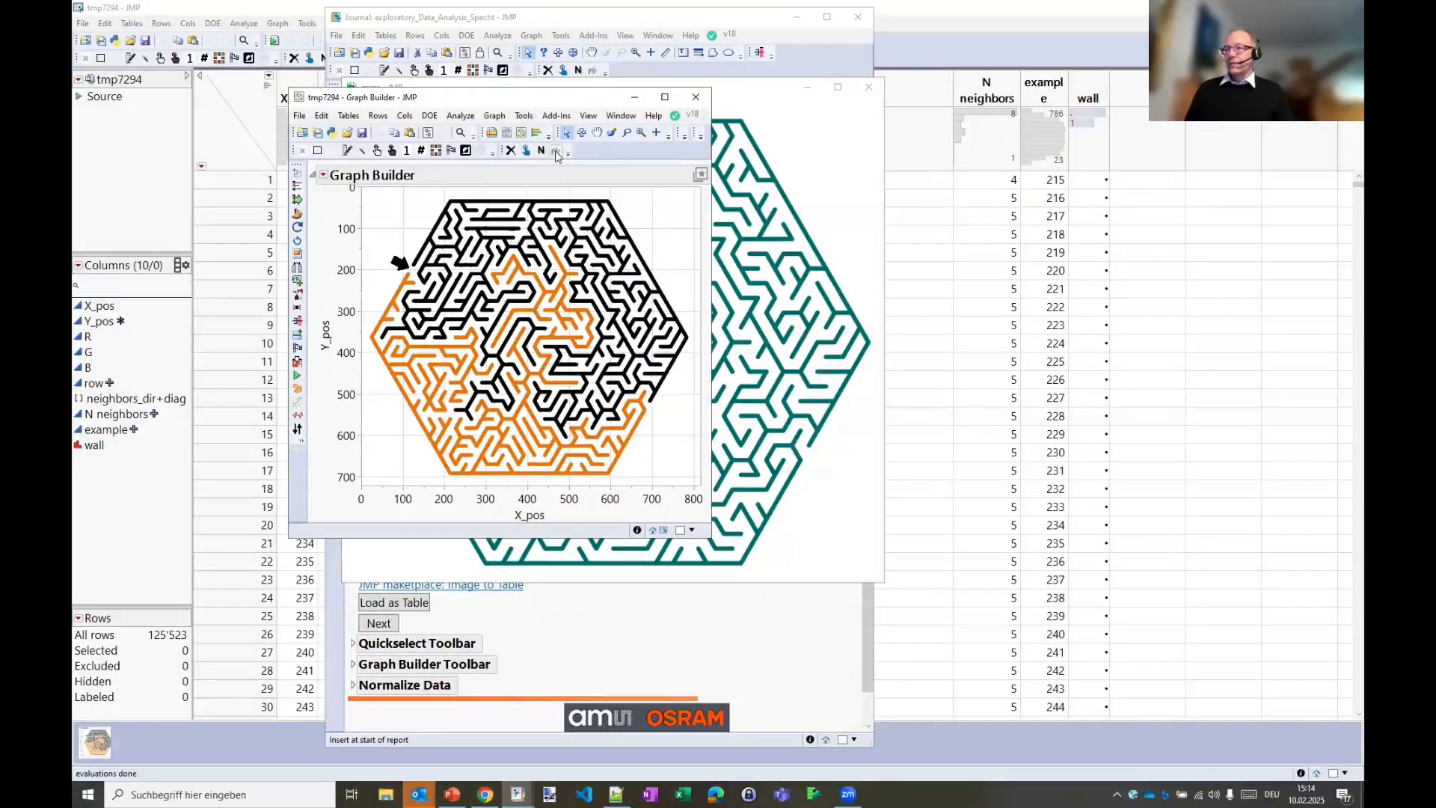
# Step: View the JMP Marketplace page of the Image to Table add-in from the journal, and close it
pyautogui.click(583, 641)
pyautogui.click(463, 590)
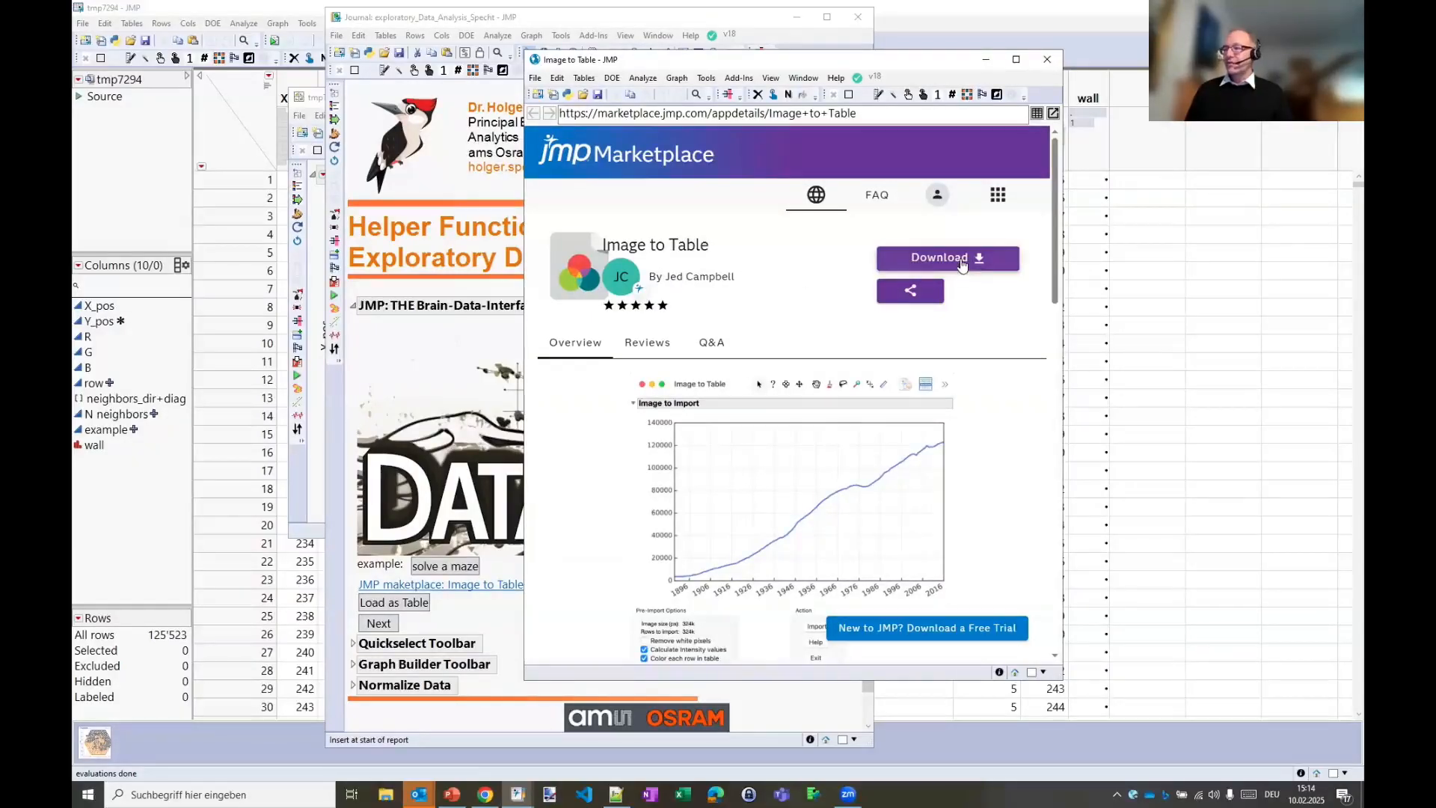
pyautogui.click(1047, 60)
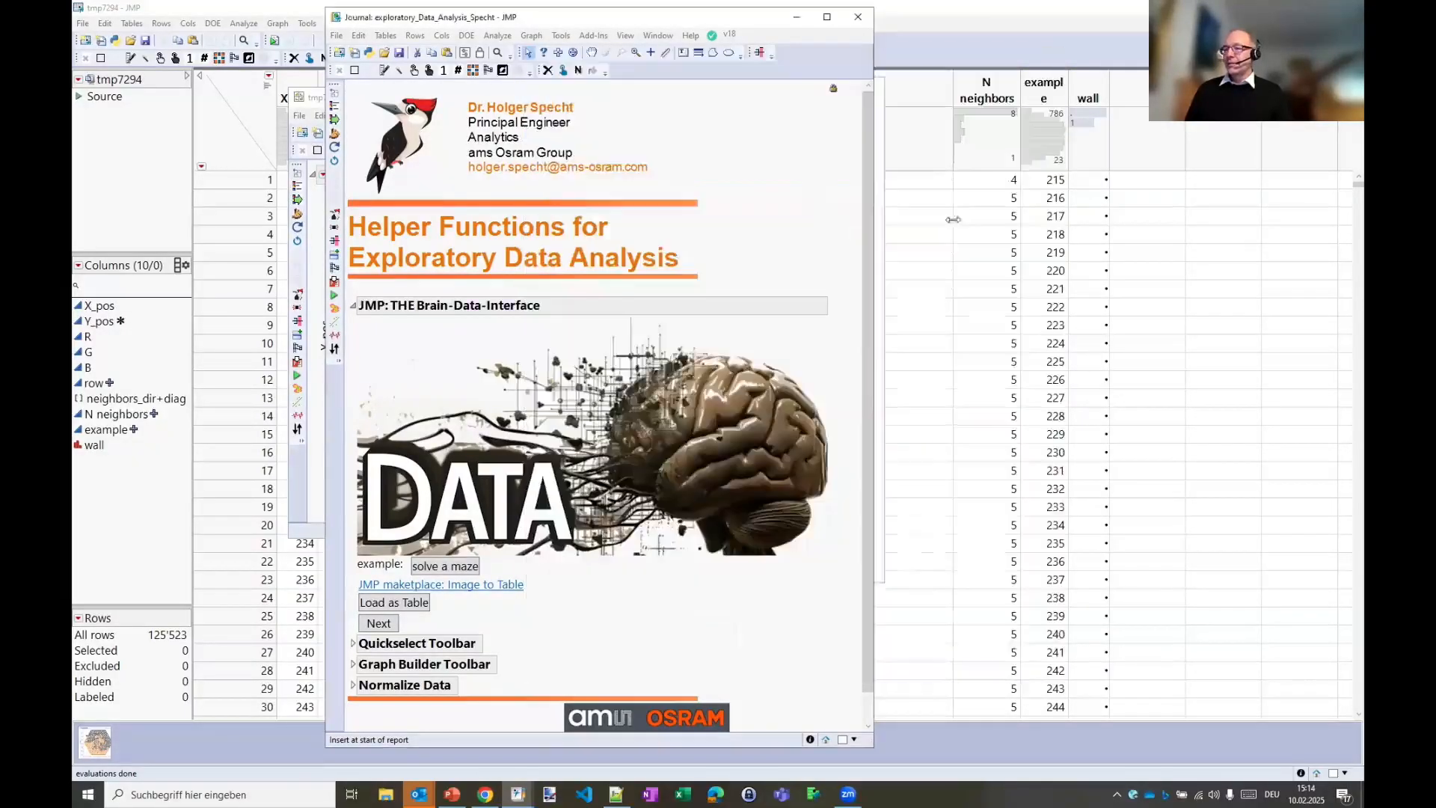
# Step: Load the maze image with Image to Table, and import it as a data table placed beside the plot
pyautogui.click(411, 609)
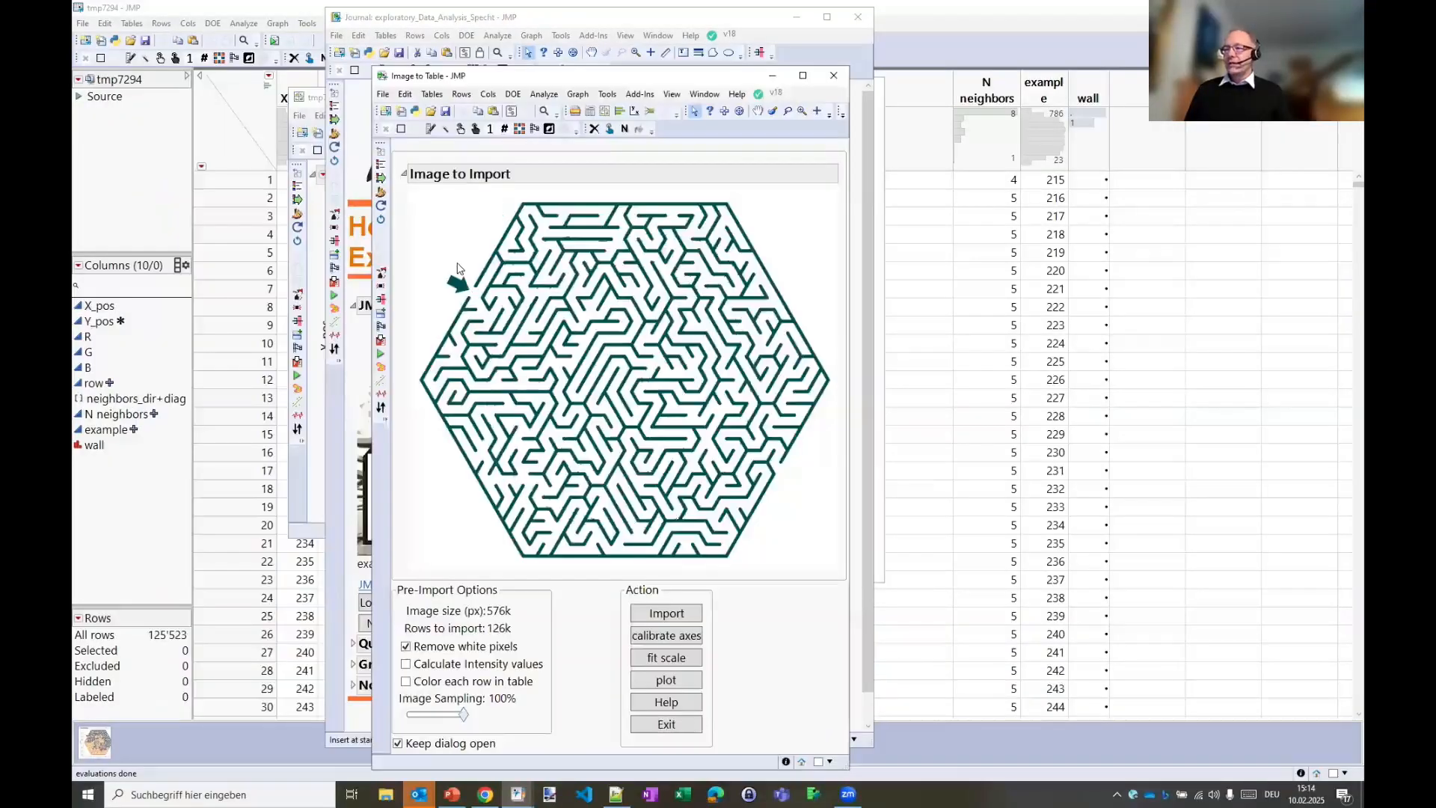
pyautogui.click(664, 615)
pyautogui.moveTo(566, 338)
pyautogui.mouseDown()
pyautogui.moveTo(586, 340)
pyautogui.moveTo(528, 400)
pyautogui.mouseUp()
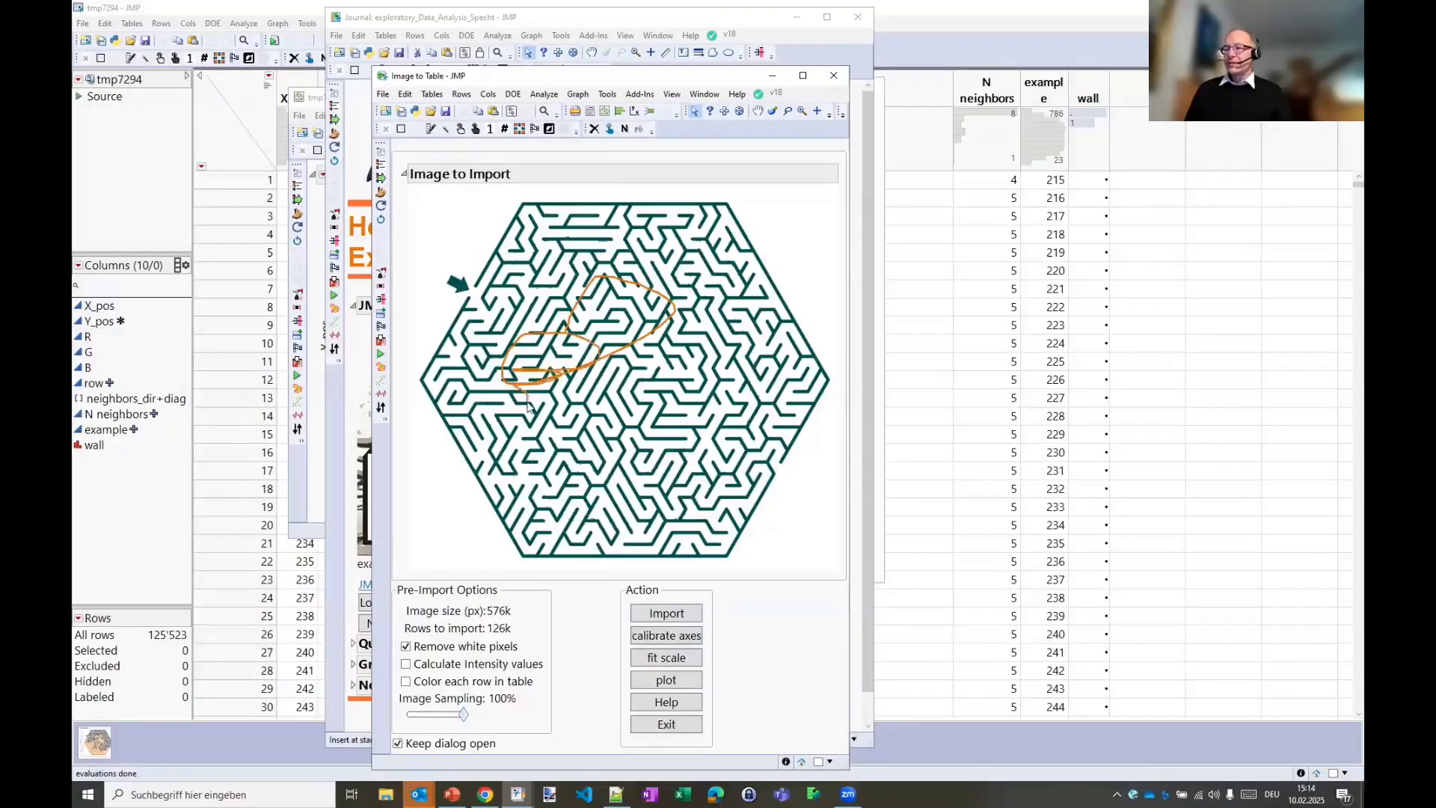
pyautogui.click(645, 614)
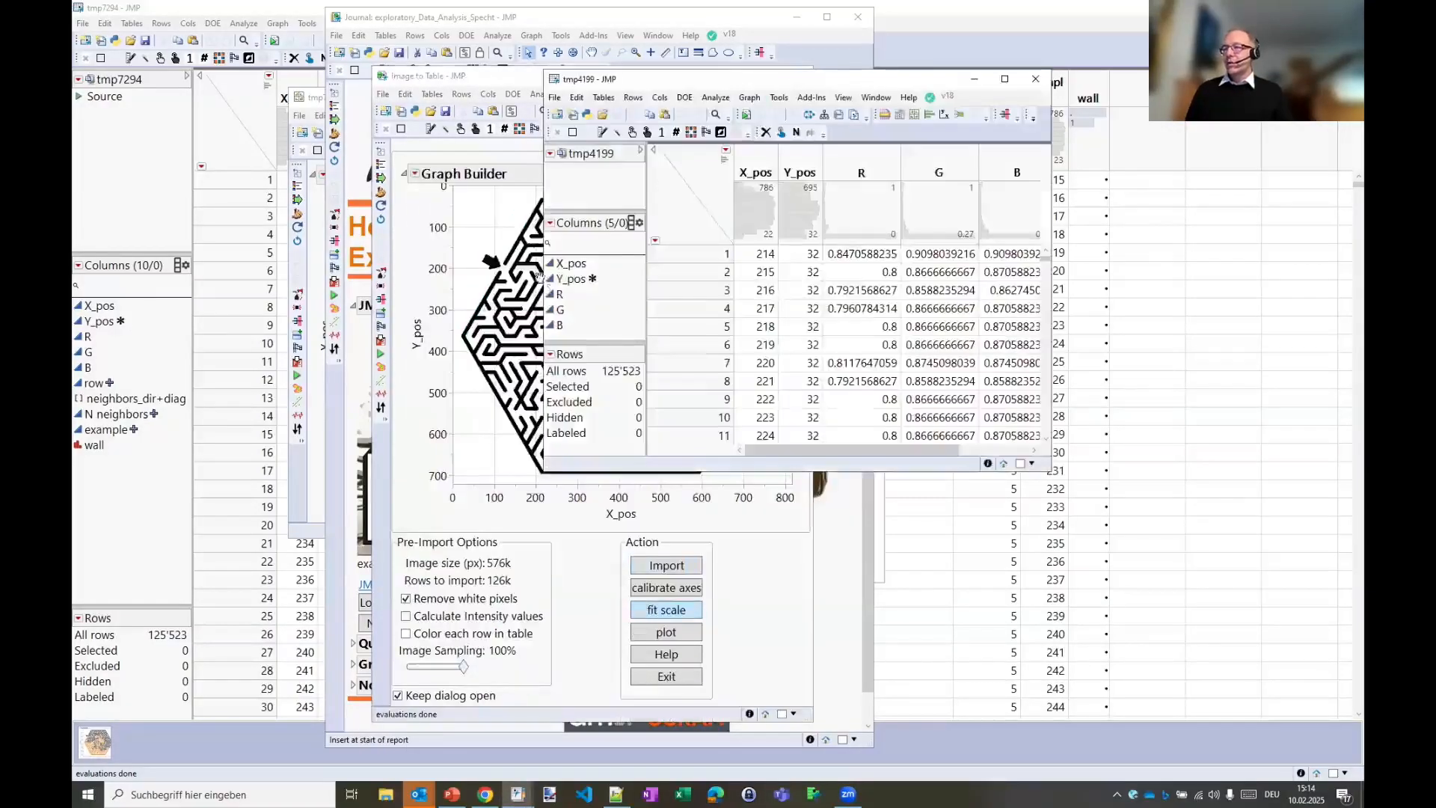
pyautogui.moveTo(633, 86); pyautogui.dragTo(864, 158)
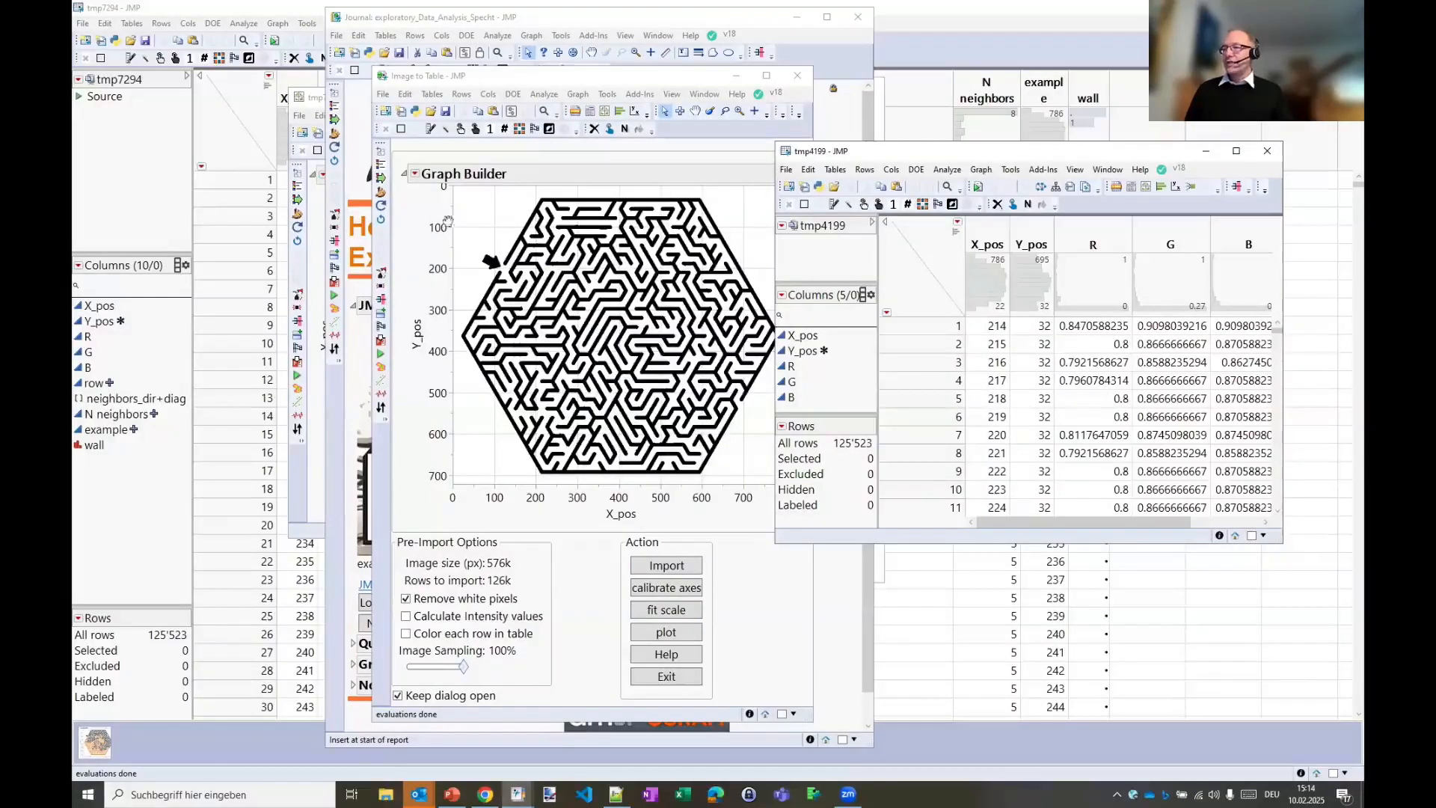
# Step: Check the link between plot and table by selecting the maze's upper-left region, and rows 7567 to 7572 in the new table
pyautogui.moveTo(476, 220); pyautogui.dragTo(597, 305)
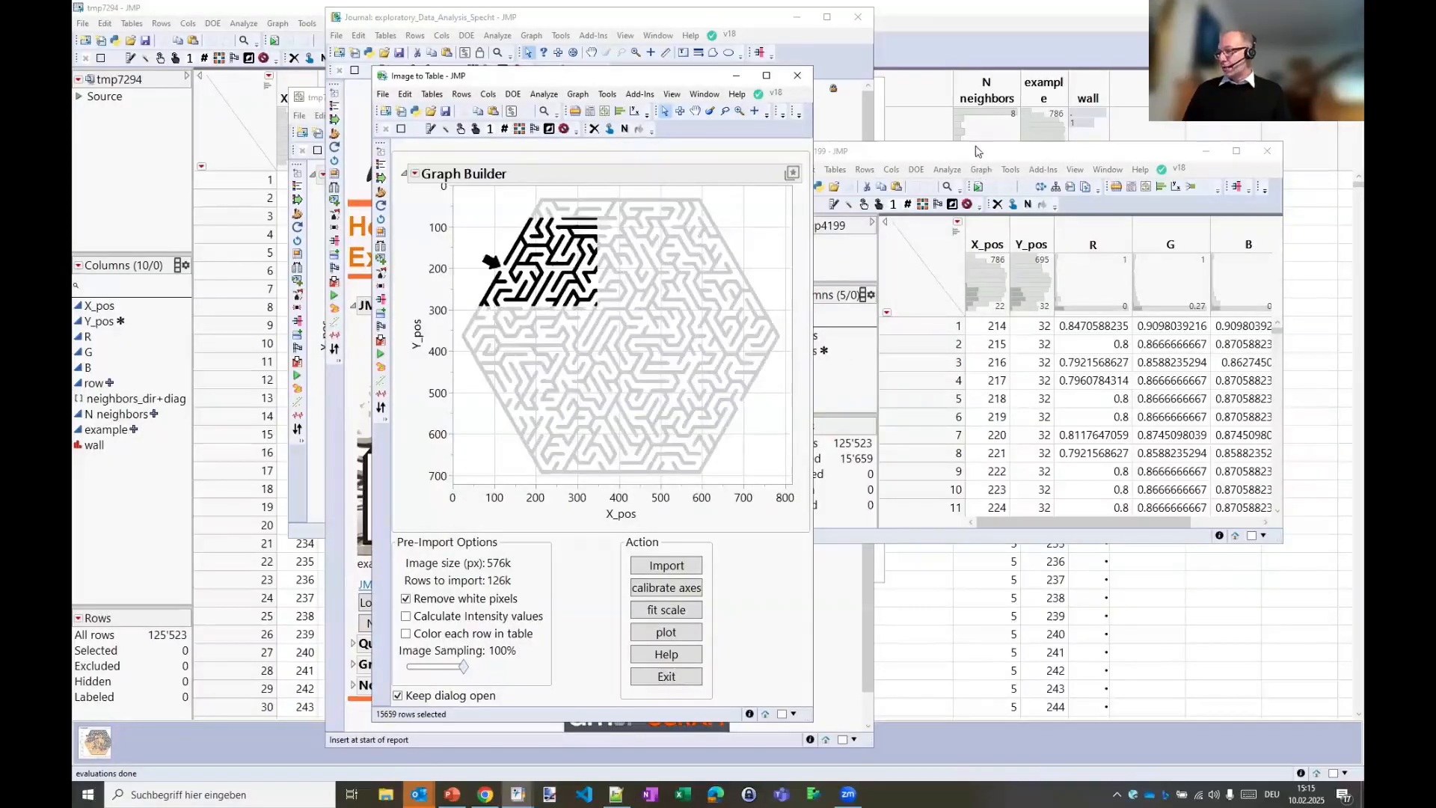
pyautogui.click(977, 151)
pyautogui.press('F7')
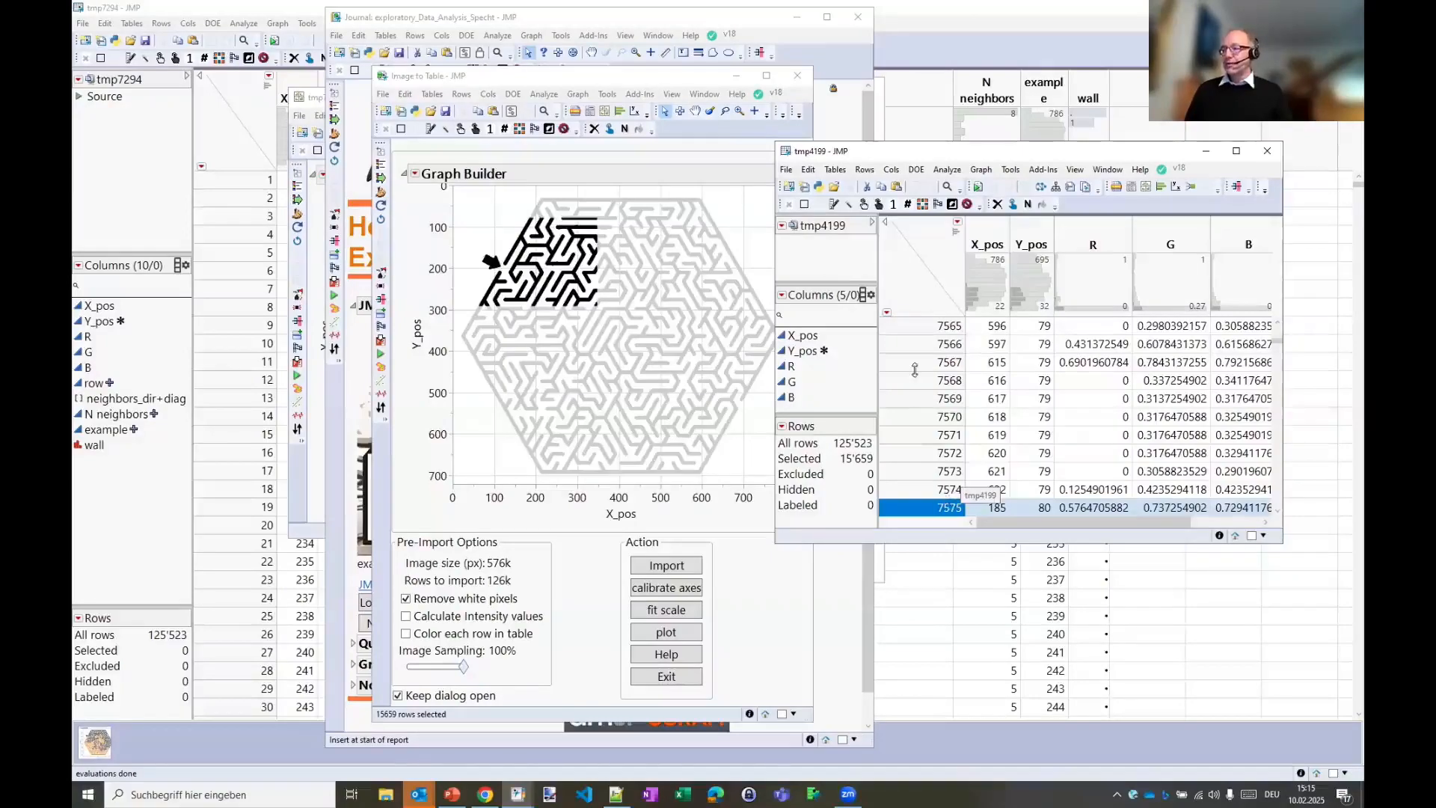
pyautogui.moveTo(905, 362); pyautogui.dragTo(905, 446)
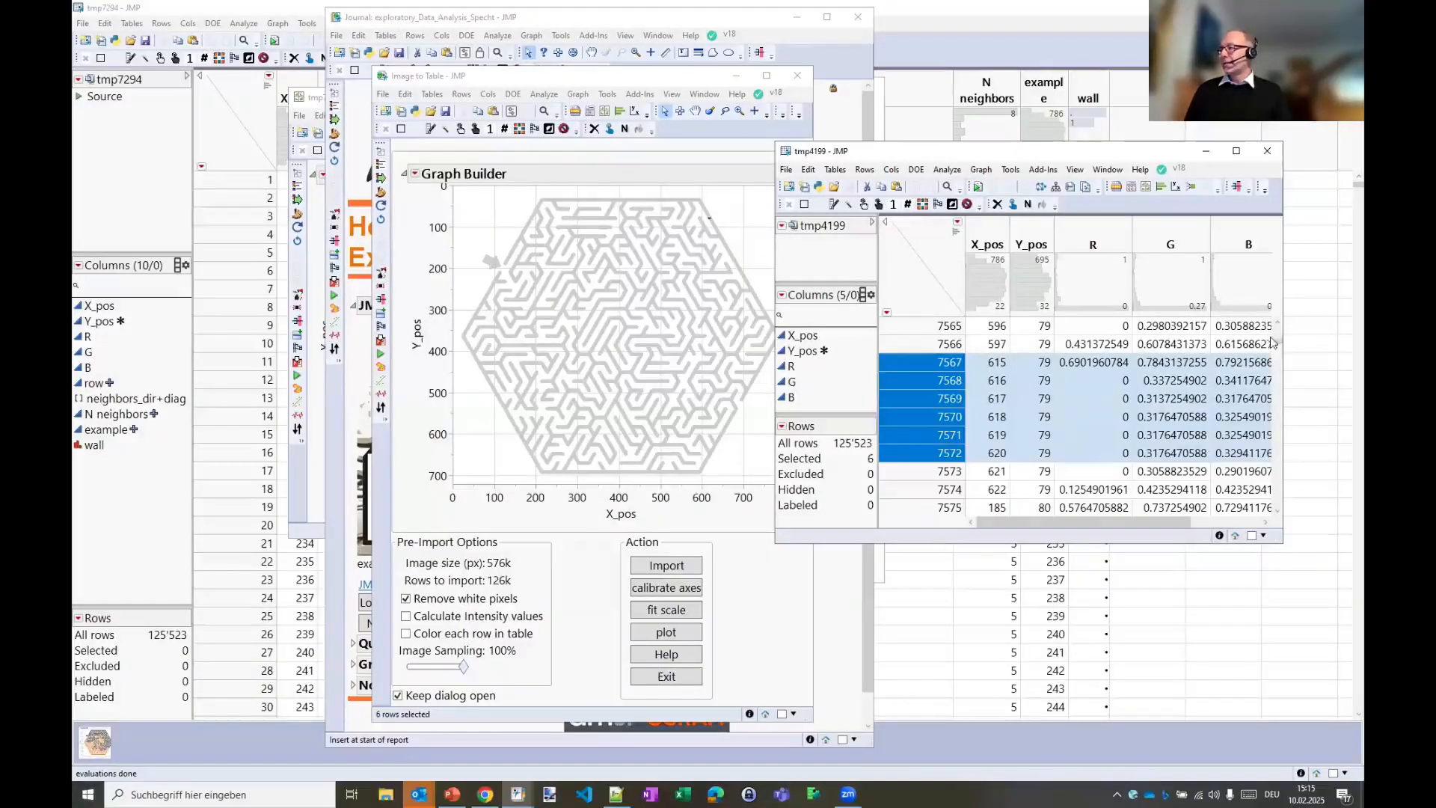
pyautogui.moveTo(1277, 343); pyautogui.dragTo(1276, 323)
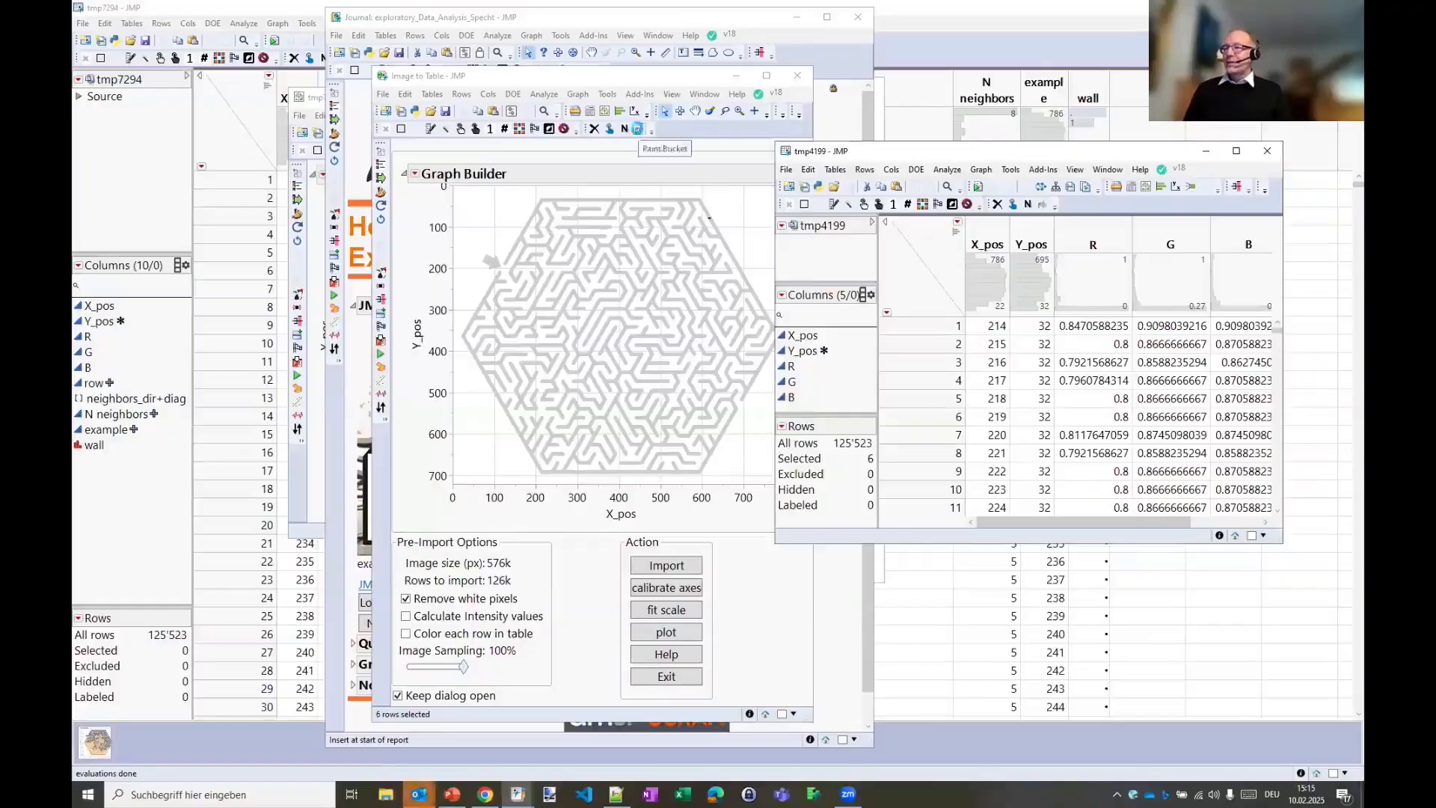
# Step: Try the Paint Bucket on the newly imported maze plot, and select row 2 in the enlarged tmp4199 table
pyautogui.click(638, 129)
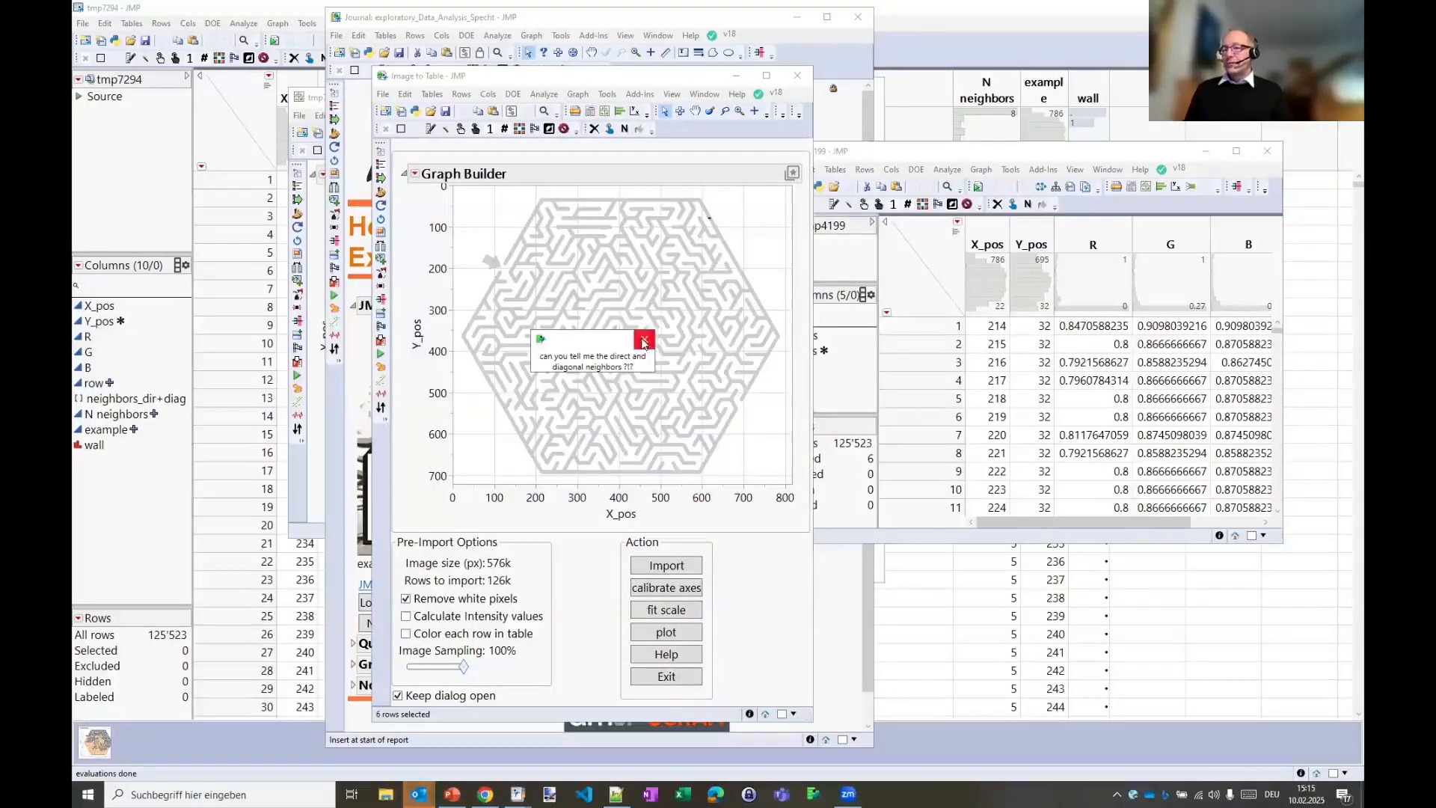
pyautogui.click(645, 342)
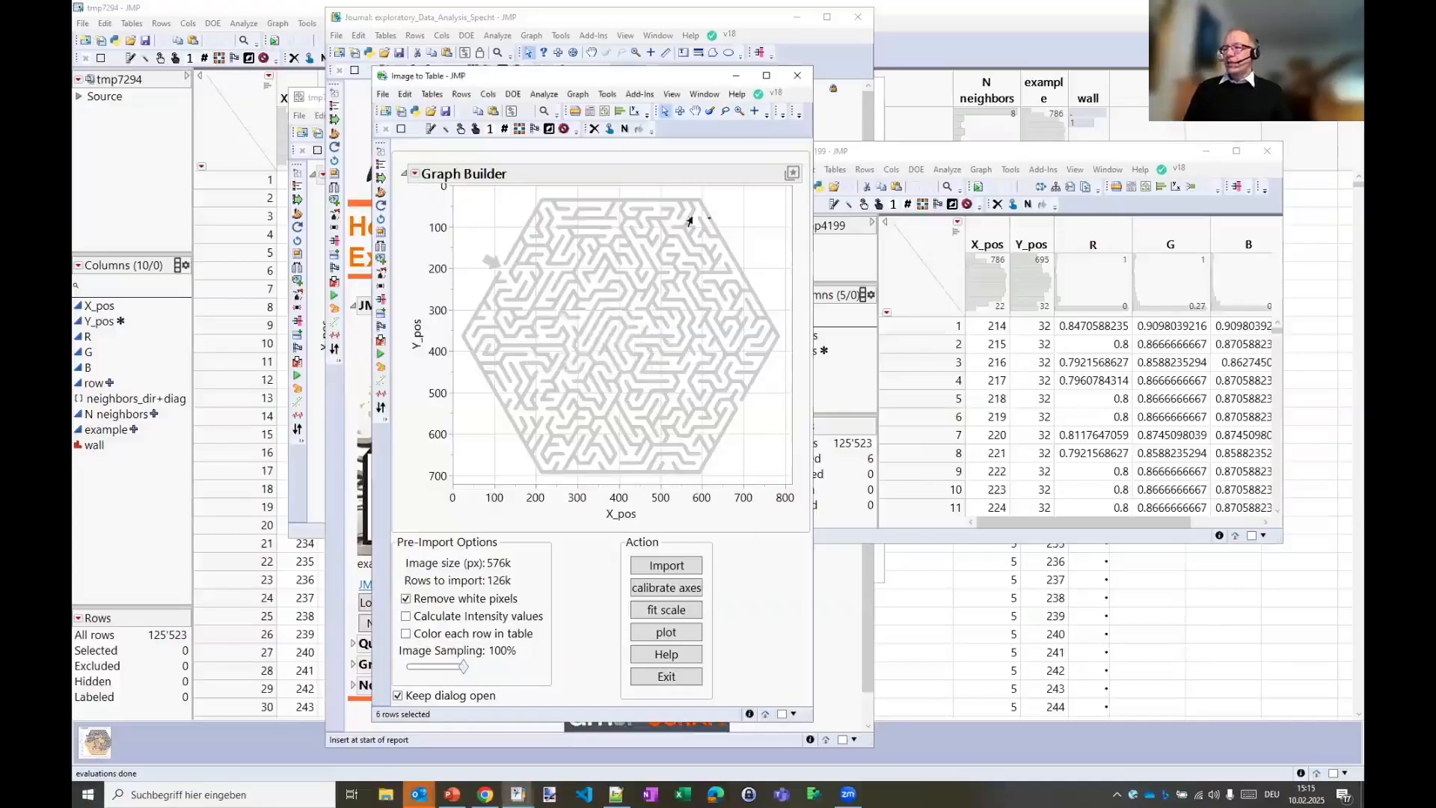
pyautogui.click(926, 347)
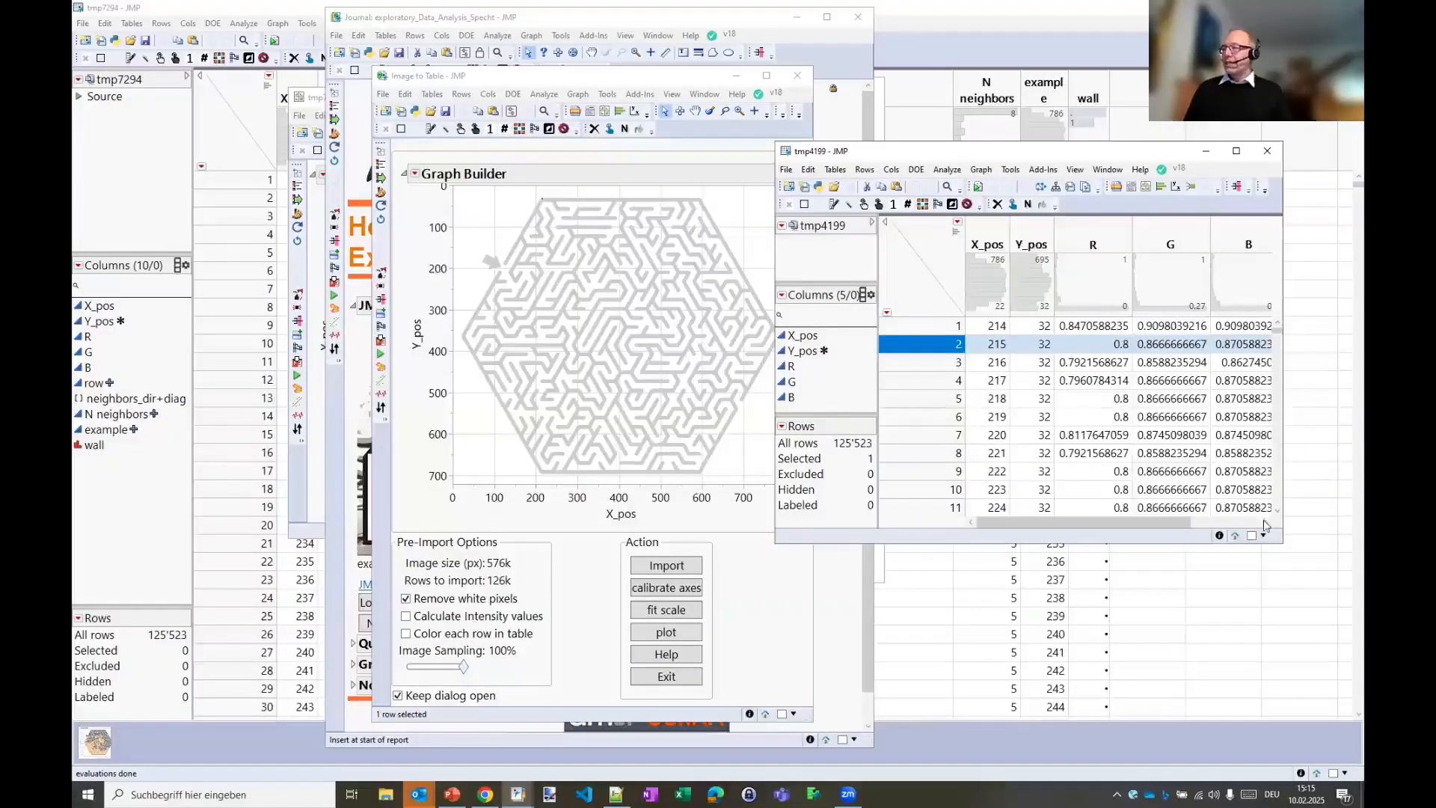
pyautogui.moveTo(1274, 537); pyautogui.dragTo(1344, 608)
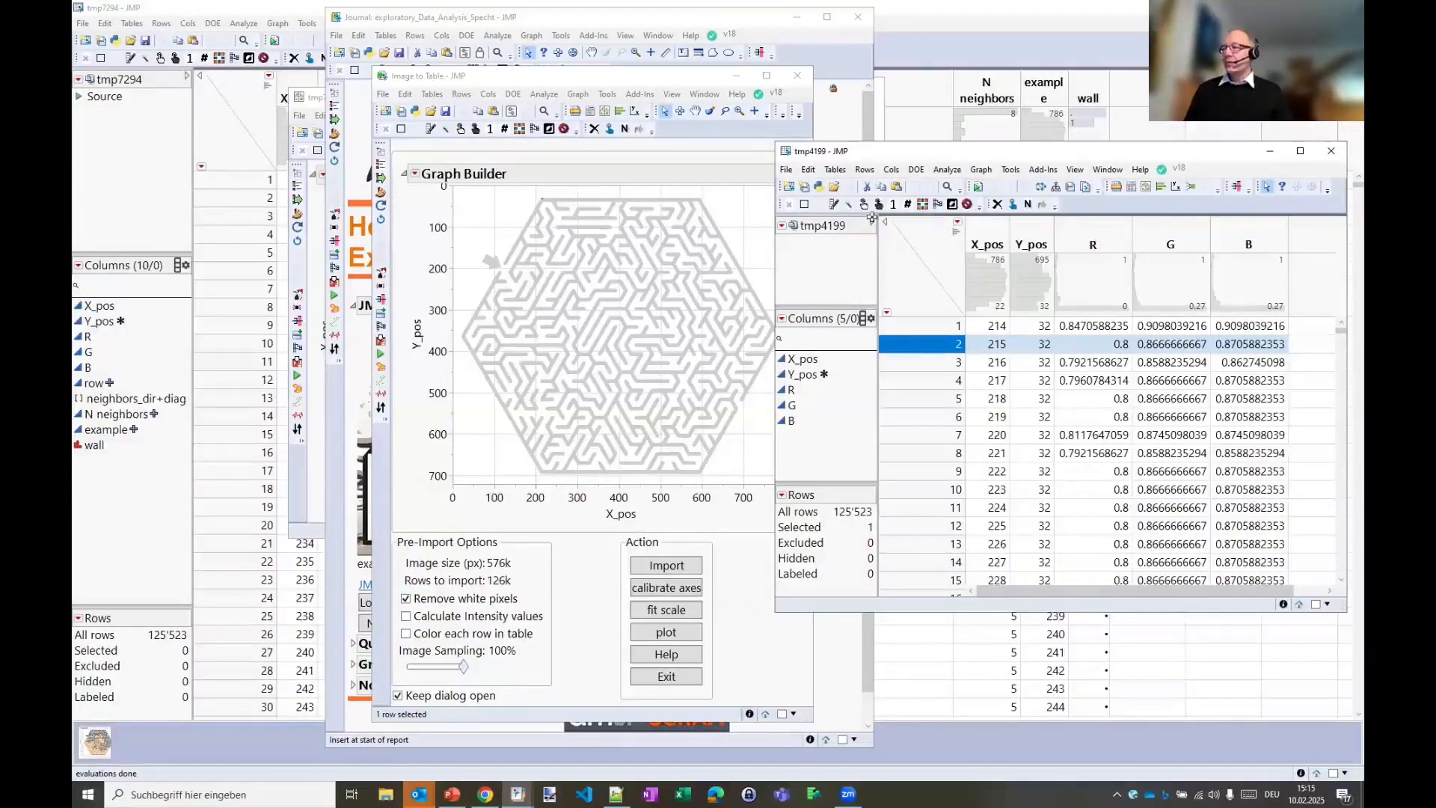
# Step: Expand the journal's Quickselect Toolbar section and view the add-in's JMP User Community page with its download attachment
pyautogui.click(358, 343)
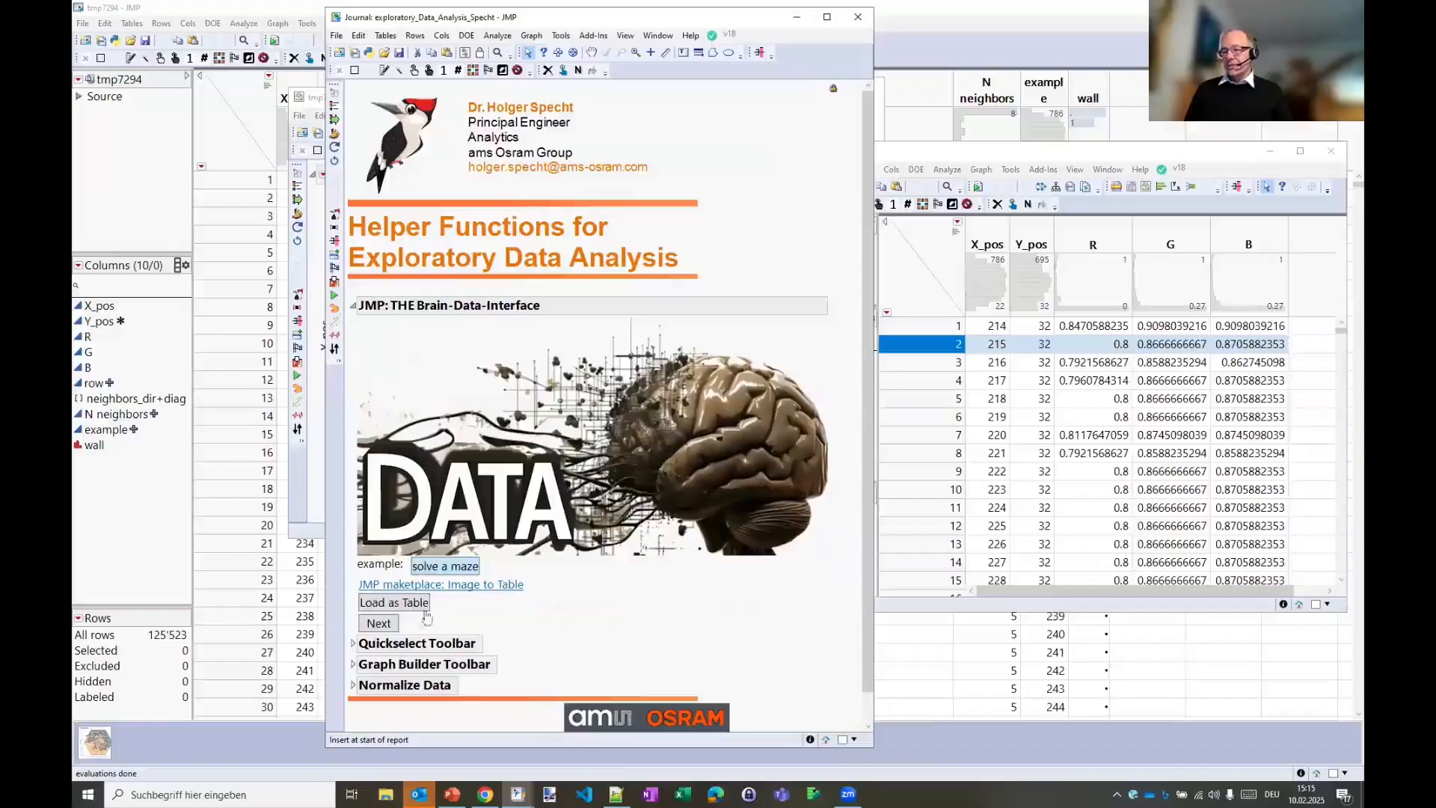
pyautogui.click(353, 644)
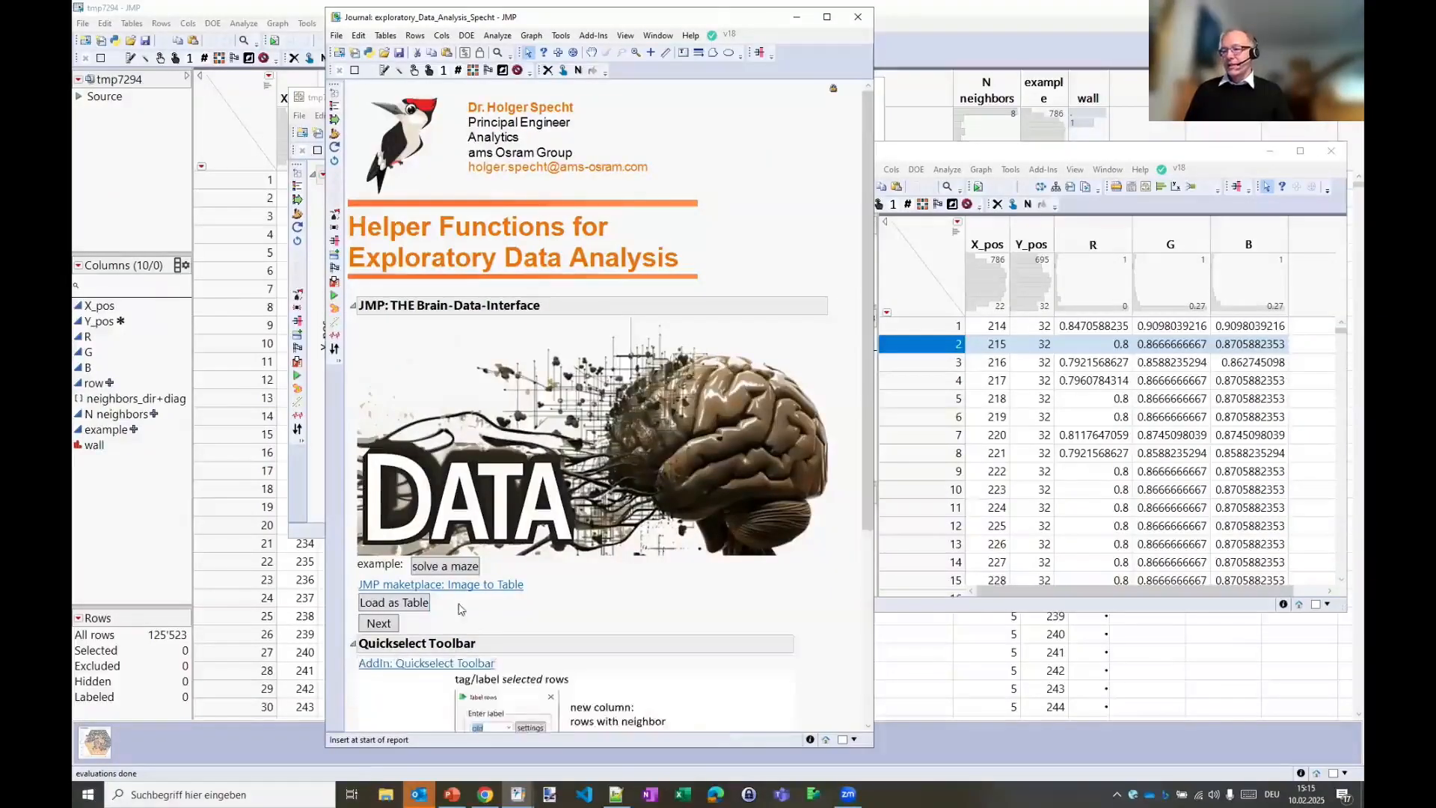
pyautogui.scroll(-3, 461, 609)
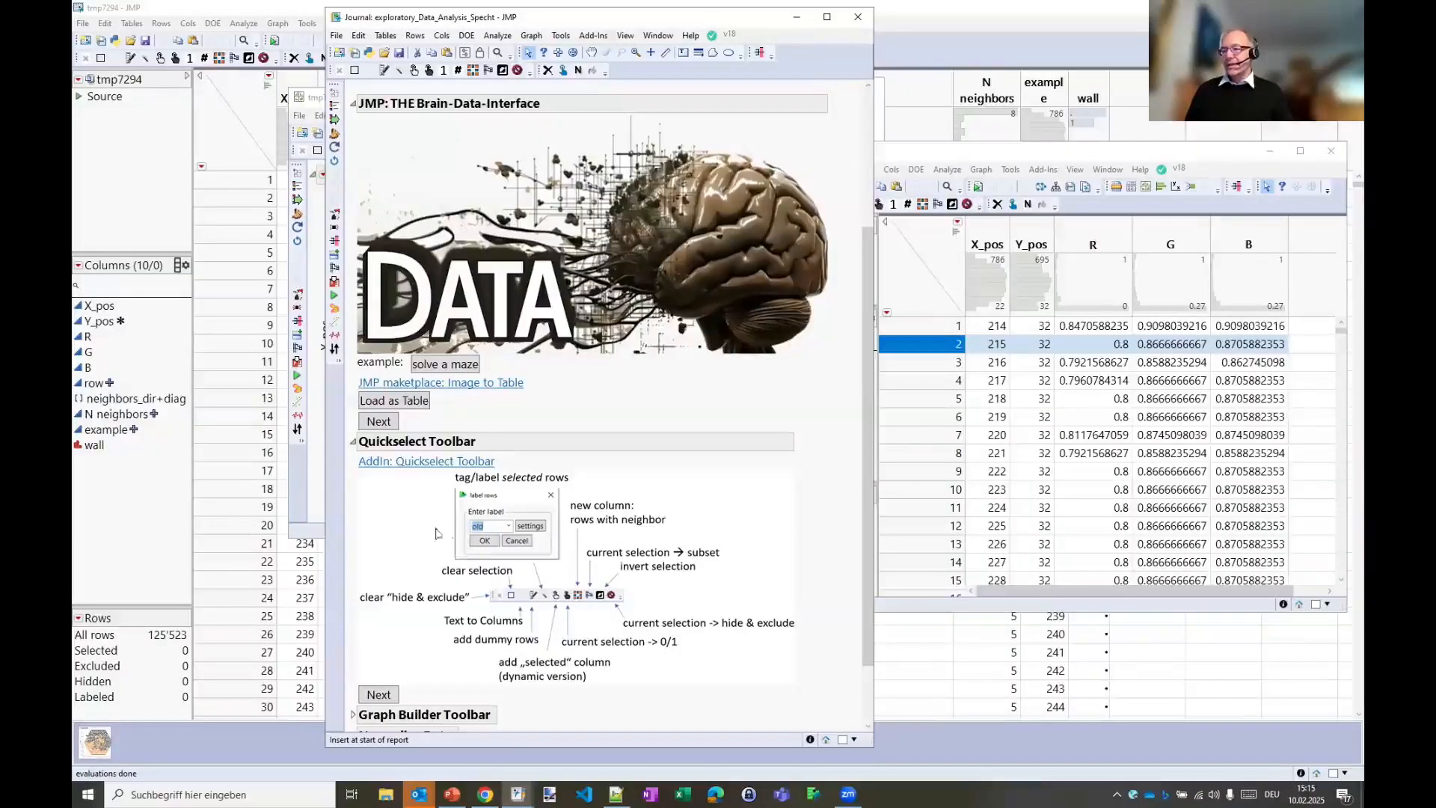
pyautogui.click(423, 462)
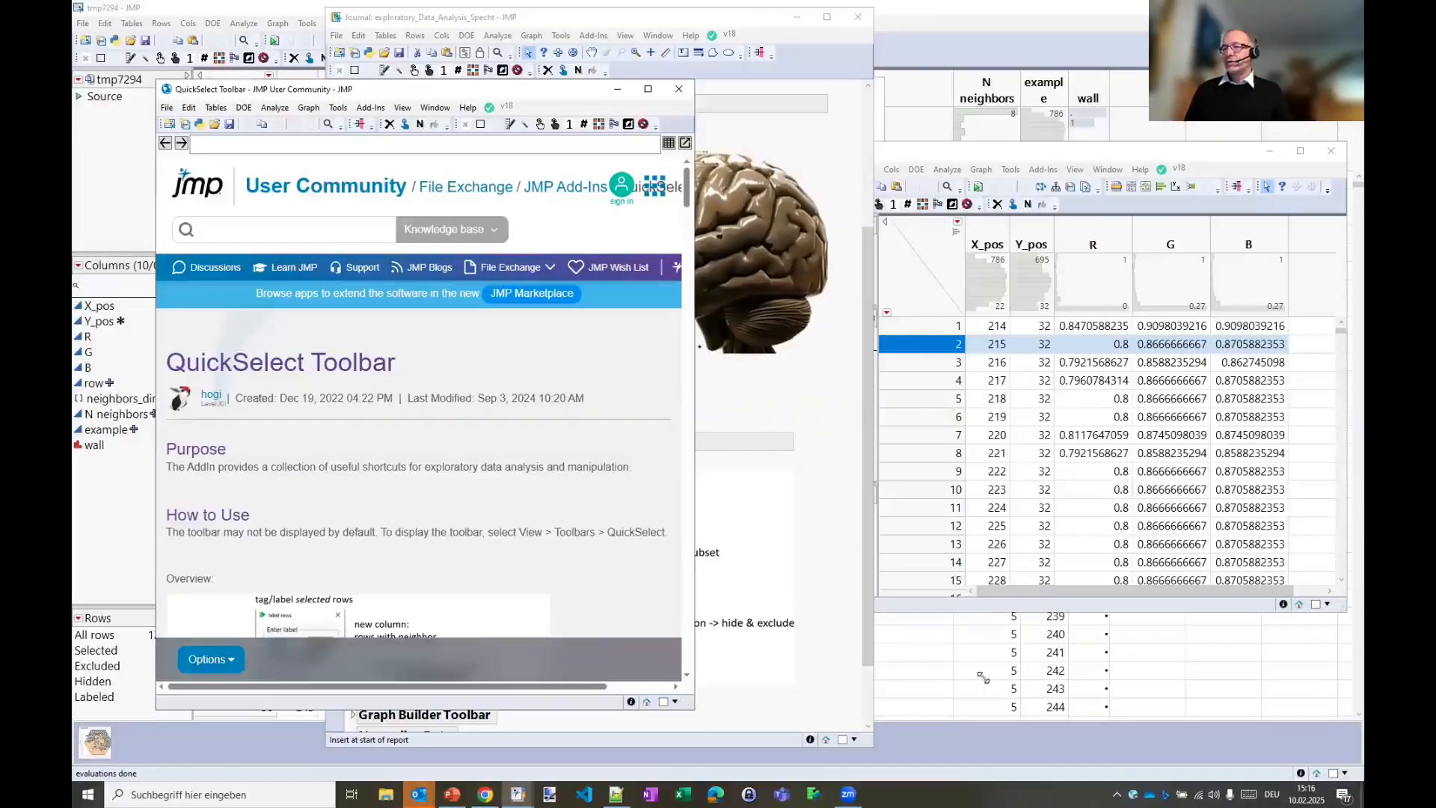
pyautogui.moveTo(983, 677); pyautogui.dragTo(989, 681)
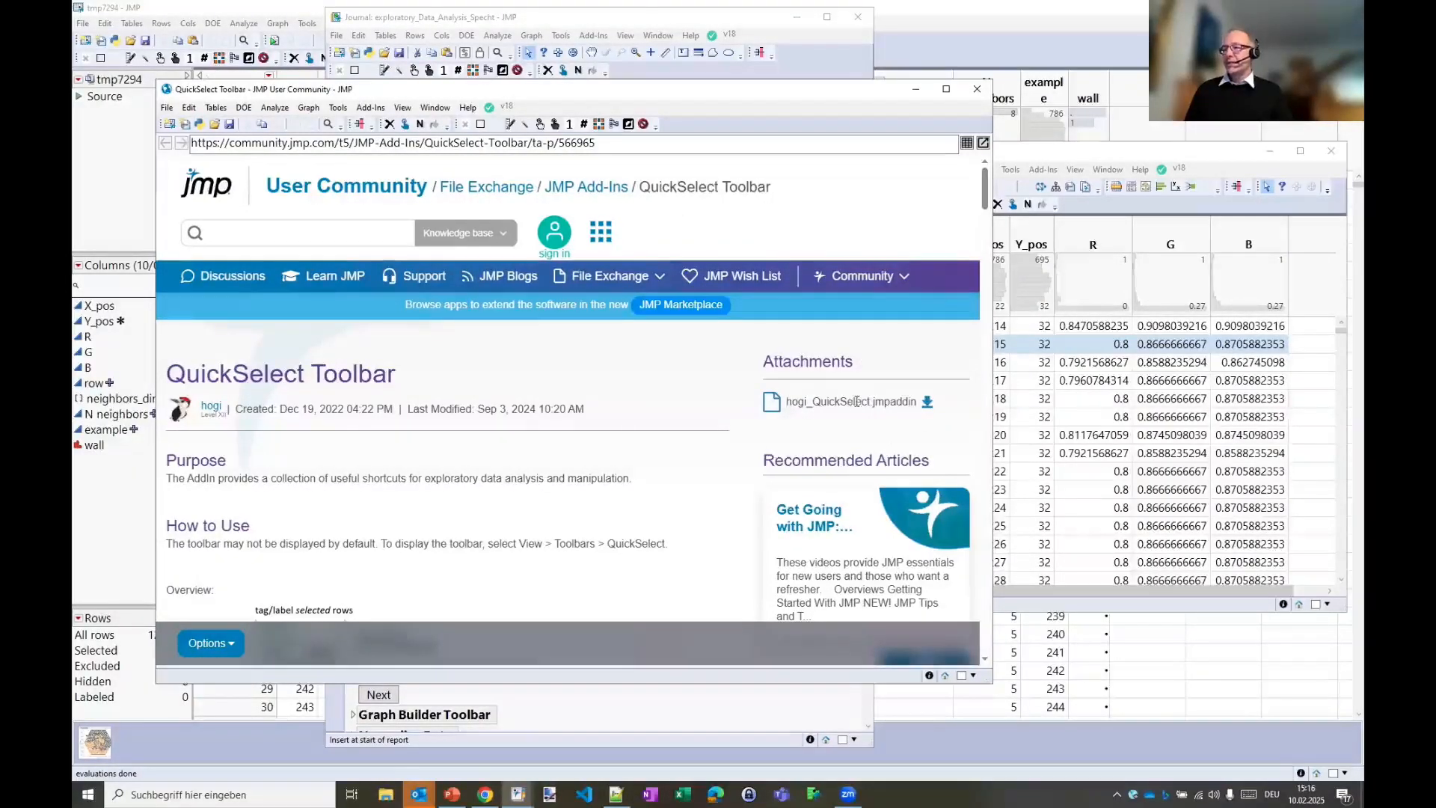
pyautogui.click(977, 89)
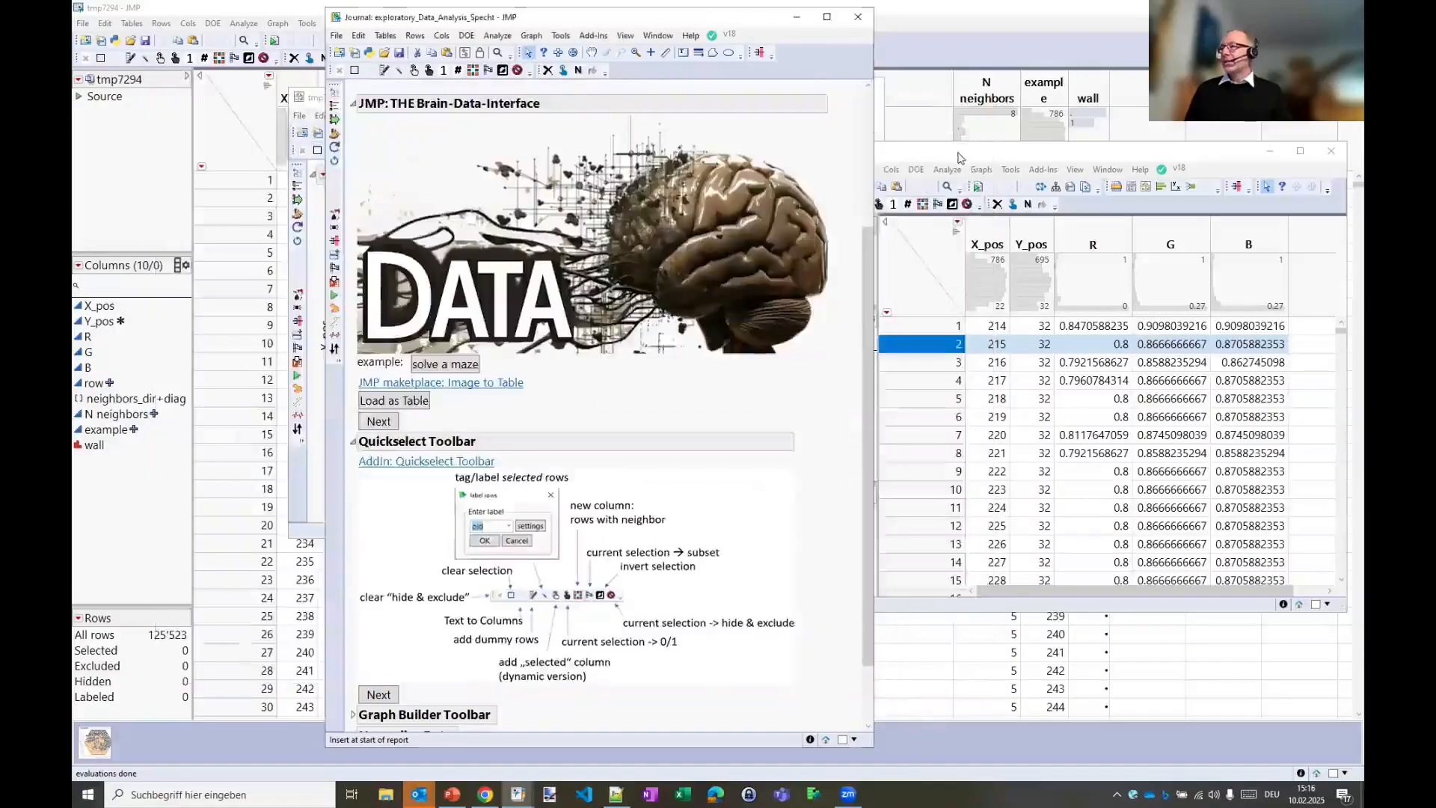
# Step: Check the list of available toolbars for the tmp4199 table
pyautogui.click(1079, 208)
pyautogui.rightClick(1087, 212)
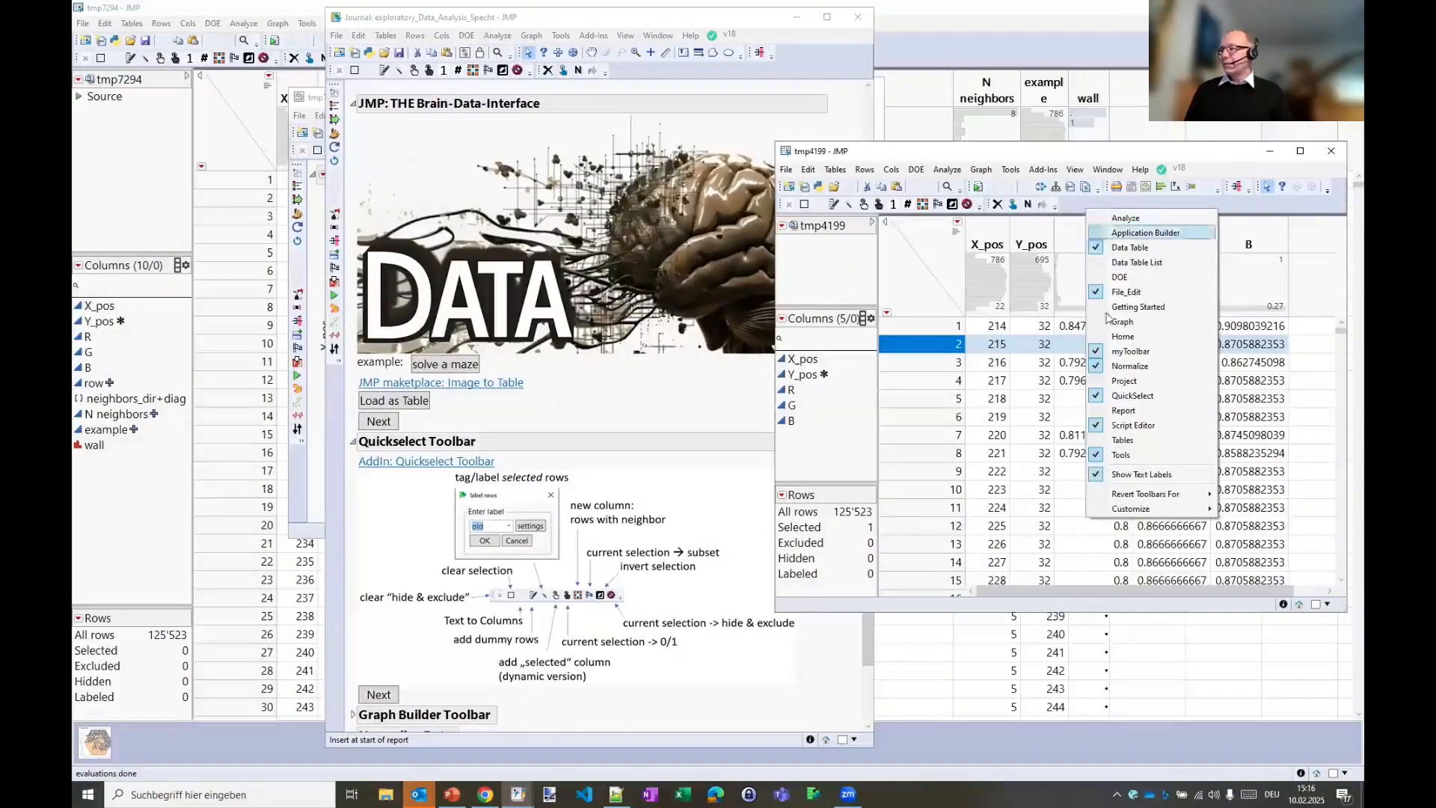
pyautogui.click(1094, 202)
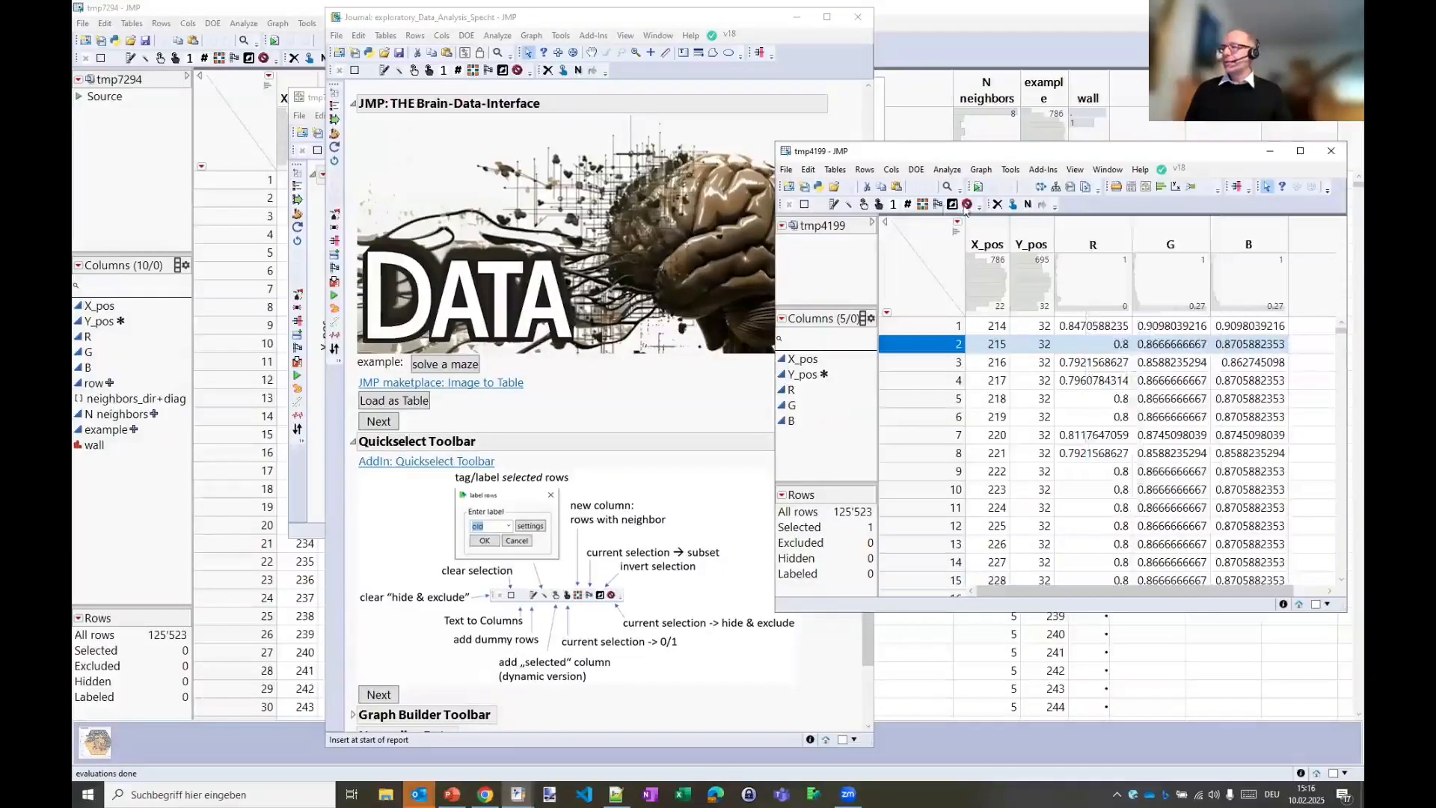
# Step: Create the neighbor columns in tmp4199 using X_pos and Y_pos as coordinates and the direct + diag option
pyautogui.click(923, 204)
pyautogui.click(568, 311)
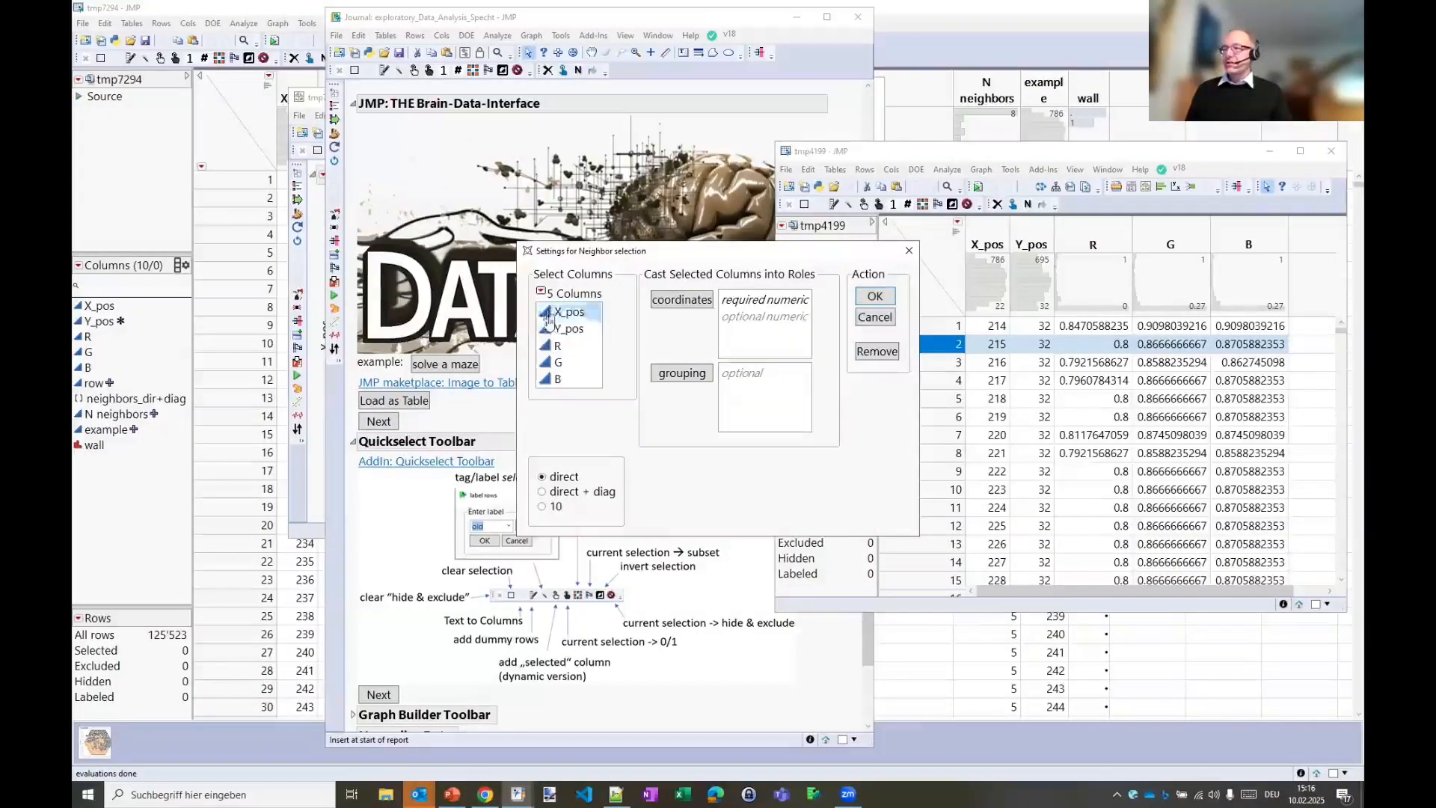
pyautogui.keyDown('shift'); pyautogui.click(556, 329); pyautogui.keyUp('shift')
pyautogui.click(681, 300)
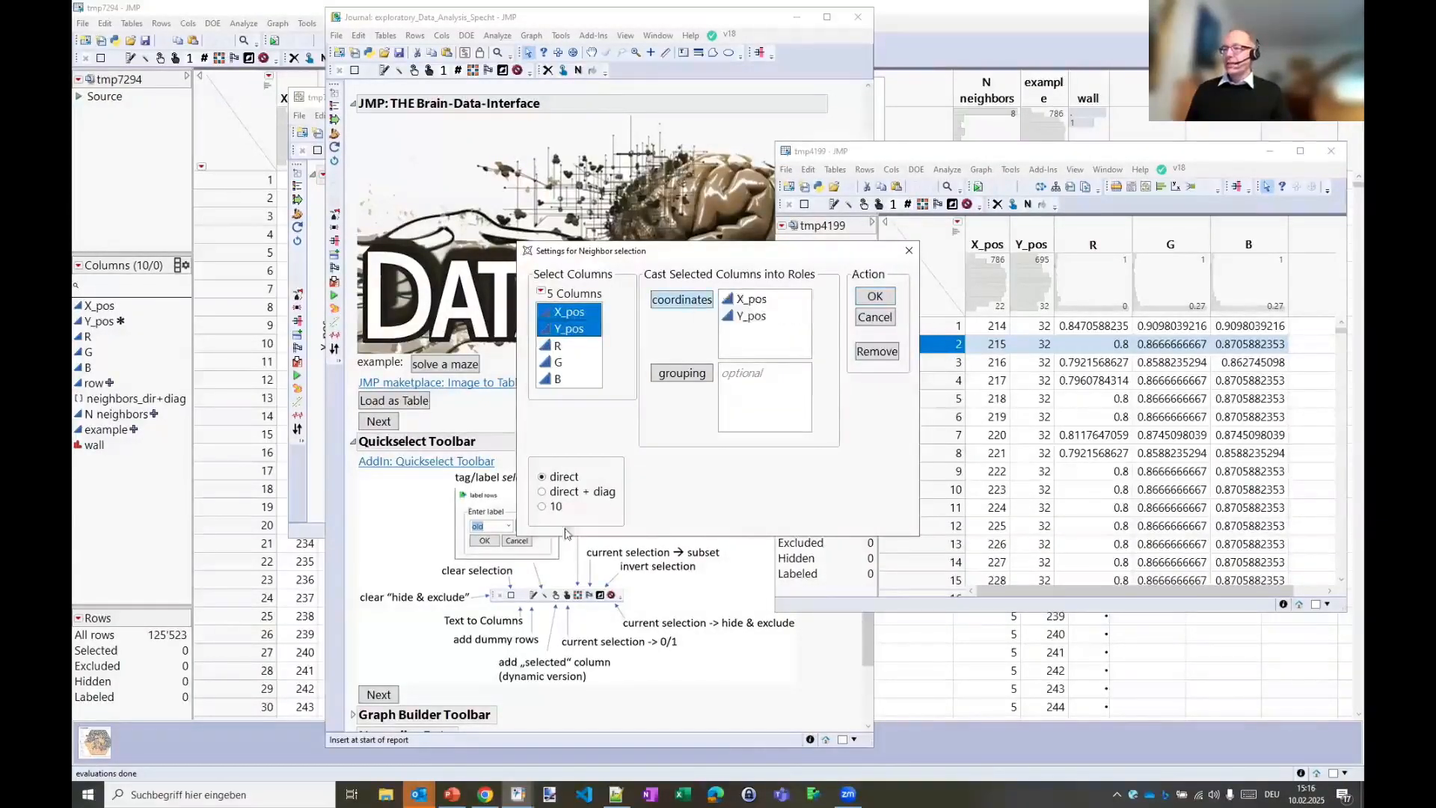
pyautogui.click(557, 493)
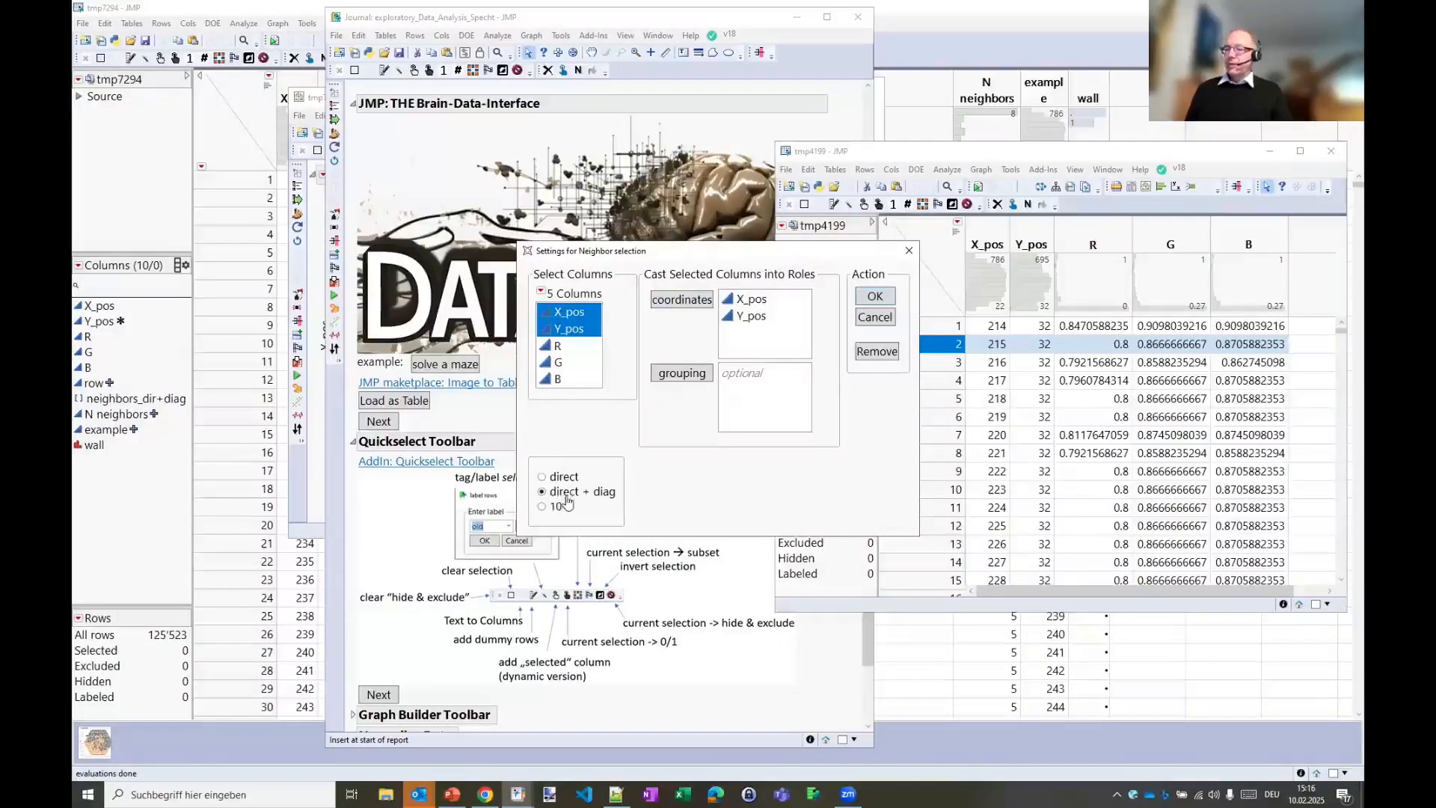
pyautogui.click(875, 298)
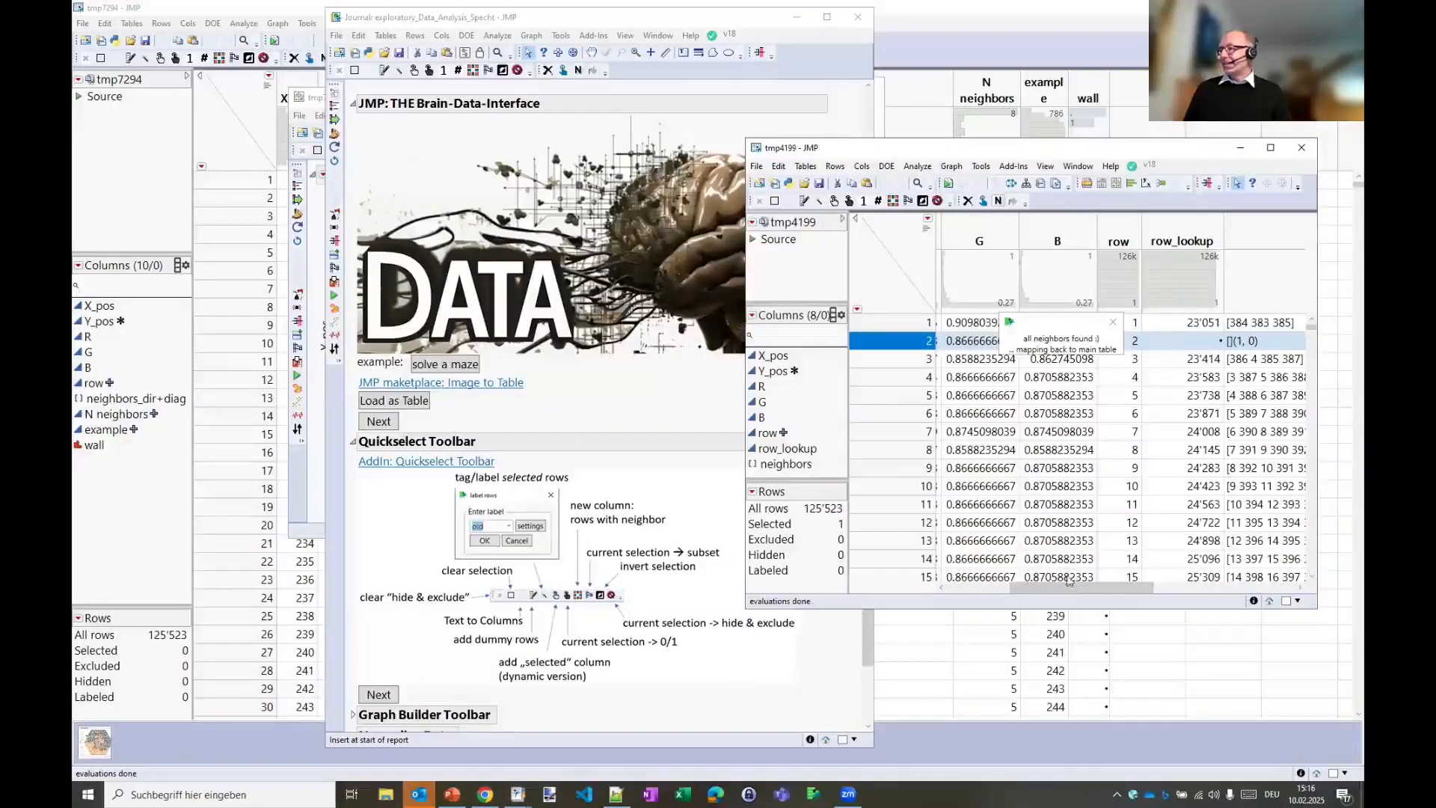
# Step: Widen the tmp4199 table window and examine the neighbors_dir+diag entries, selecting row 5 as an example
pyautogui.moveTo(1102, 589); pyautogui.dragTo(1188, 591)
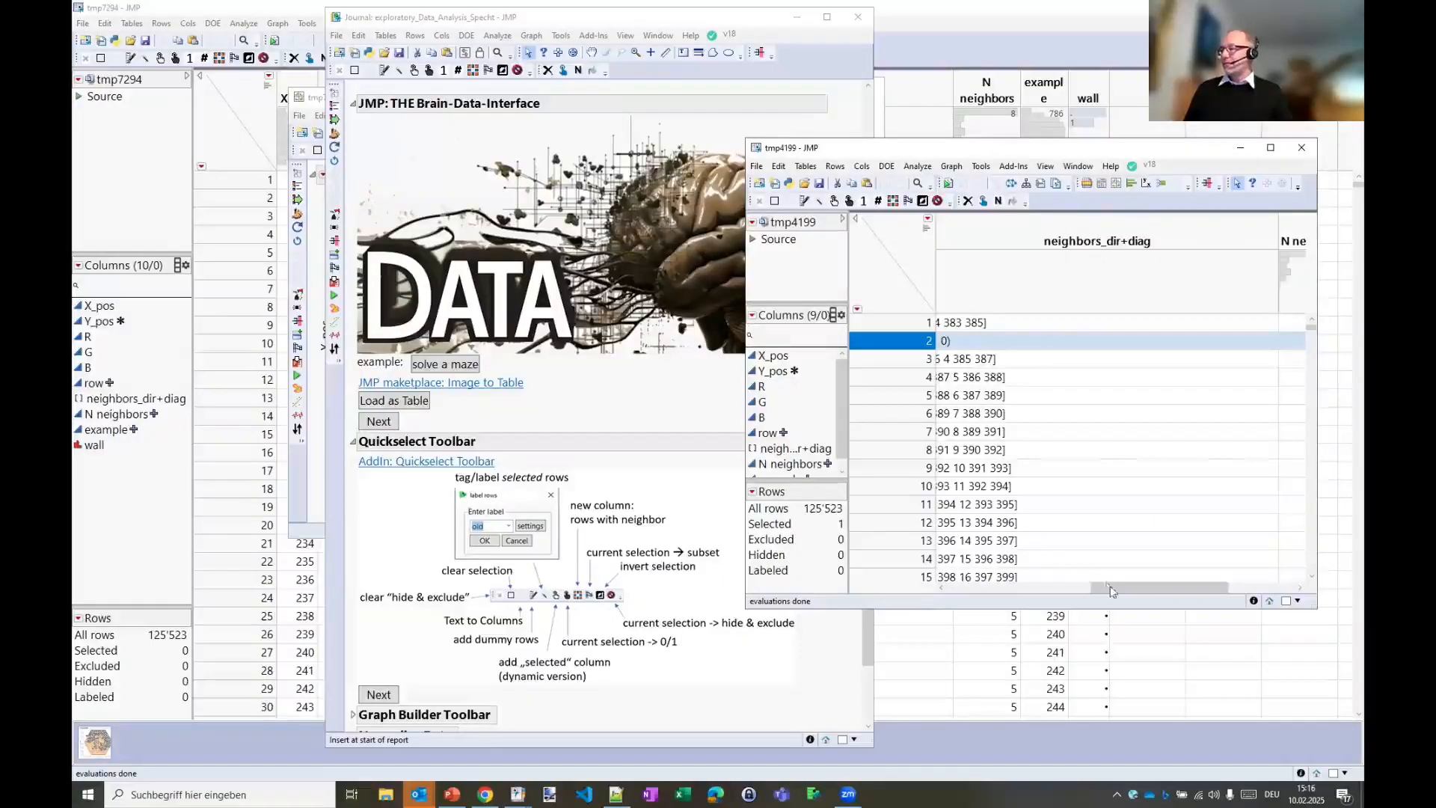
pyautogui.moveTo(1108, 588); pyautogui.dragTo(982, 588)
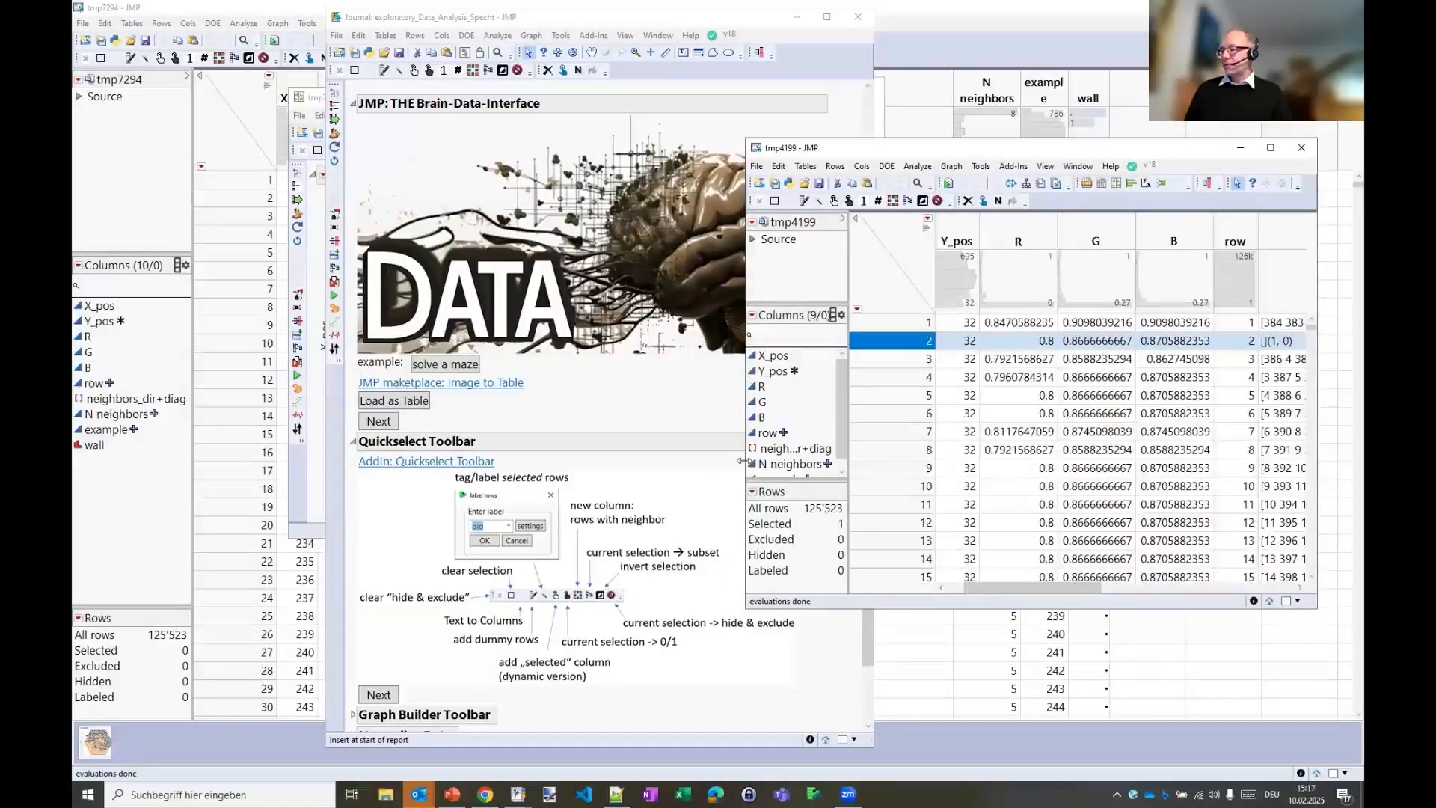
pyautogui.moveTo(743, 462); pyautogui.dragTo(586, 438)
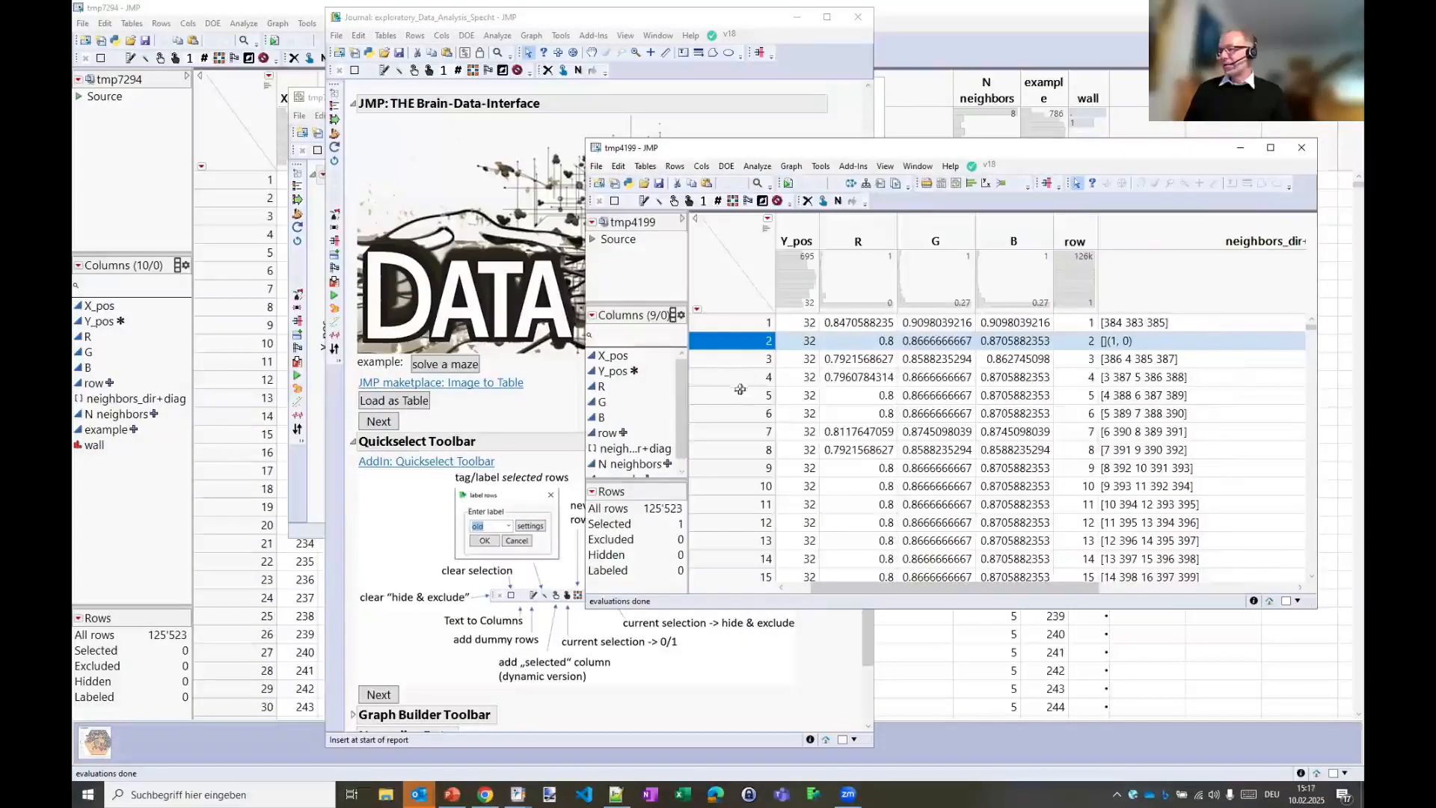
pyautogui.click(746, 396)
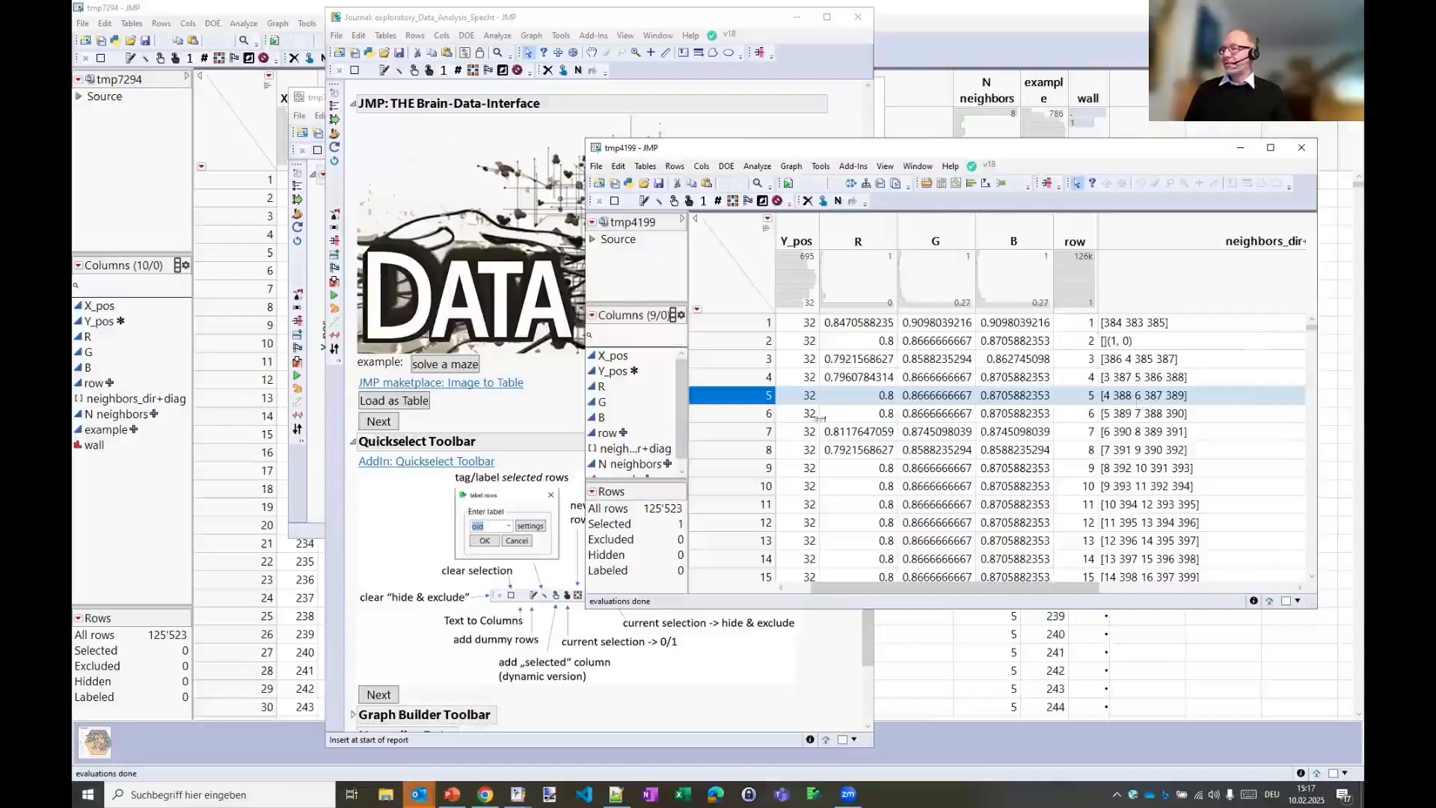
pyautogui.hscroll(-2, 813, 408)
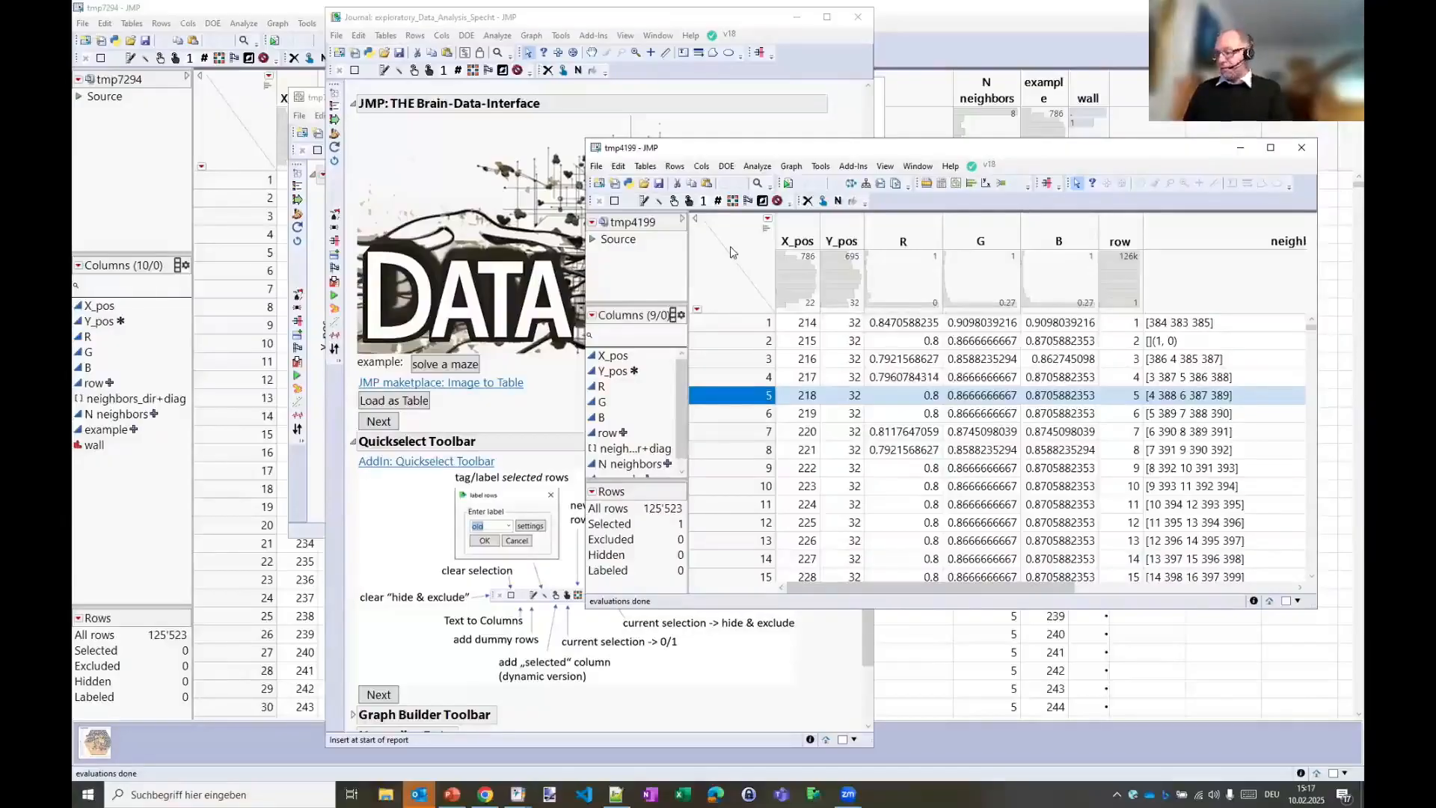
# Step: Mark the connected upper maze wall as wall 1 in orange from the Image to Table graph and clear the selection
pyautogui.hotkey('alt', 'Tab')
pyautogui.hotkey('alt', 'Tab')
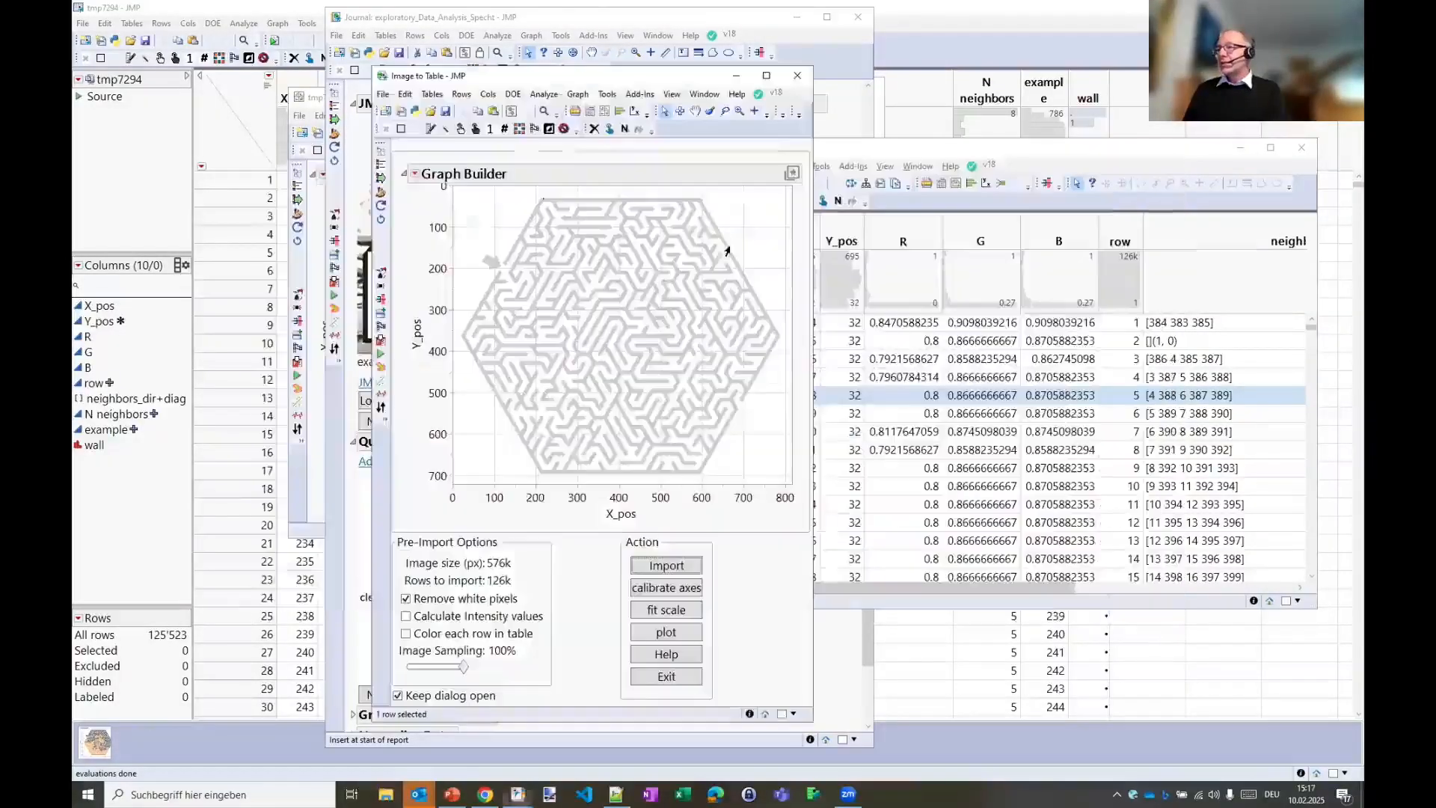
pyautogui.click(495, 229)
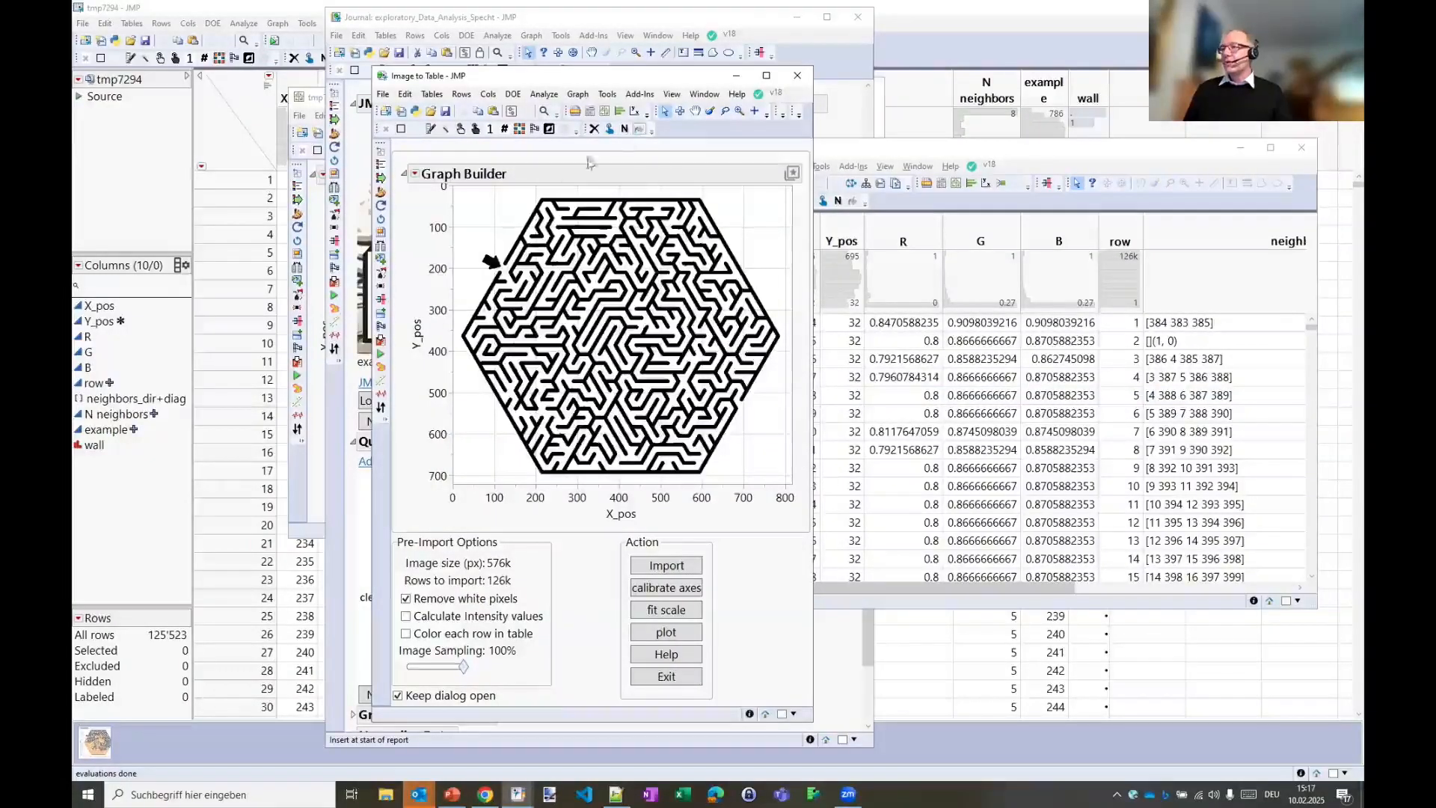
pyautogui.click(531, 221)
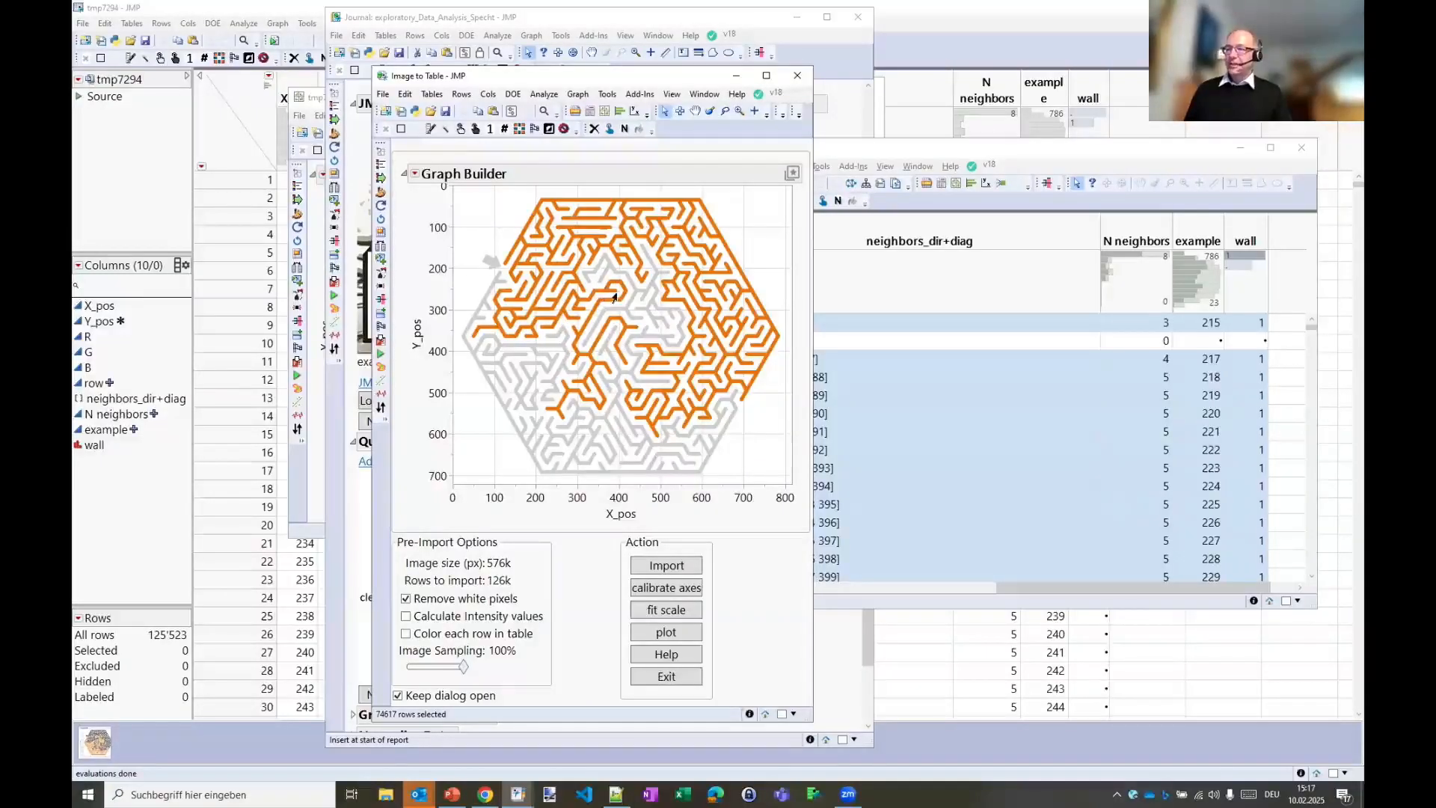
pyautogui.click(496, 234)
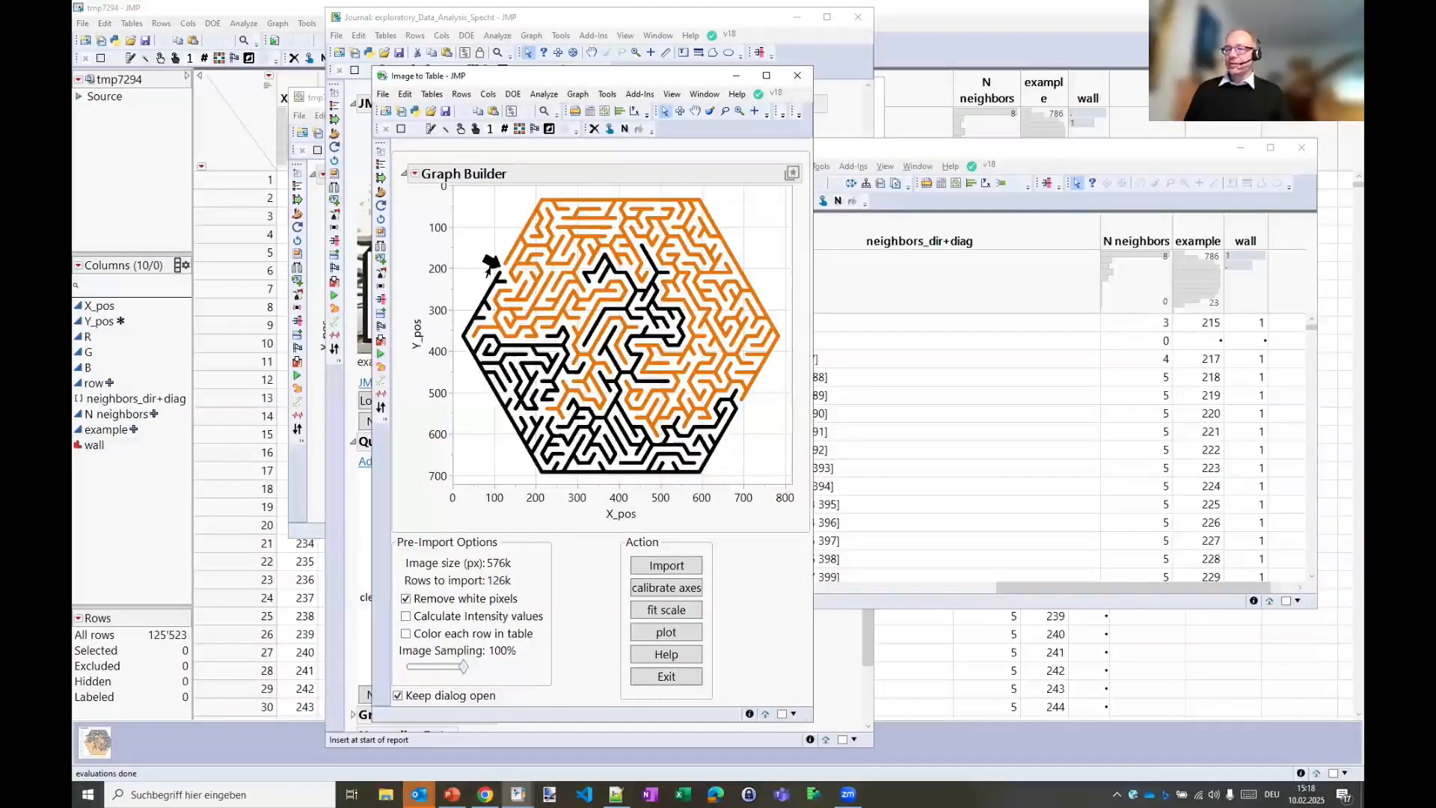
# Step: Select the pixels of the entrance arrow in the maze graph and save the selection as a 0/1 column named arrow
pyautogui.moveTo(490, 264)
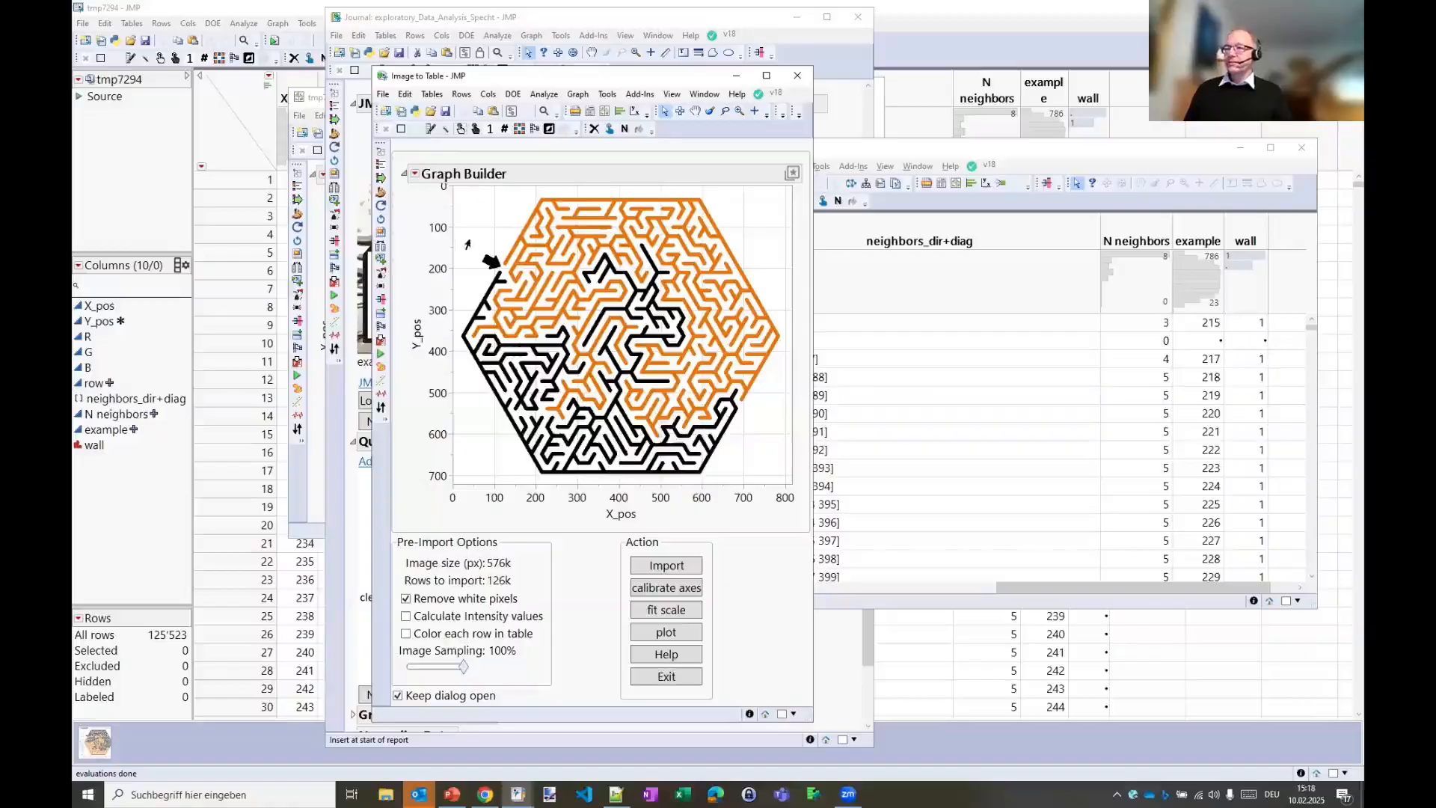
pyautogui.click(739, 110)
pyautogui.moveTo(470, 233); pyautogui.dragTo(654, 373)
pyautogui.click(665, 111)
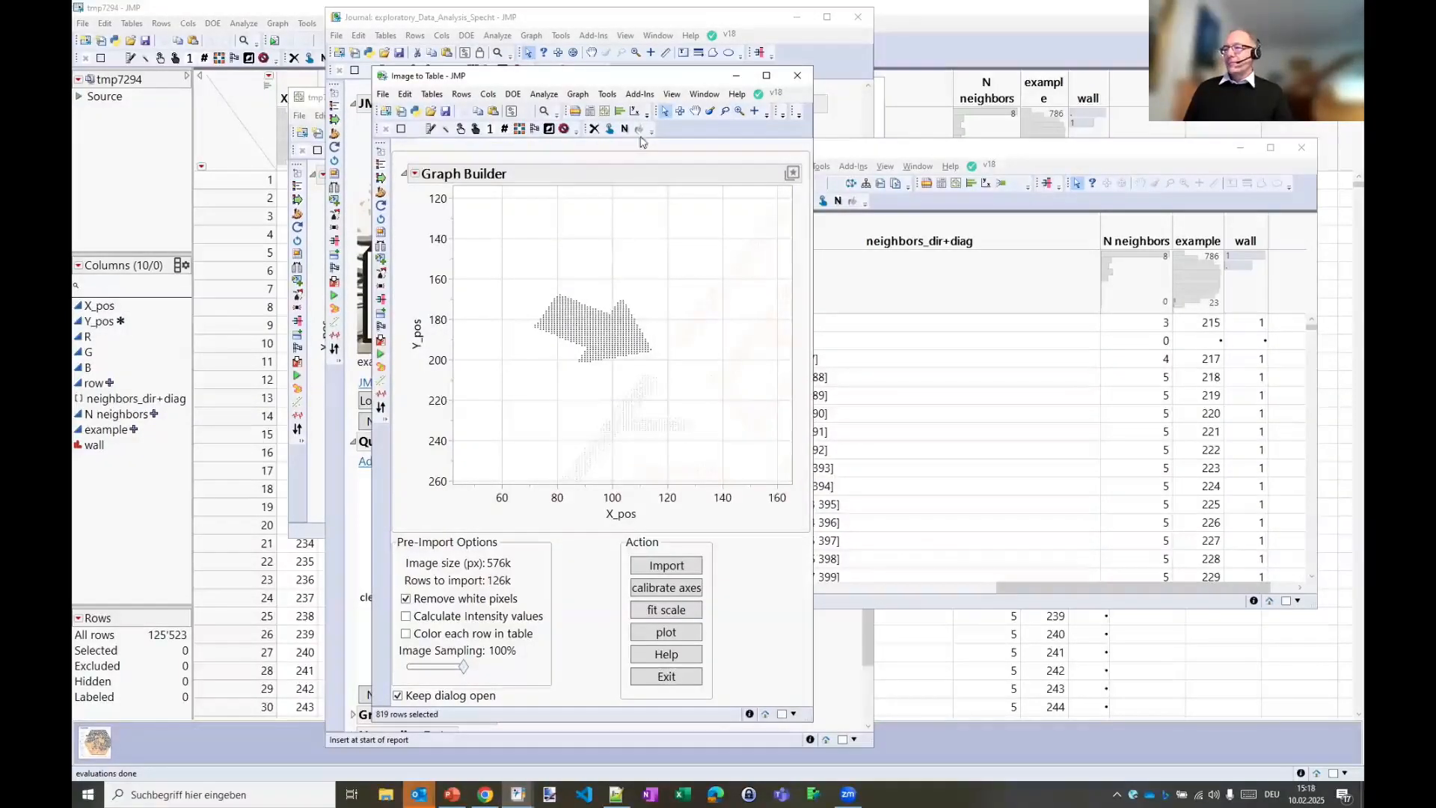
pyautogui.click(476, 131)
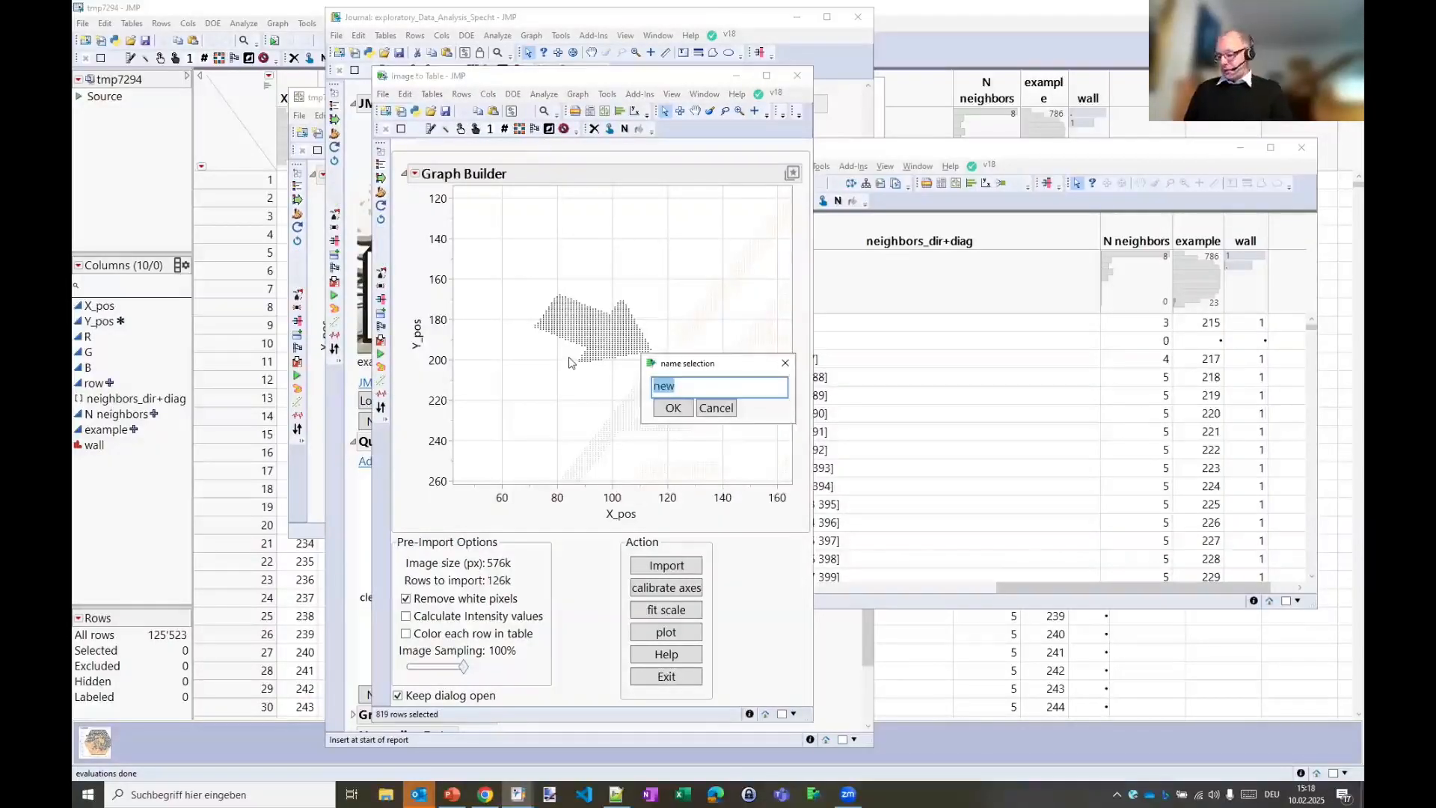
pyautogui.write('arrow')
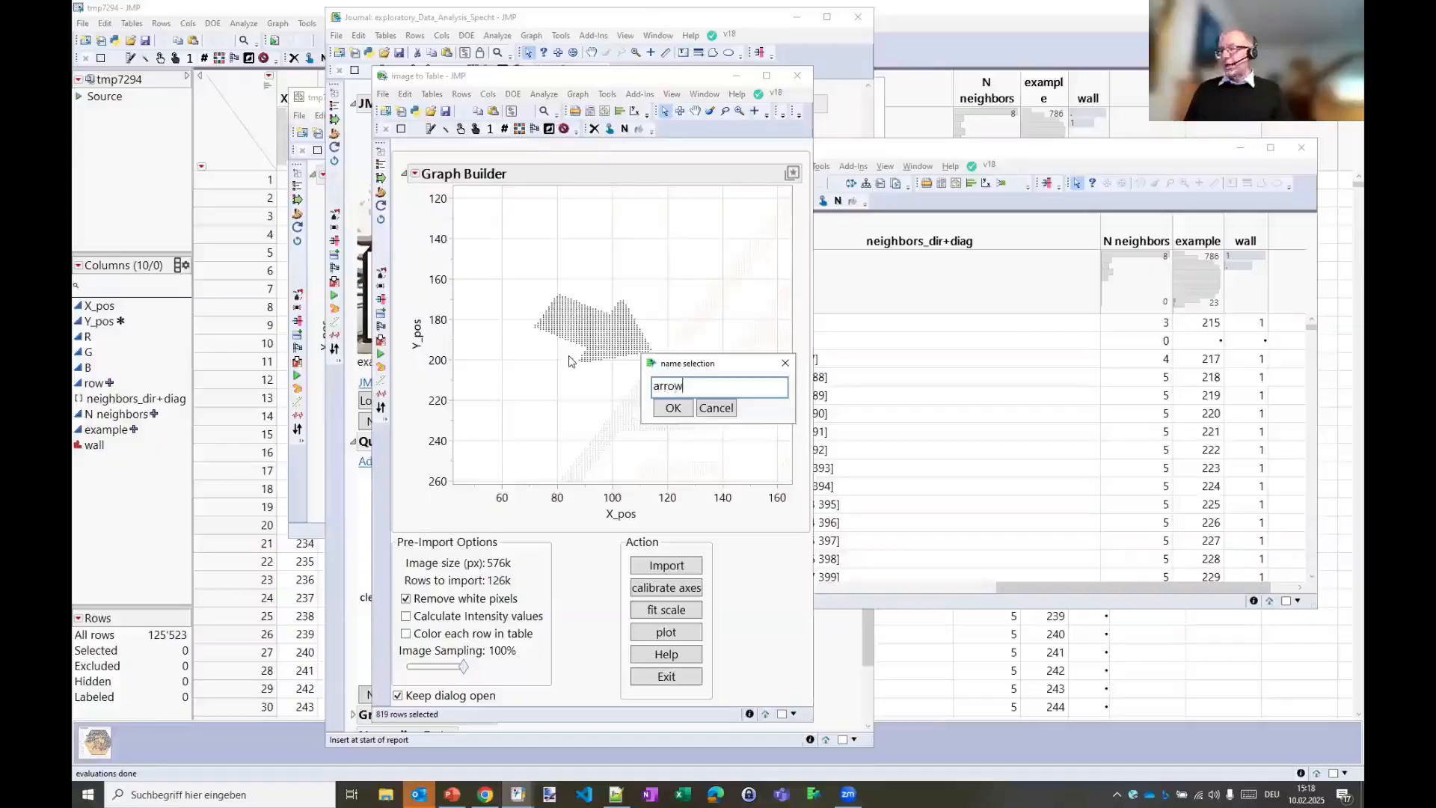
pyautogui.click(682, 409)
pyautogui.moveTo(1097, 588); pyautogui.dragTo(1180, 591)
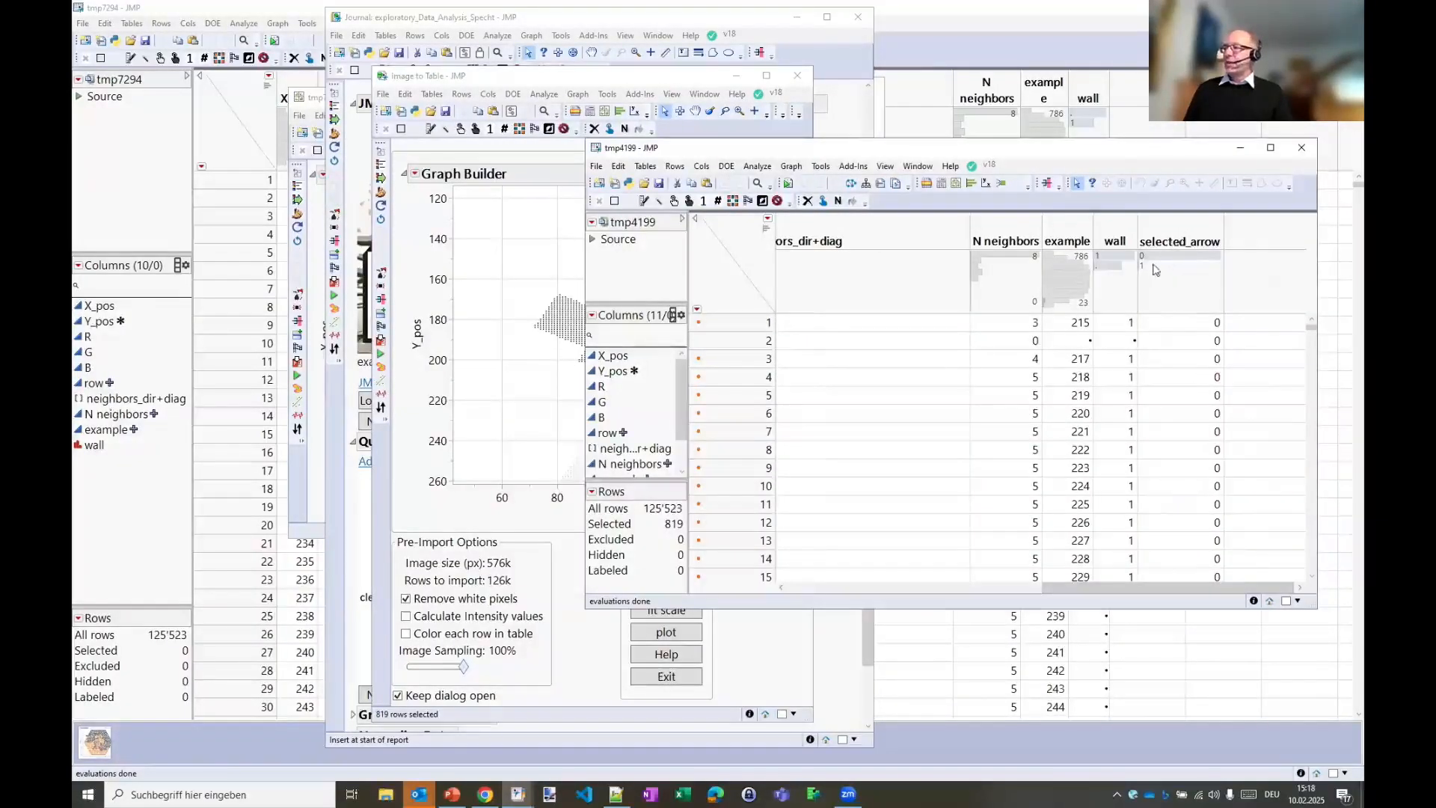
# Step: Label the rows of the entrance arrow as Arrow, check the myLabels column in tmp4199, and clear the selection
pyautogui.click(529, 99)
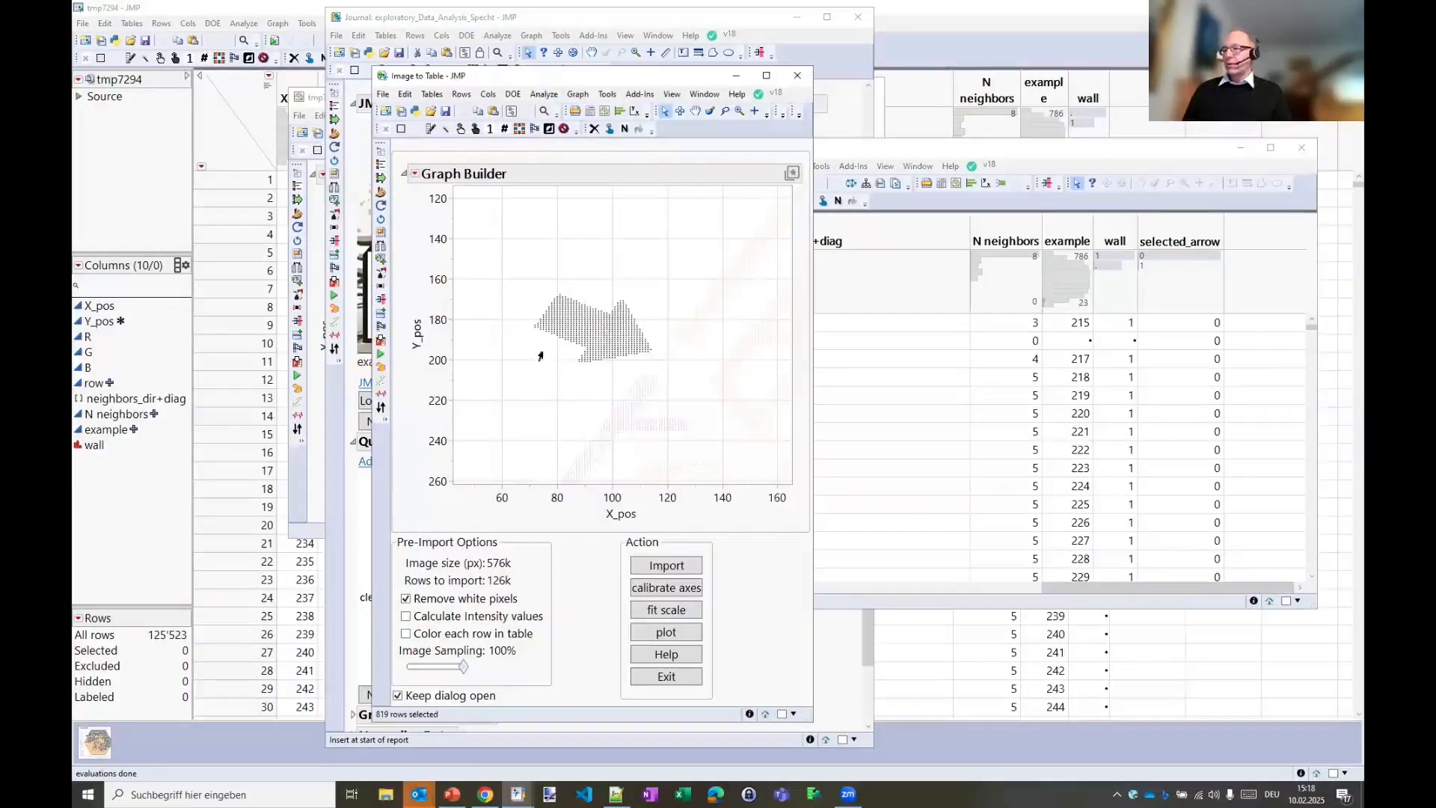
pyautogui.click(605, 329)
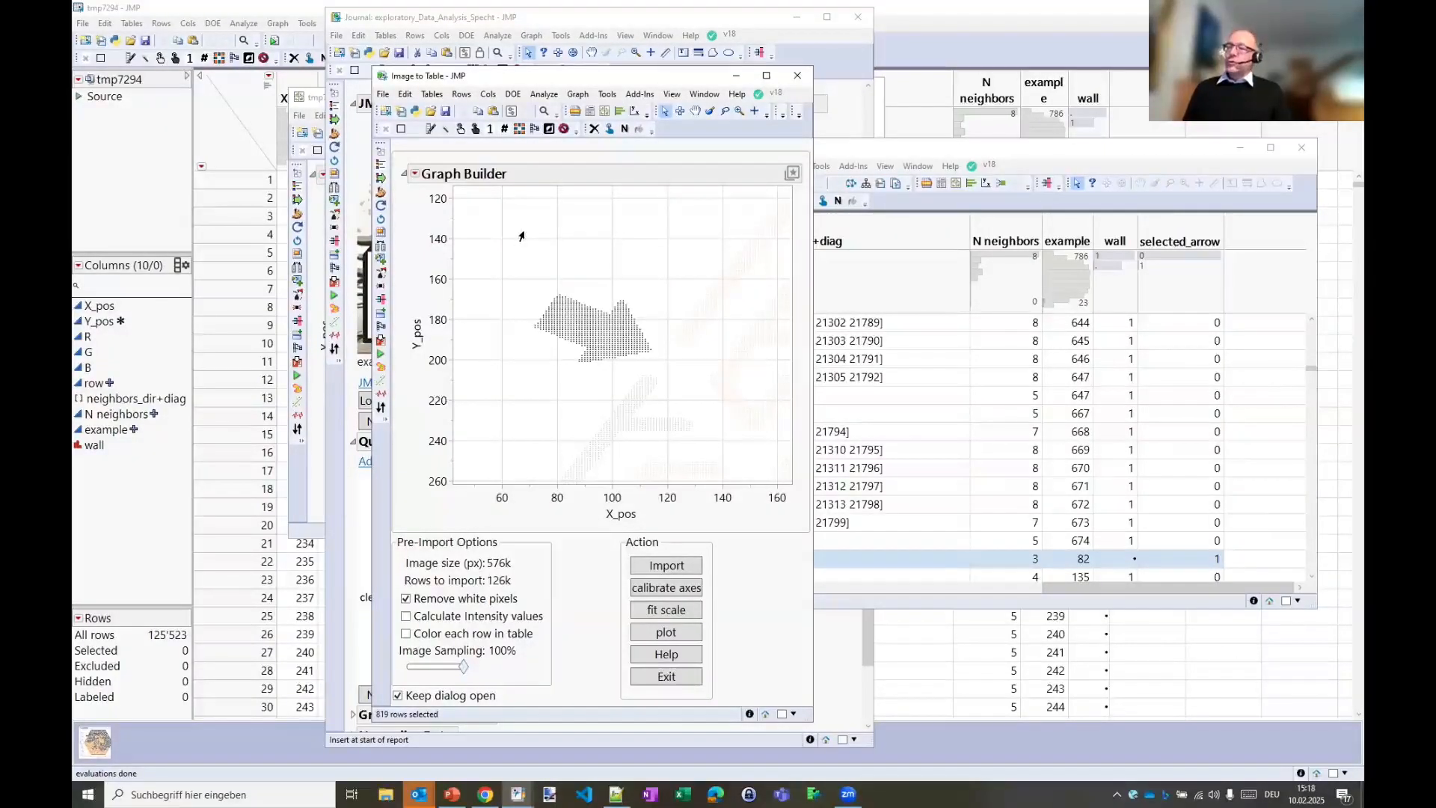
pyautogui.click(446, 131)
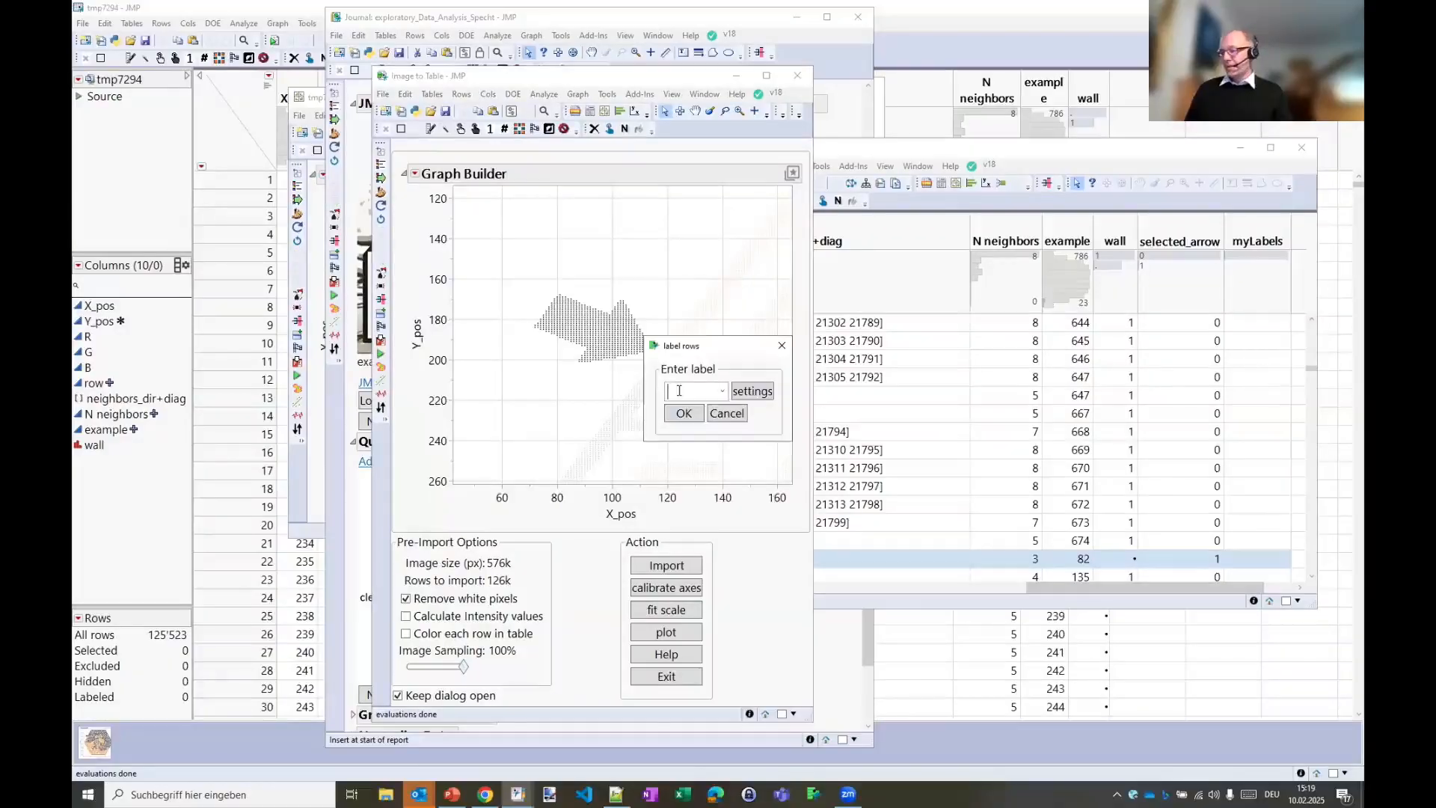
pyautogui.write('Arrow')
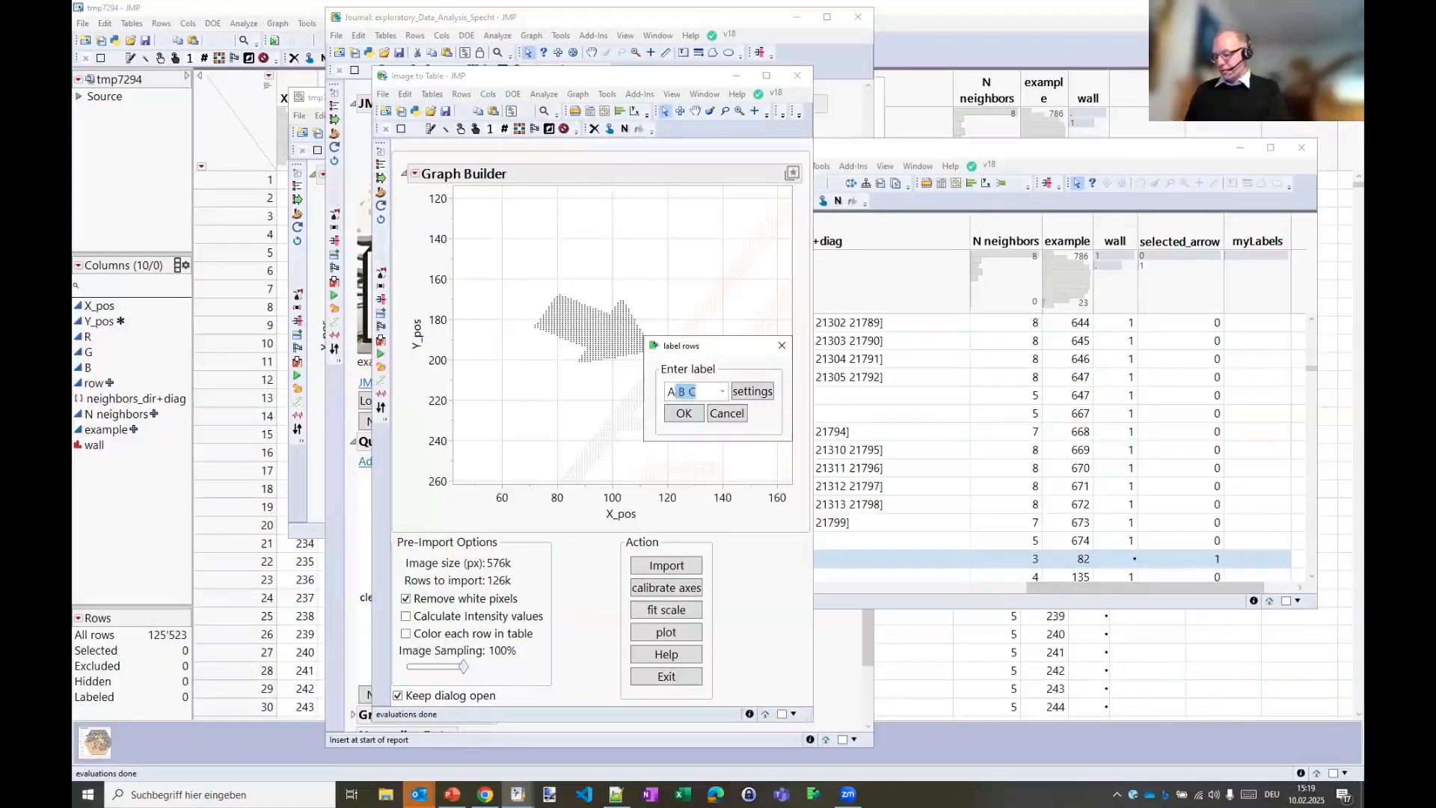
pyautogui.click(681, 414)
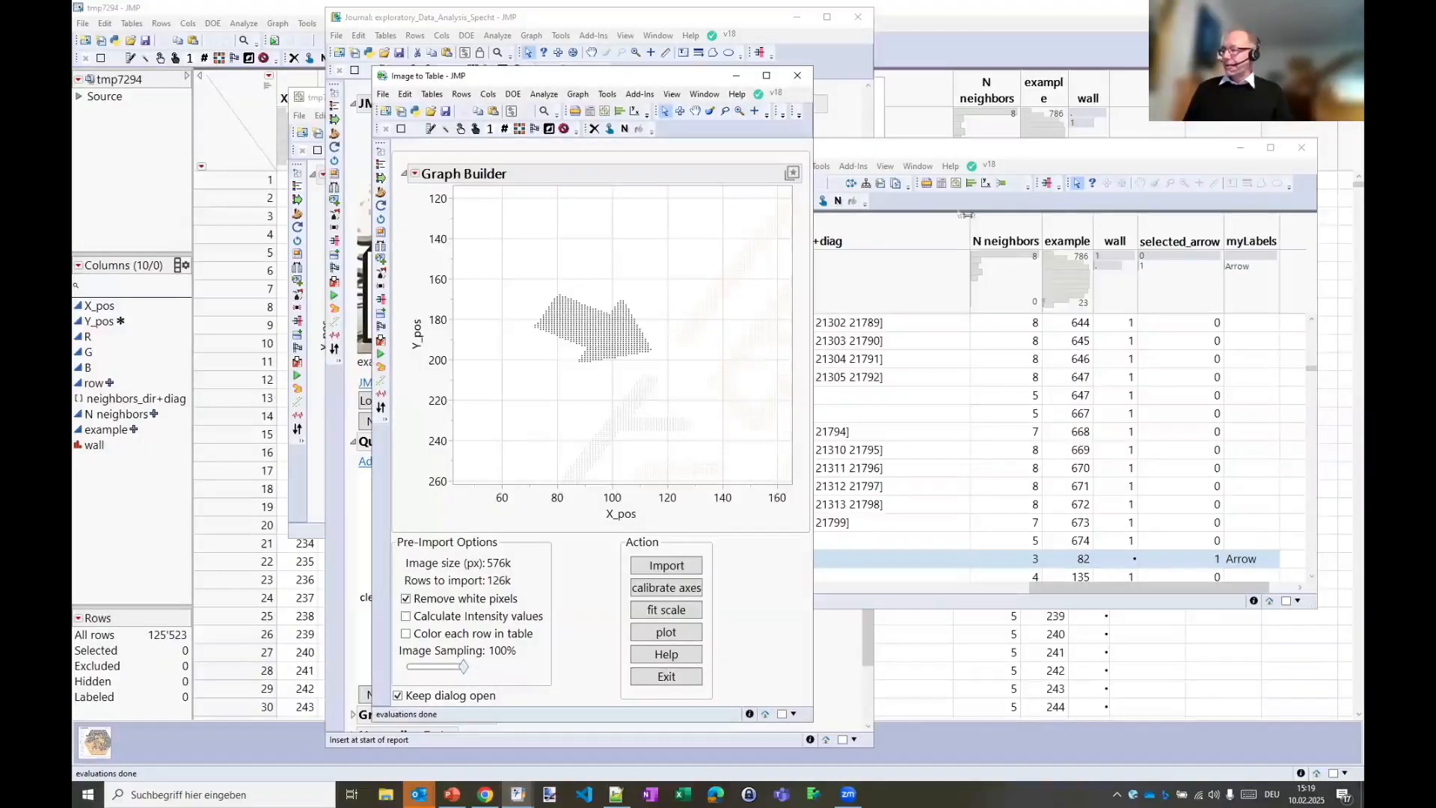
pyautogui.click(895, 160)
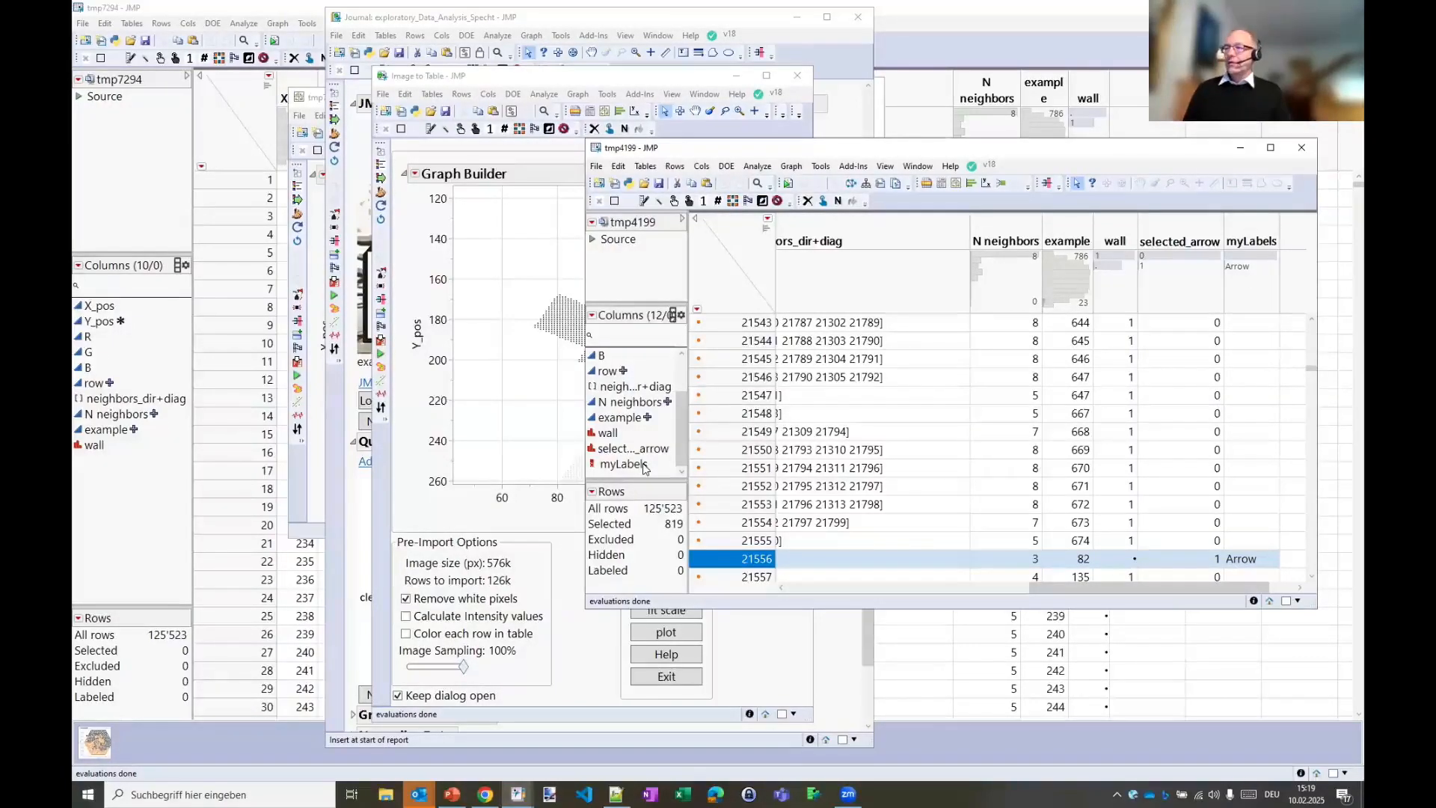
pyautogui.click(475, 266)
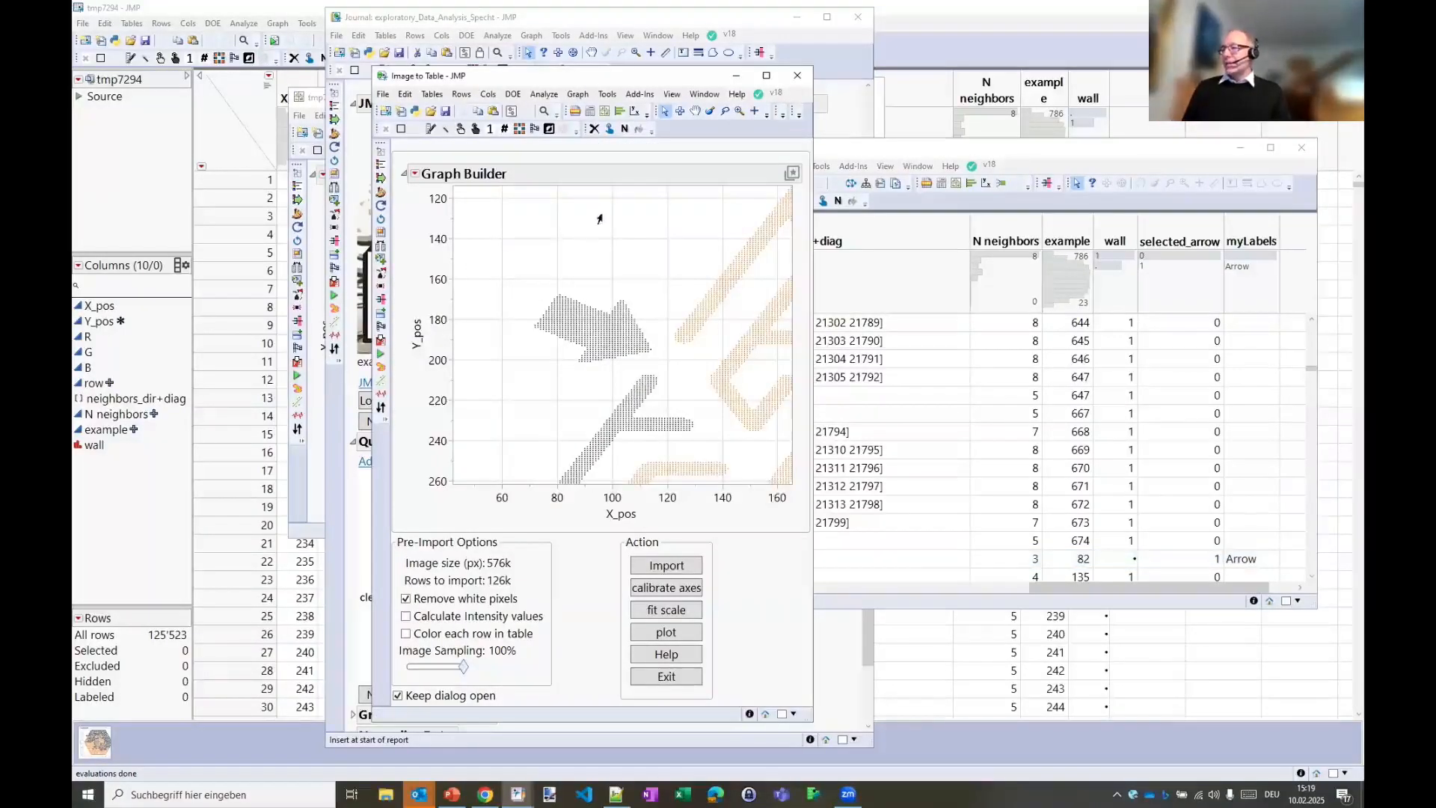
# Step: Restore the full maze view, show the Graph Builder controls, and set the N neighbors modeling type to Nominal
pyautogui.click(739, 112)
pyautogui.doubleClick(656, 265)
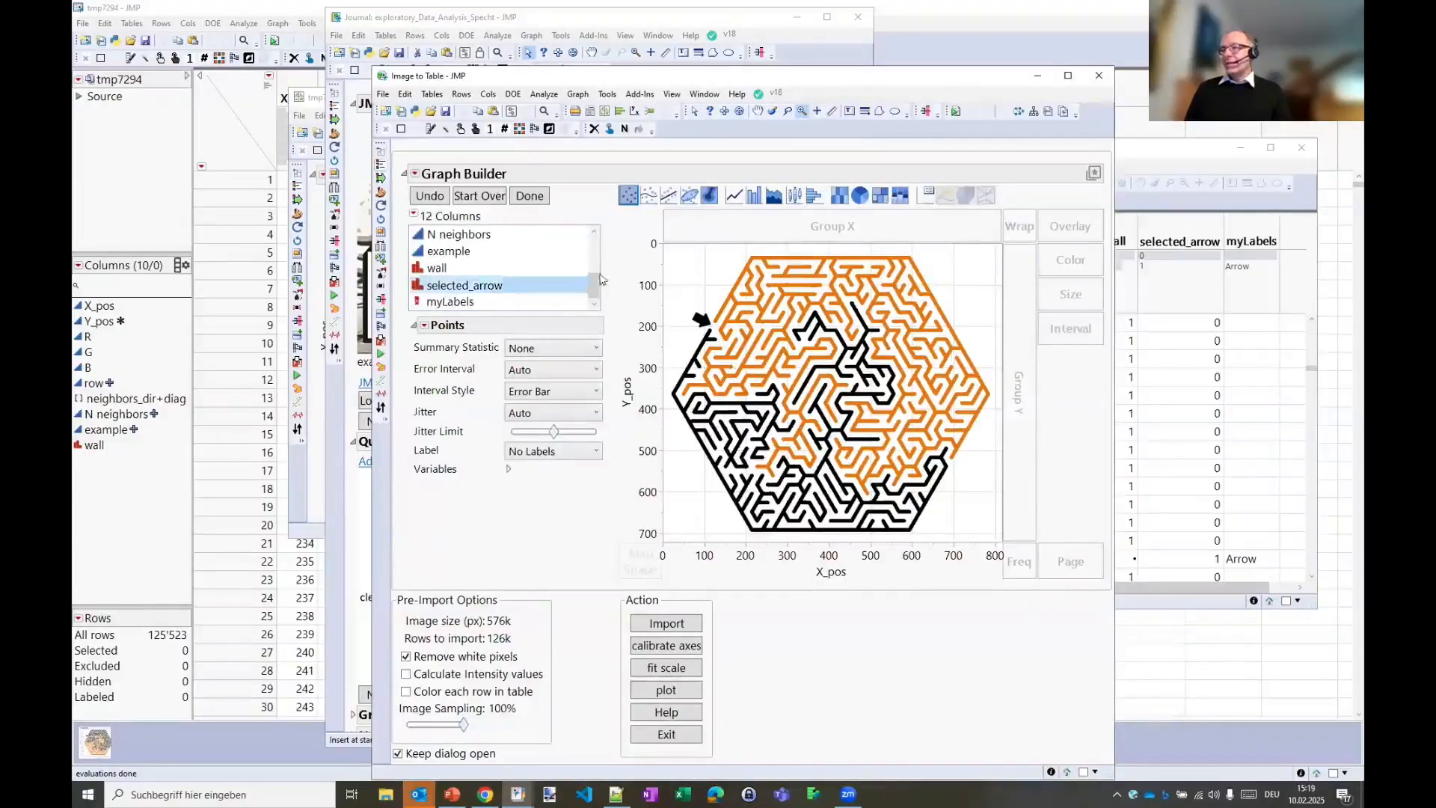
pyautogui.moveTo(594, 282); pyautogui.dragTo(593, 264)
pyautogui.click(452, 269)
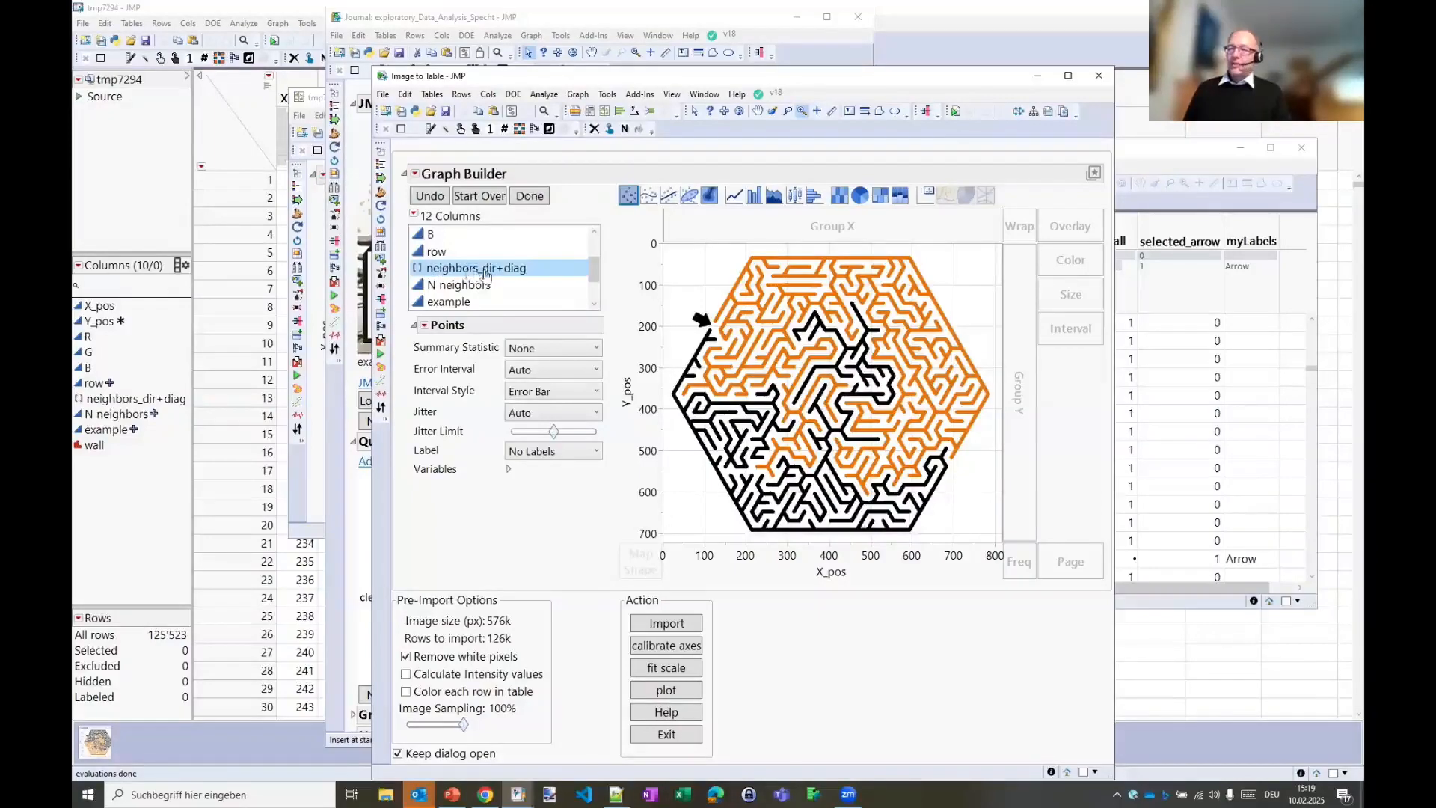
pyautogui.click(448, 288)
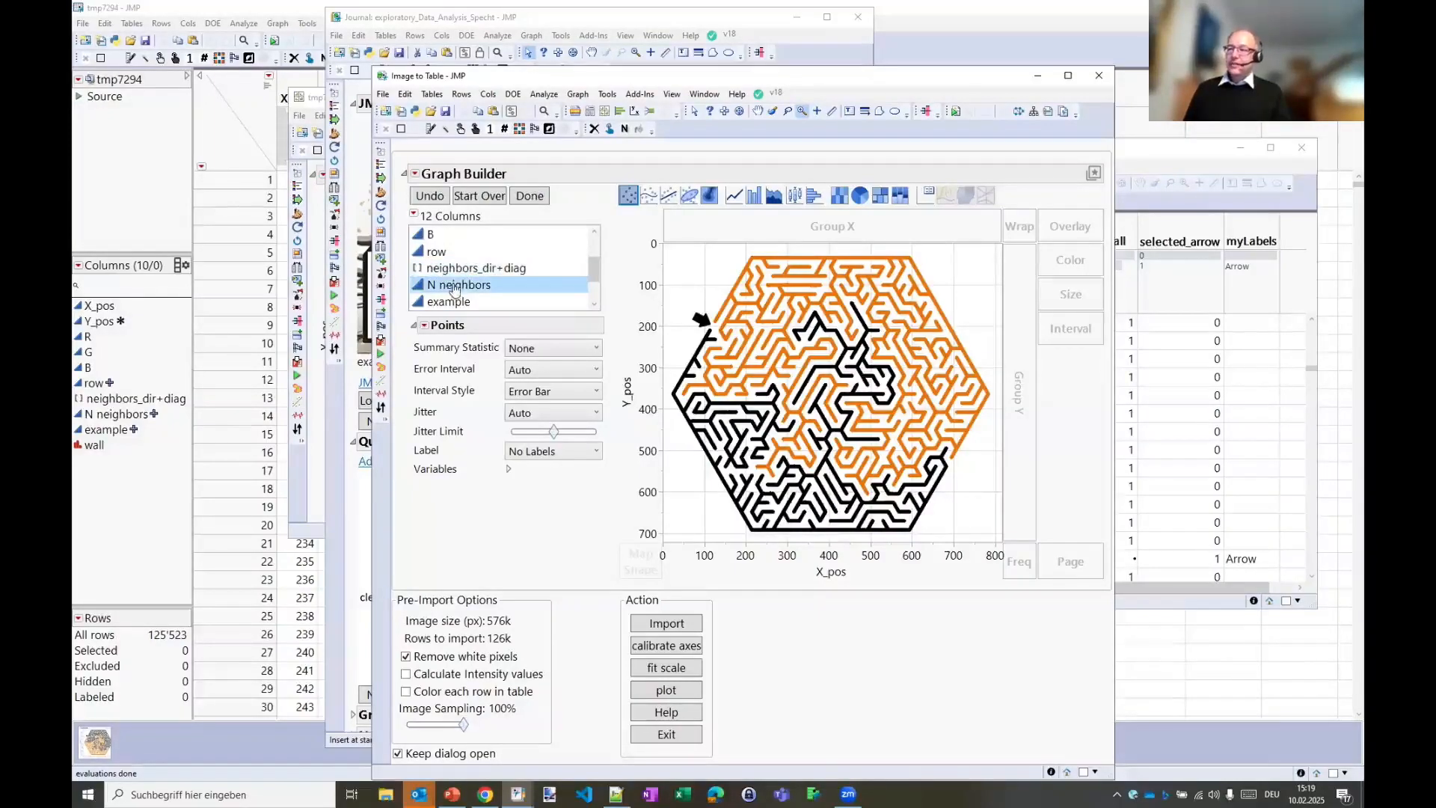
pyautogui.click(418, 291)
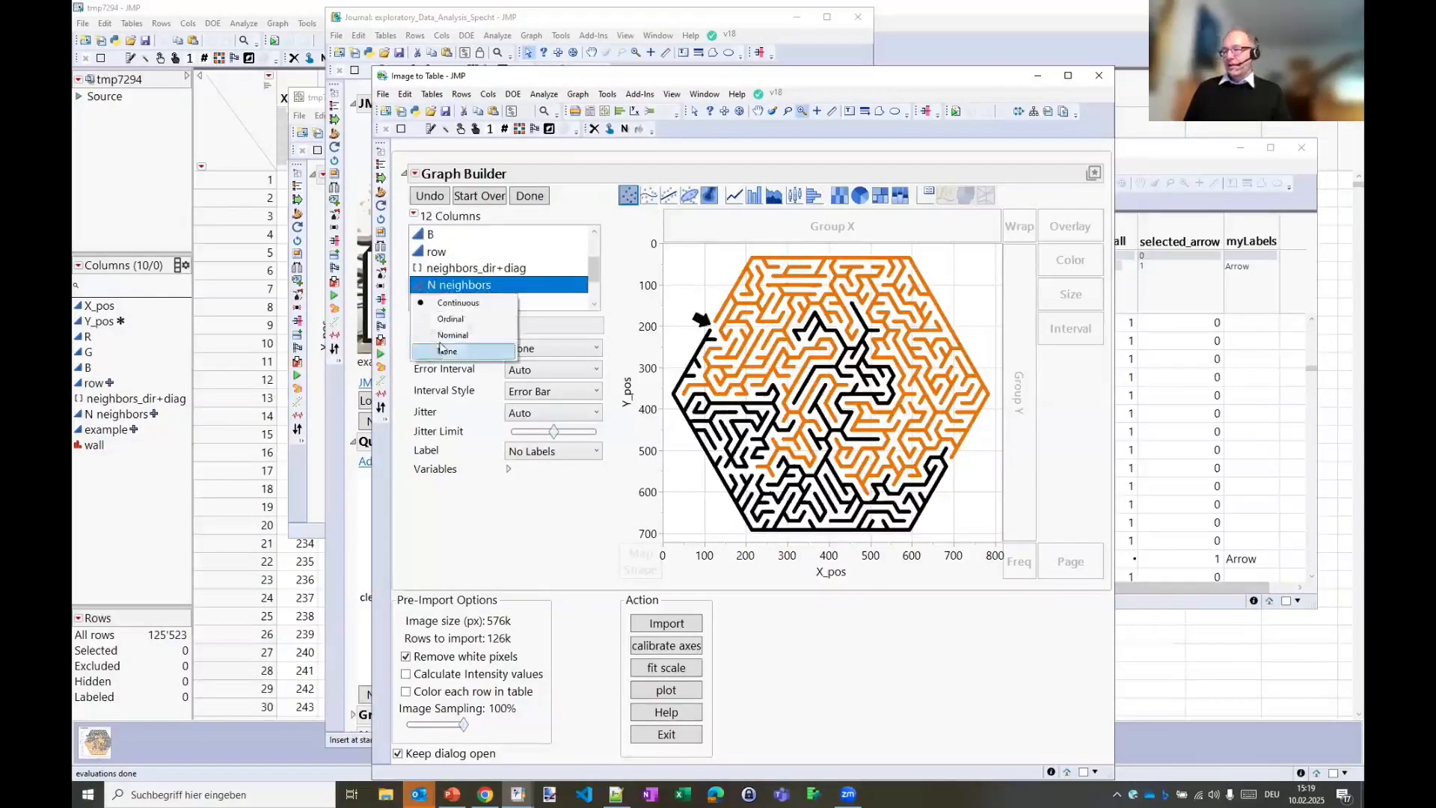
pyautogui.click(430, 333)
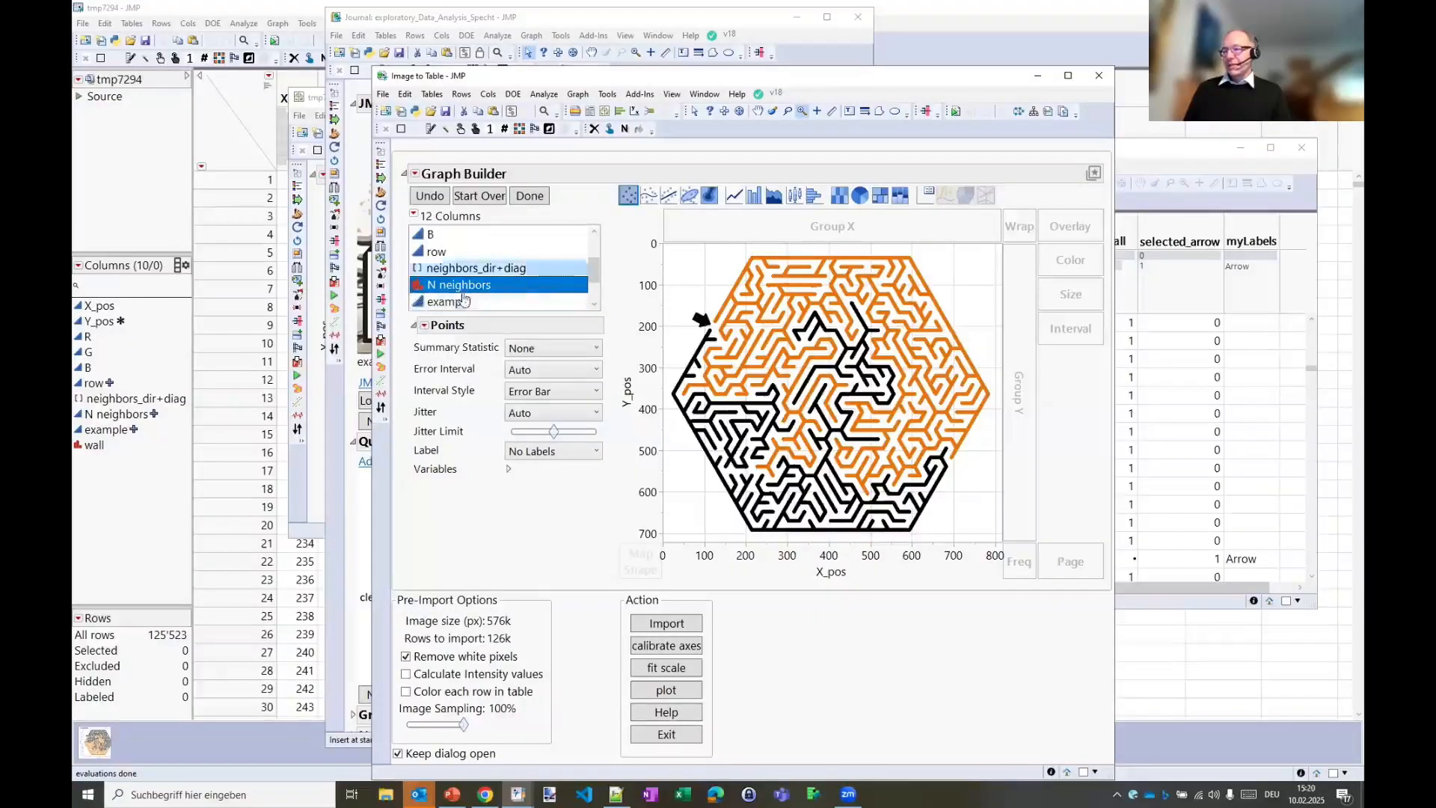
# Step: Color and wrap the maze graph by N neighbors and show its legend
pyautogui.moveTo(433, 290); pyautogui.dragTo(1074, 263)
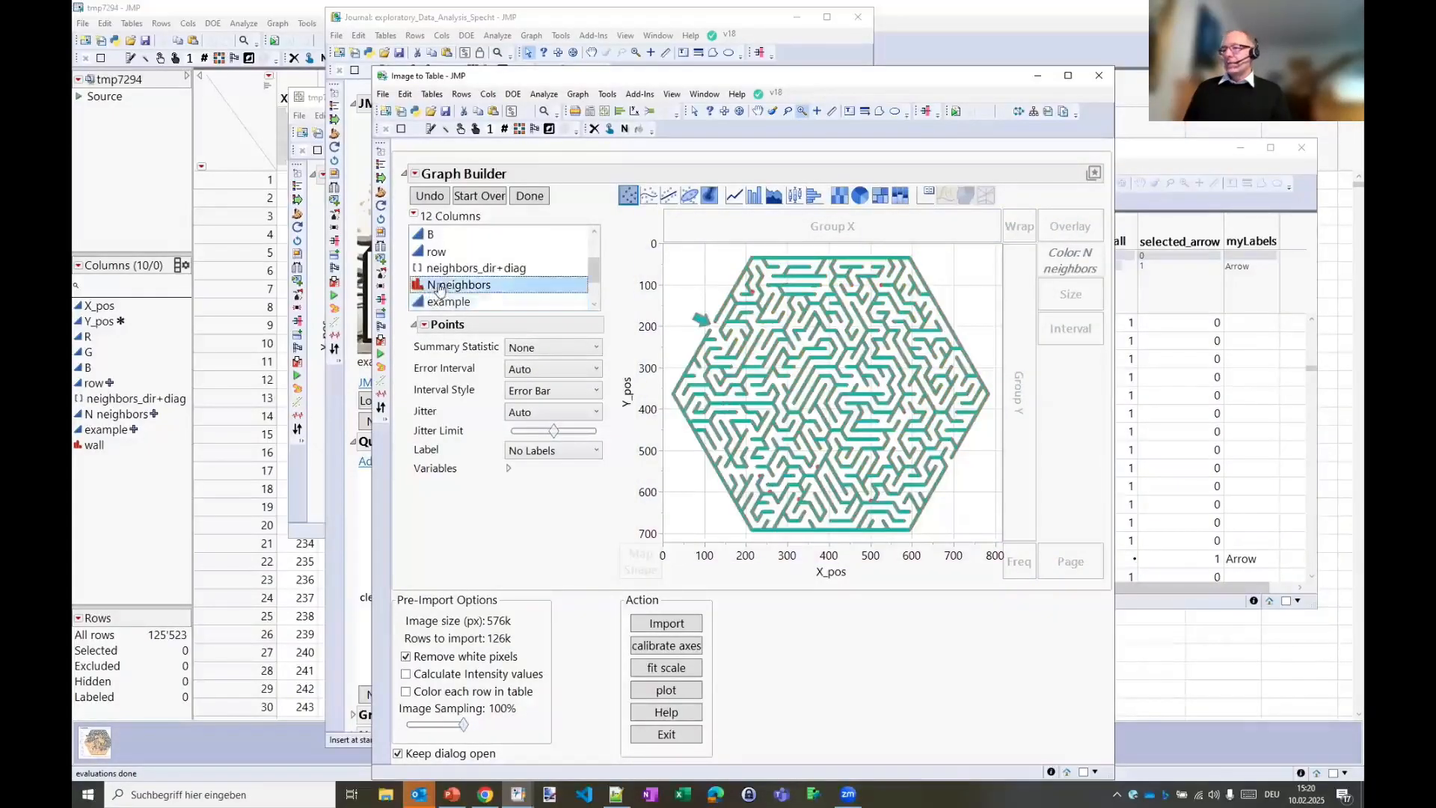
pyautogui.moveTo(440, 291); pyautogui.dragTo(1020, 229)
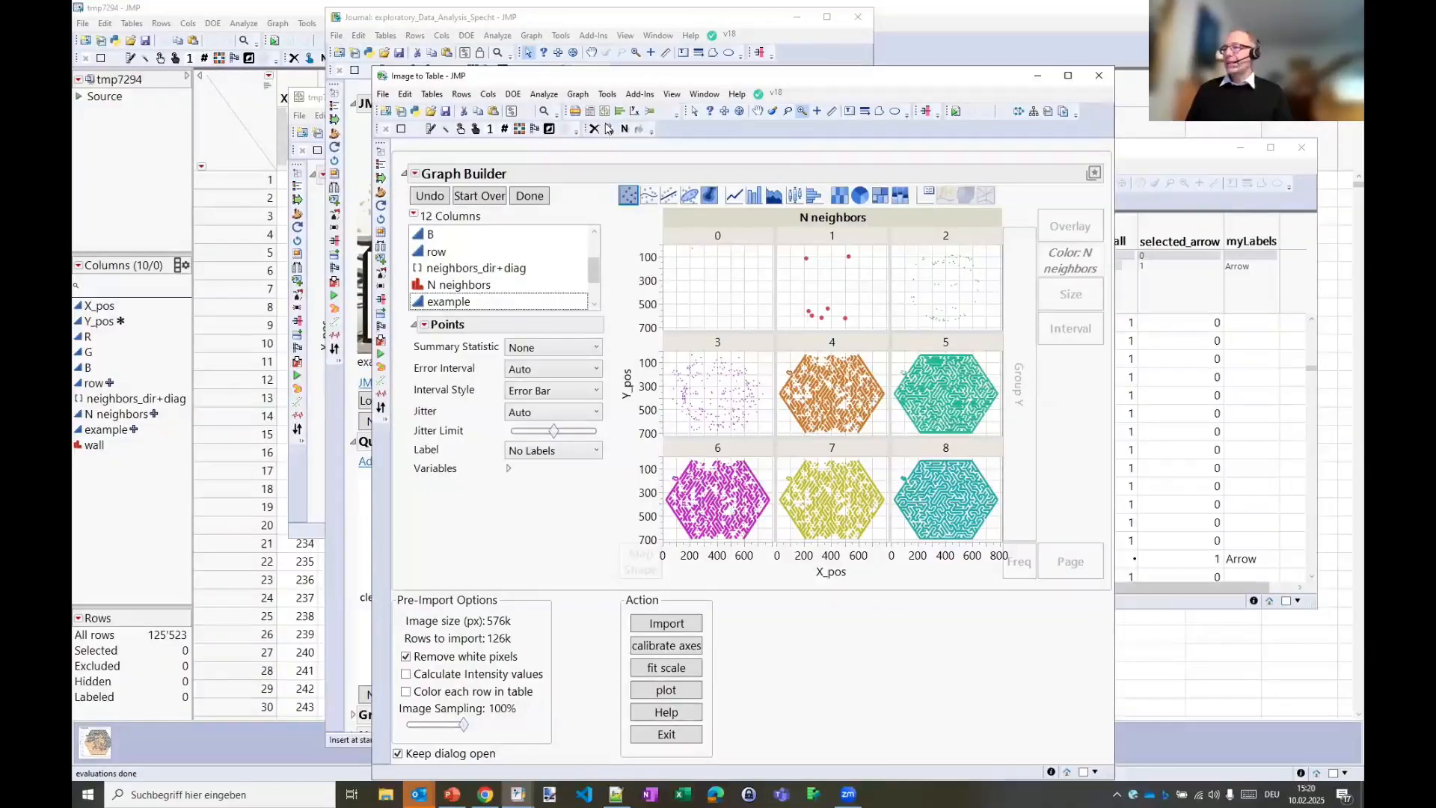
pyautogui.click(696, 113)
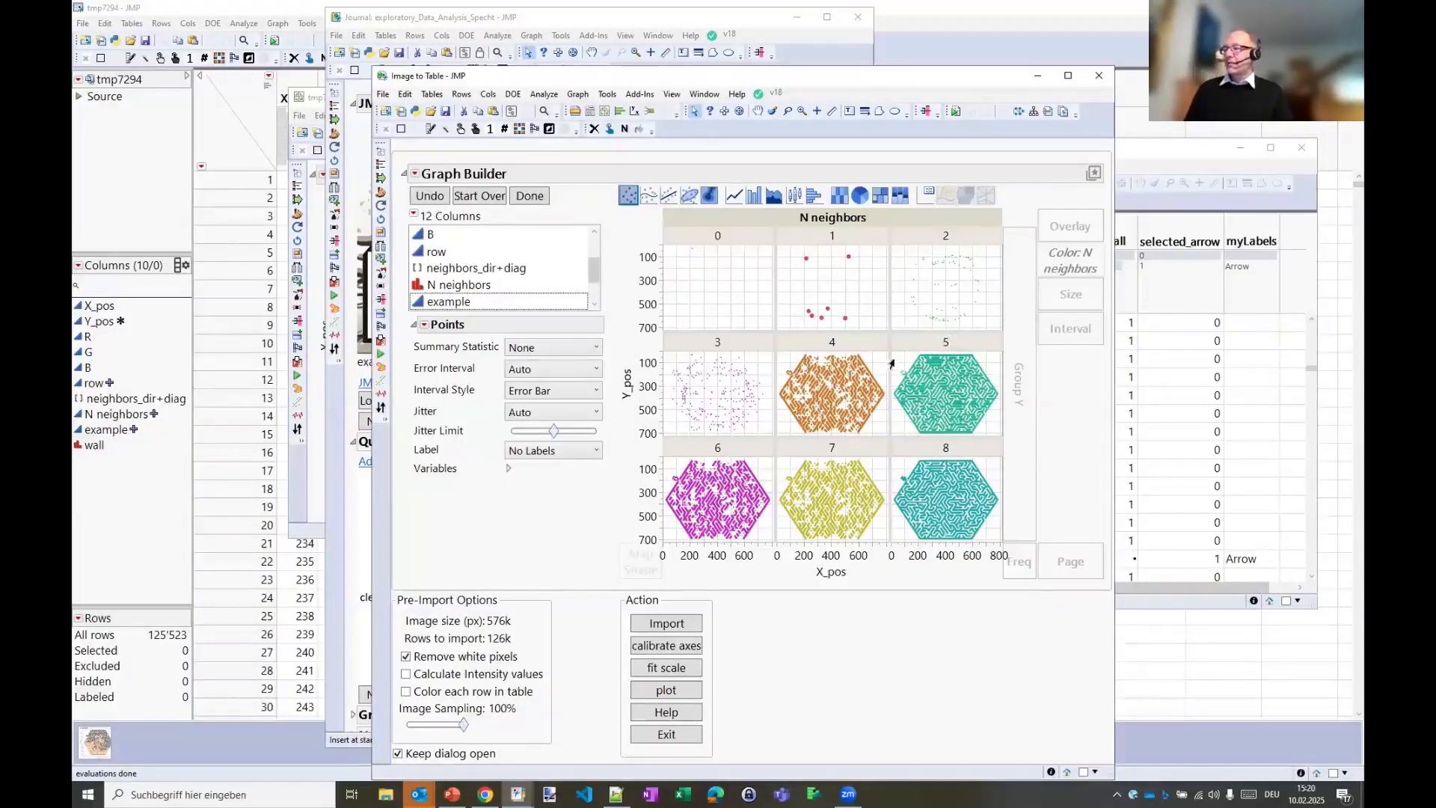
pyautogui.click(381, 171)
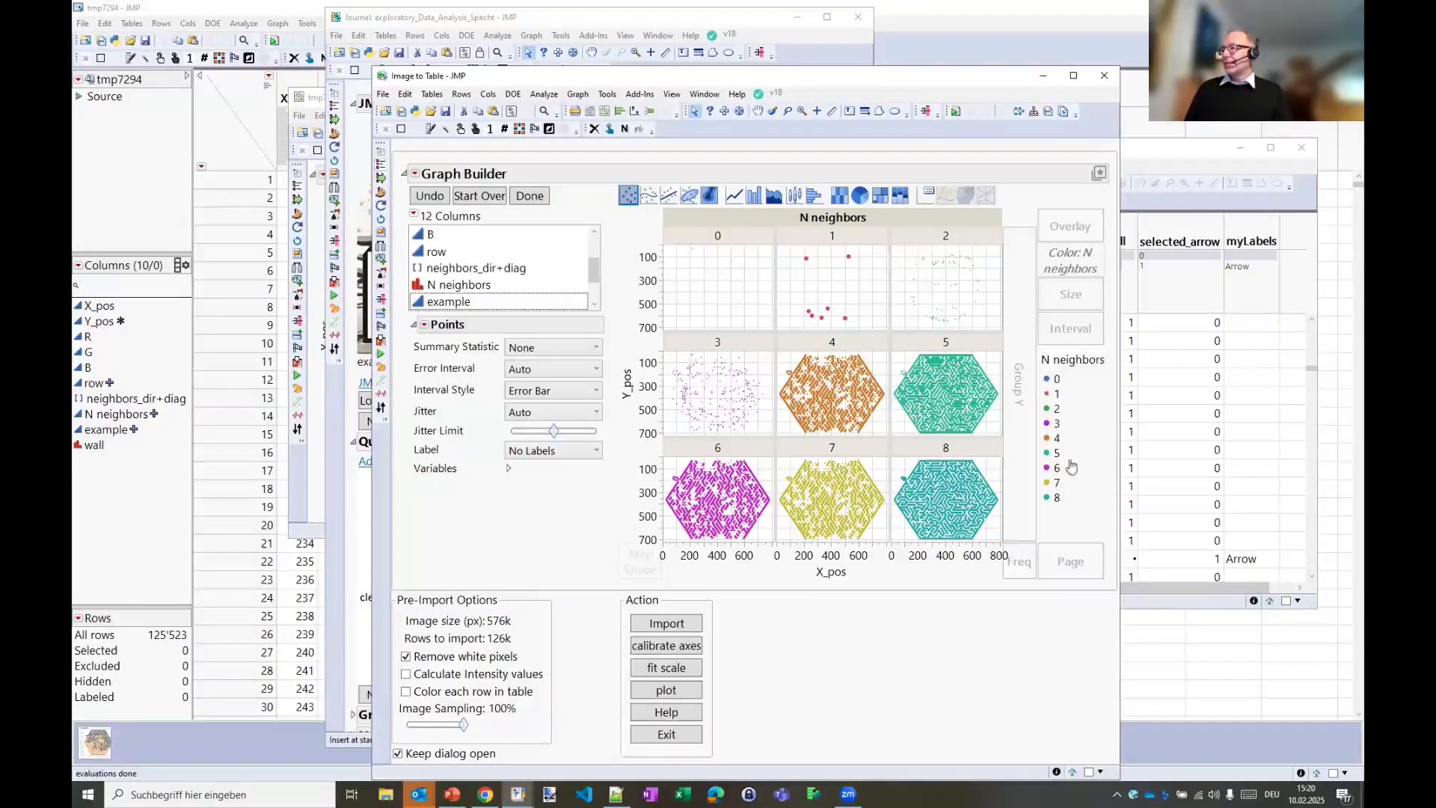
# Step: Select all pixels with 5 neighbors and label their rows 5N
pyautogui.click(1057, 458)
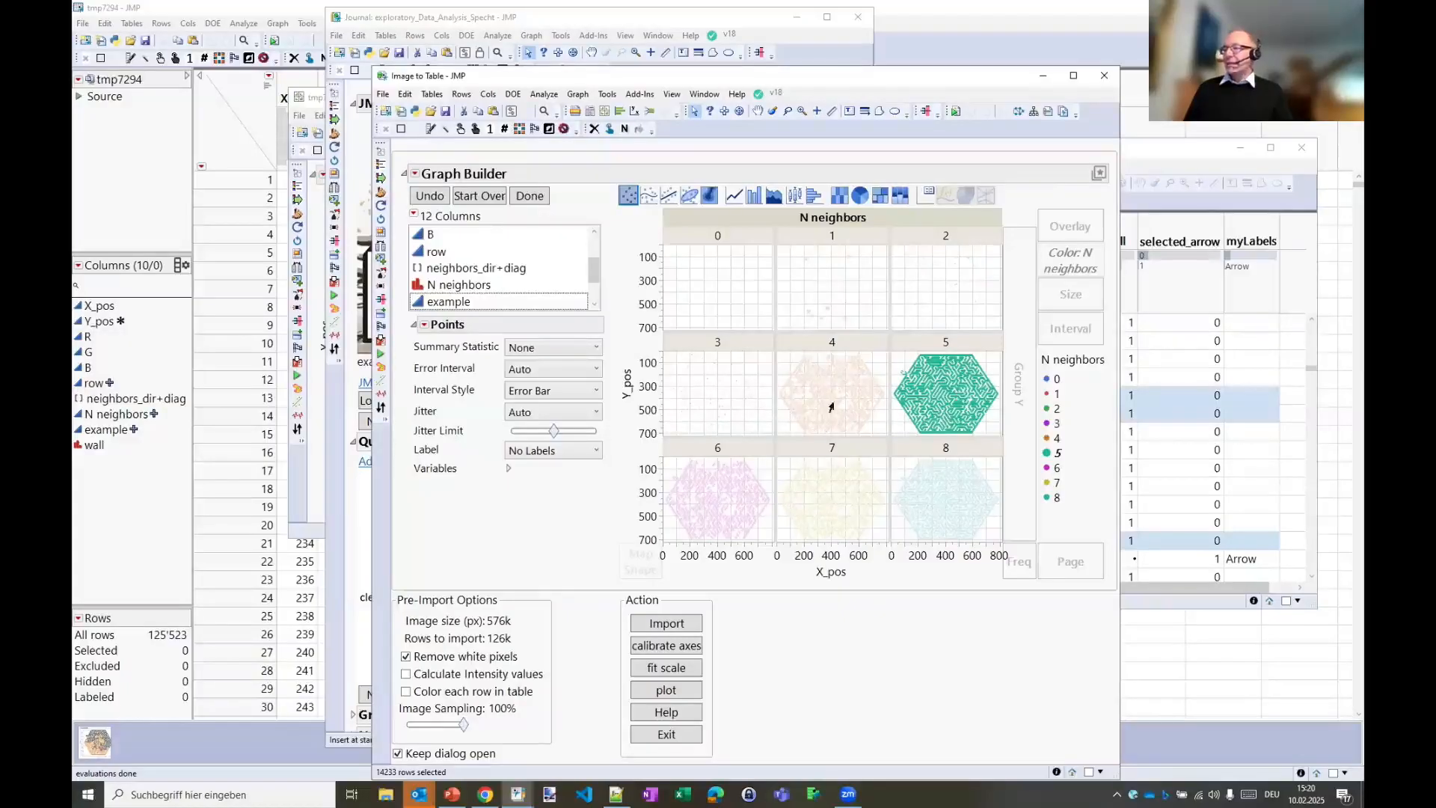
pyautogui.click(446, 129)
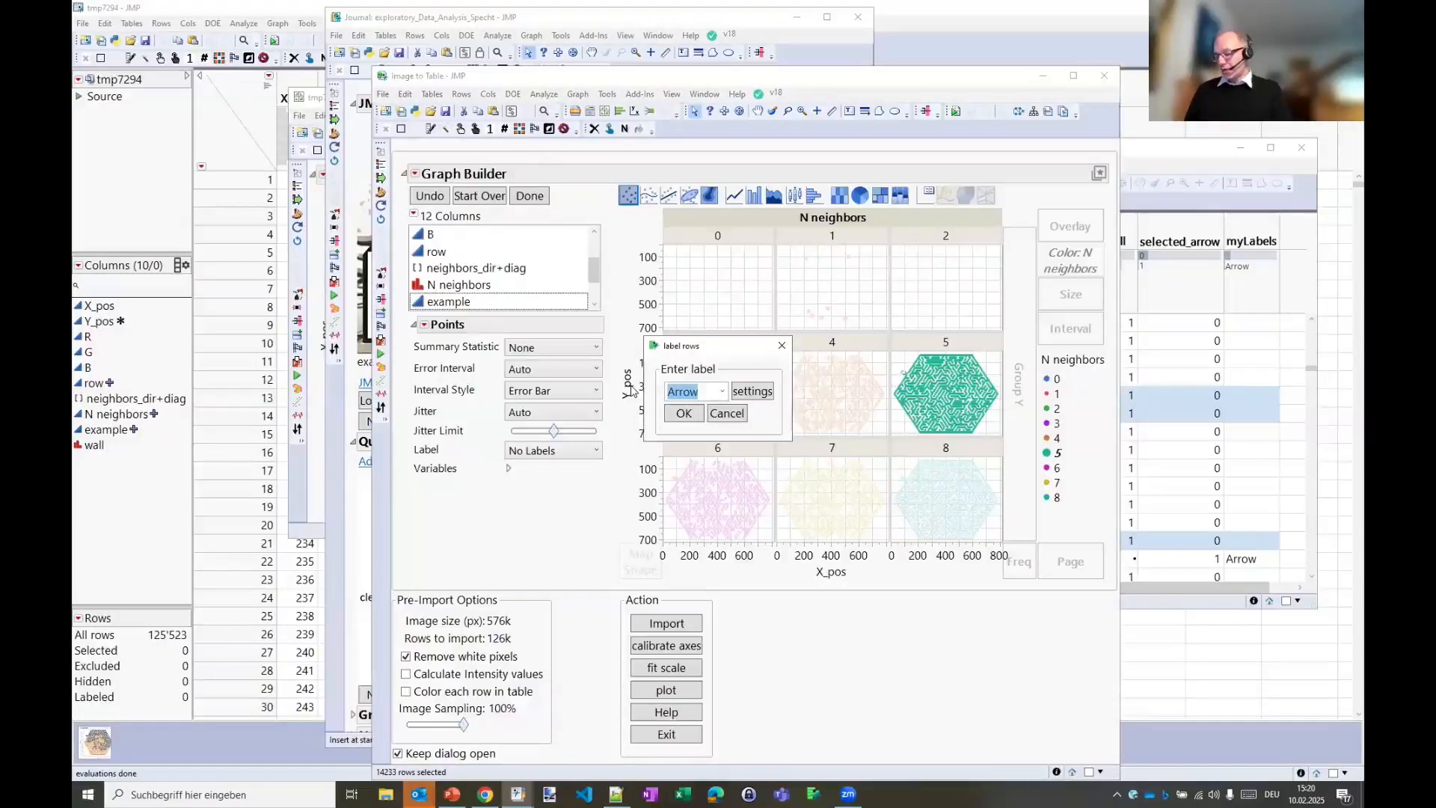
pyautogui.write('5N')
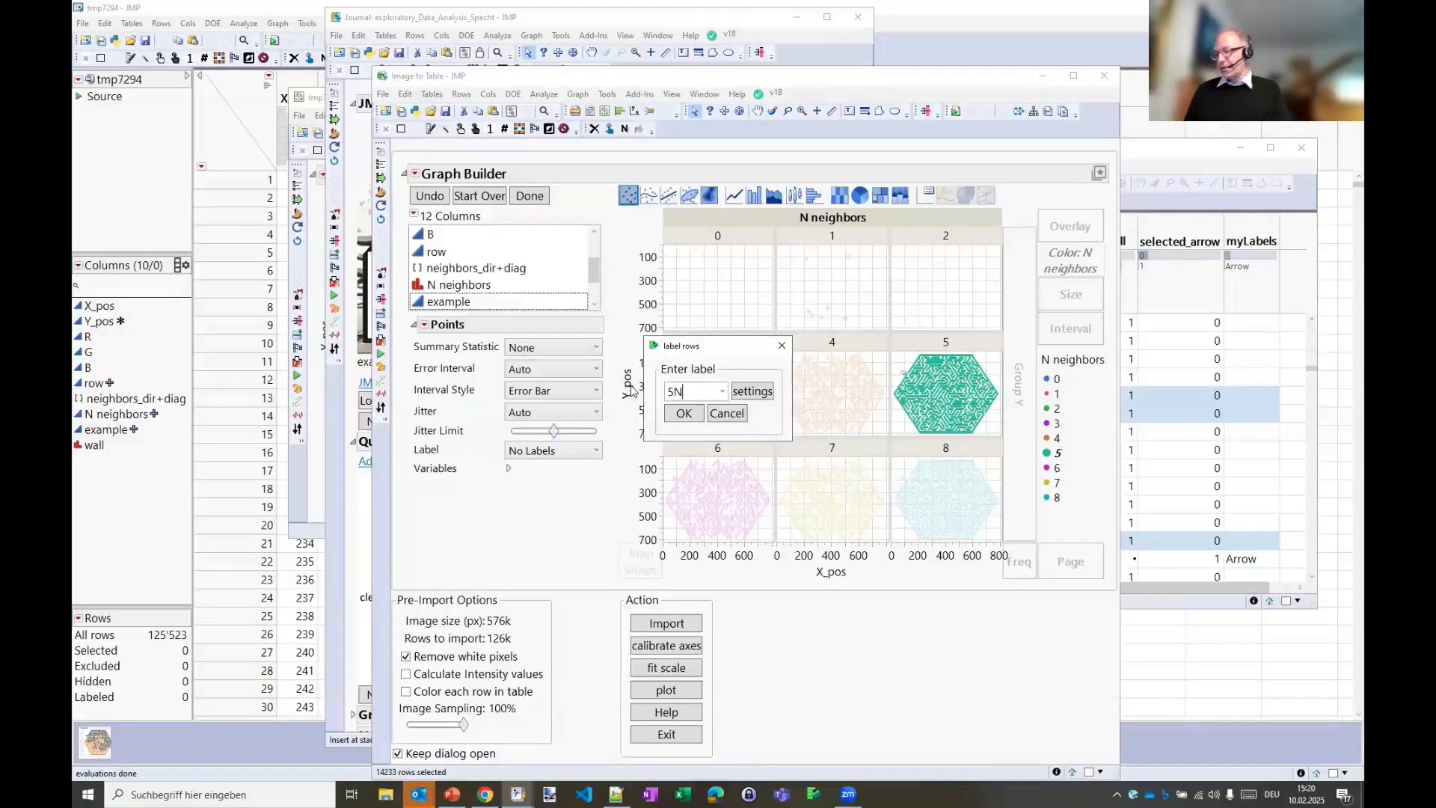
pyautogui.click(684, 413)
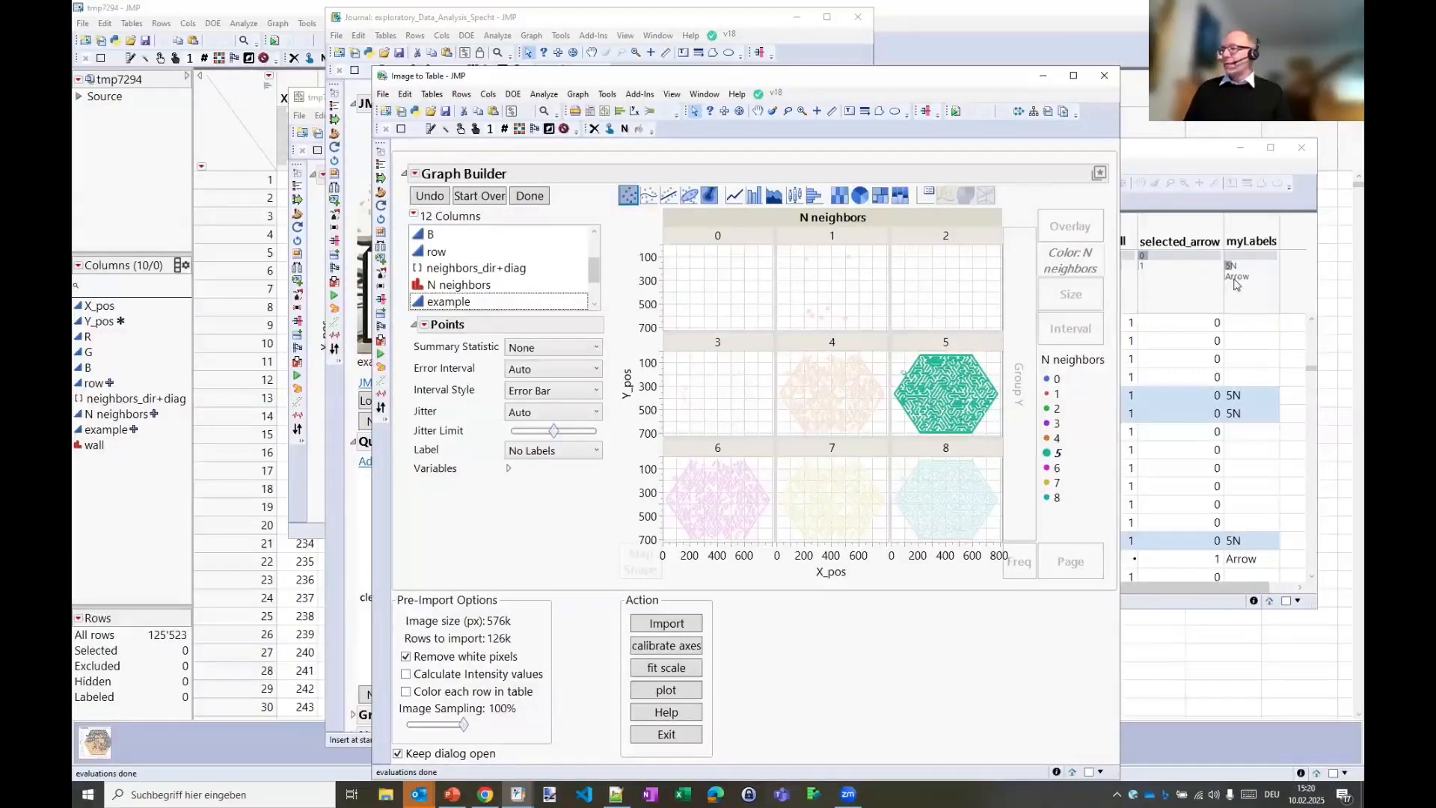
# Step: Select arrow pixels in the 5-neighbor panel and examine their combined entries in the myLabels column of tmp4199
pyautogui.click(905, 380)
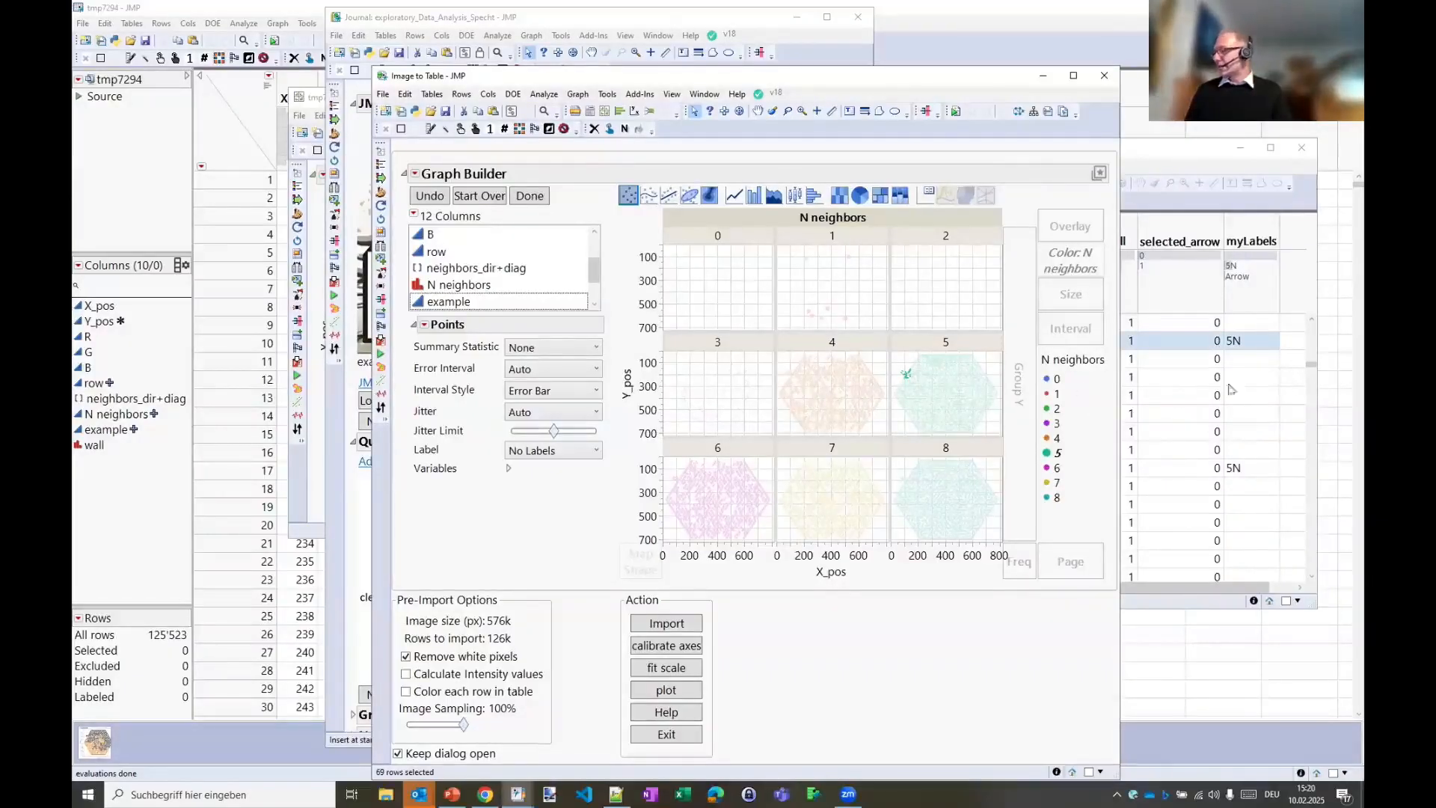
pyautogui.click(900, 374)
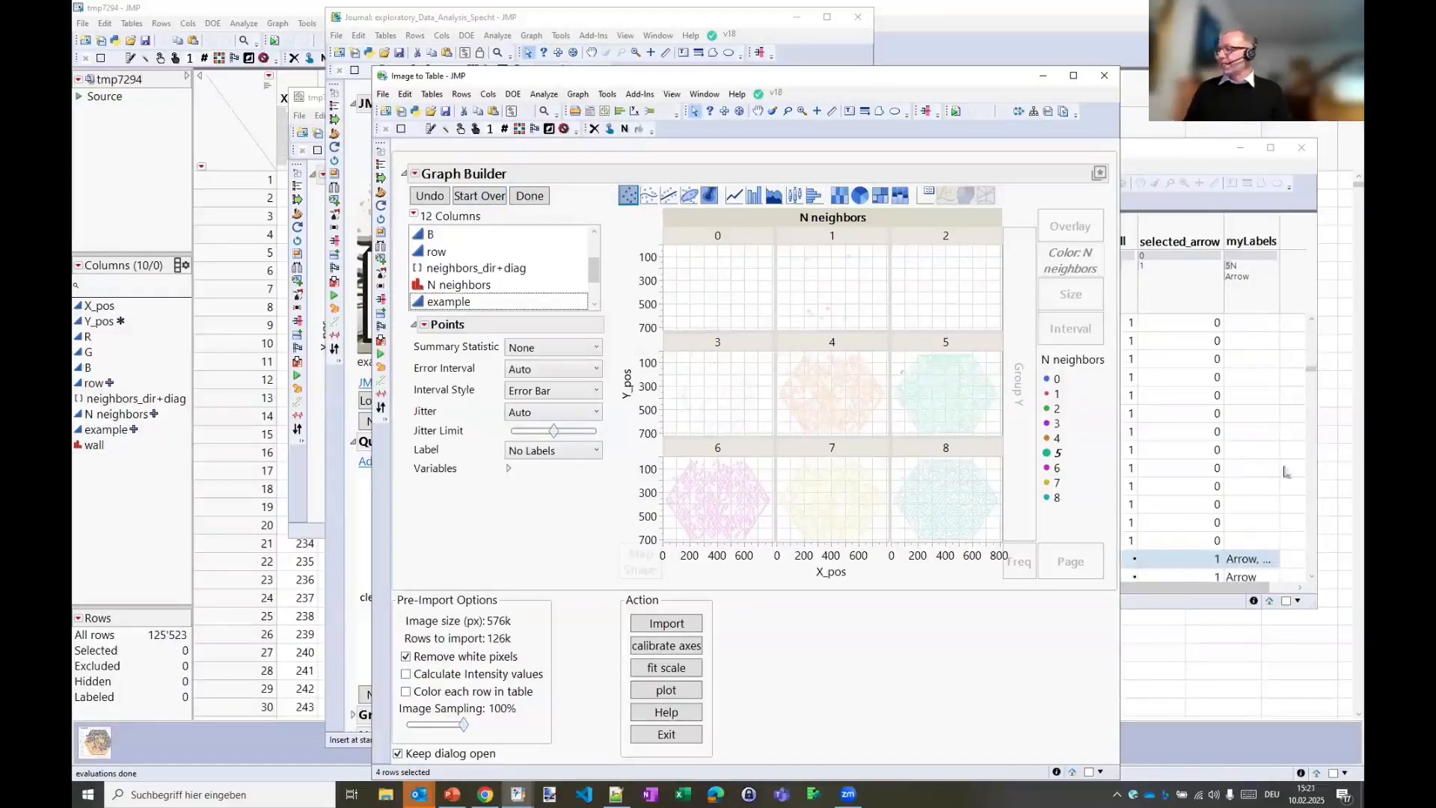
pyautogui.click(1280, 238)
pyautogui.moveTo(1279, 238); pyautogui.dragTo(1296, 239)
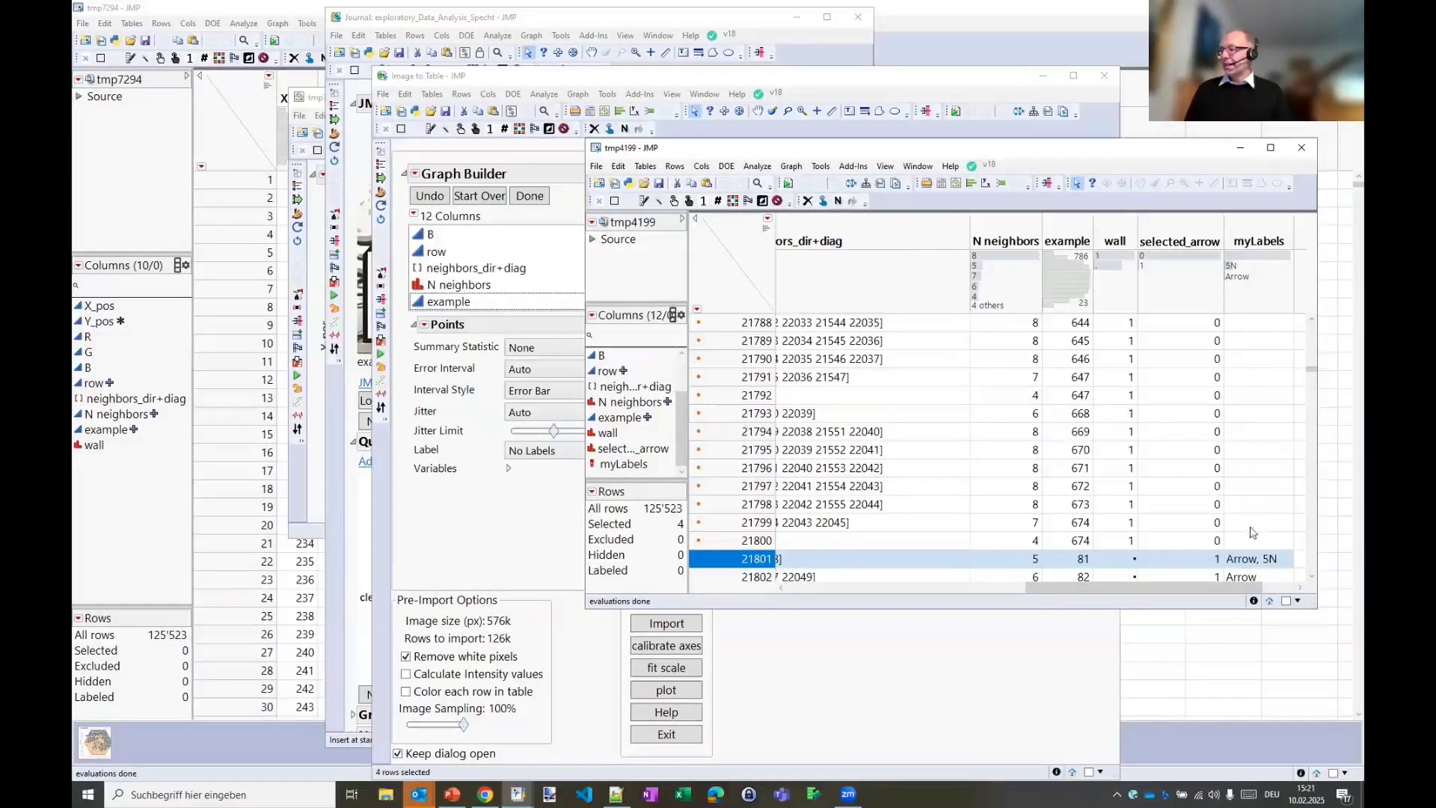
# Step: Create a new Graph Builder graph from tmp4199 with R on the X axis and G on the Y axis
pyautogui.click(792, 167)
pyautogui.click(804, 183)
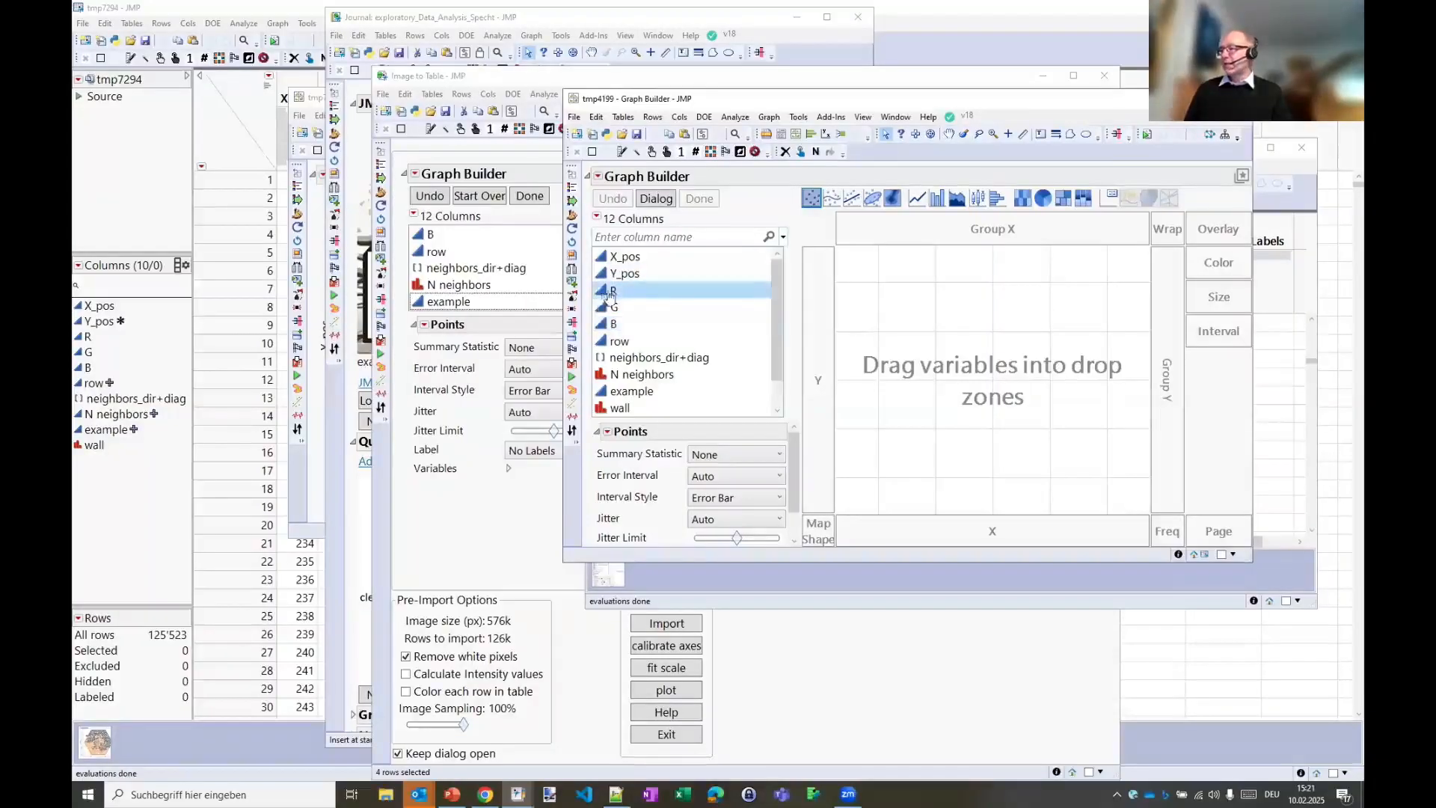
pyautogui.click(610, 291)
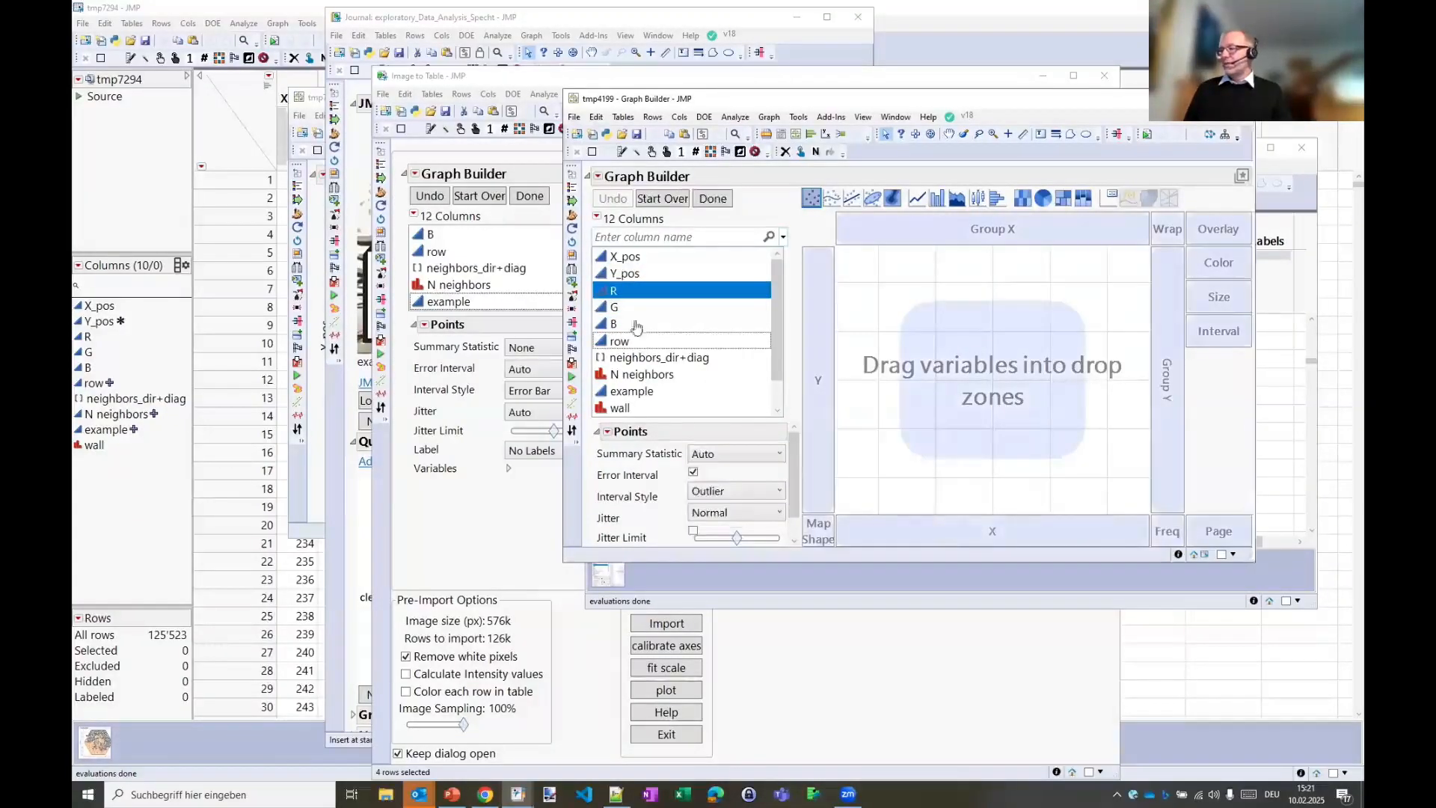
pyautogui.moveTo(606, 309); pyautogui.dragTo(817, 344)
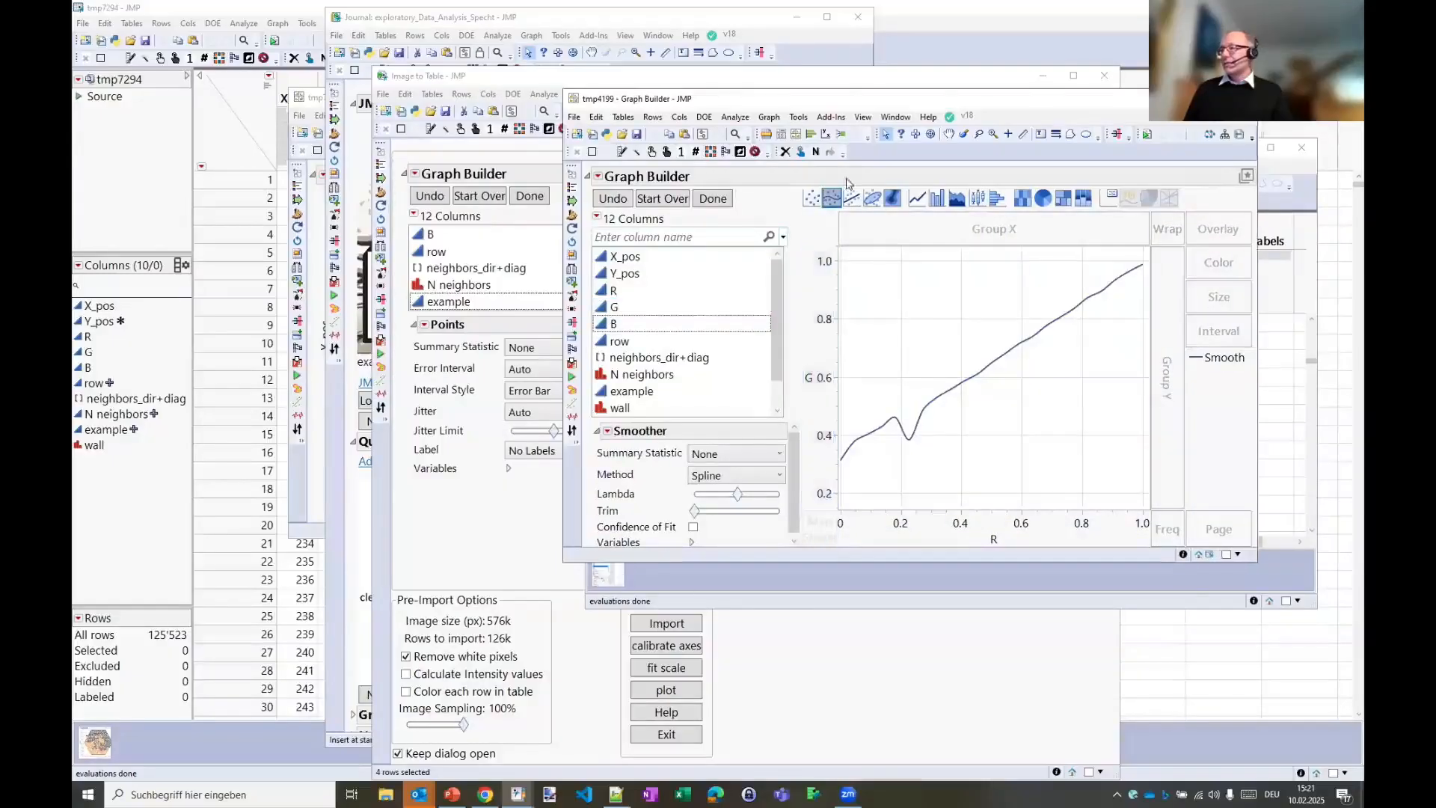
# Step: Add points to the G versus R graph and lasso the upper band of points
pyautogui.click(814, 199)
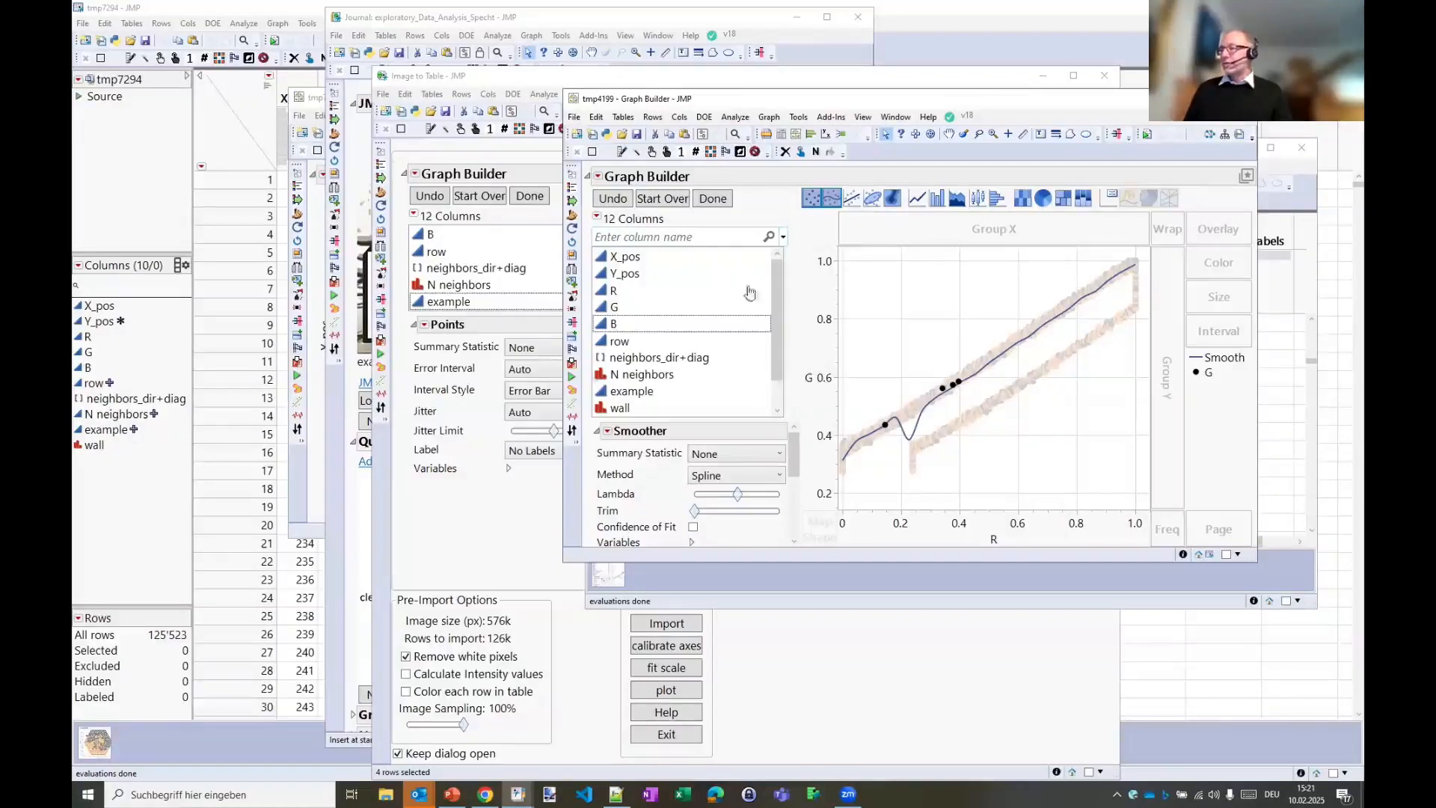
pyautogui.click(979, 135)
pyautogui.moveTo(912, 427)
pyautogui.mouseDown()
pyautogui.moveTo(1122, 301)
pyautogui.moveTo(1156, 263)
pyautogui.moveTo(986, 261)
pyautogui.moveTo(775, 385)
pyautogui.moveTo(882, 474)
pyautogui.moveTo(901, 438)
pyautogui.mouseUp()
pyautogui.moveTo(900, 523); pyautogui.dragTo(901, 516)
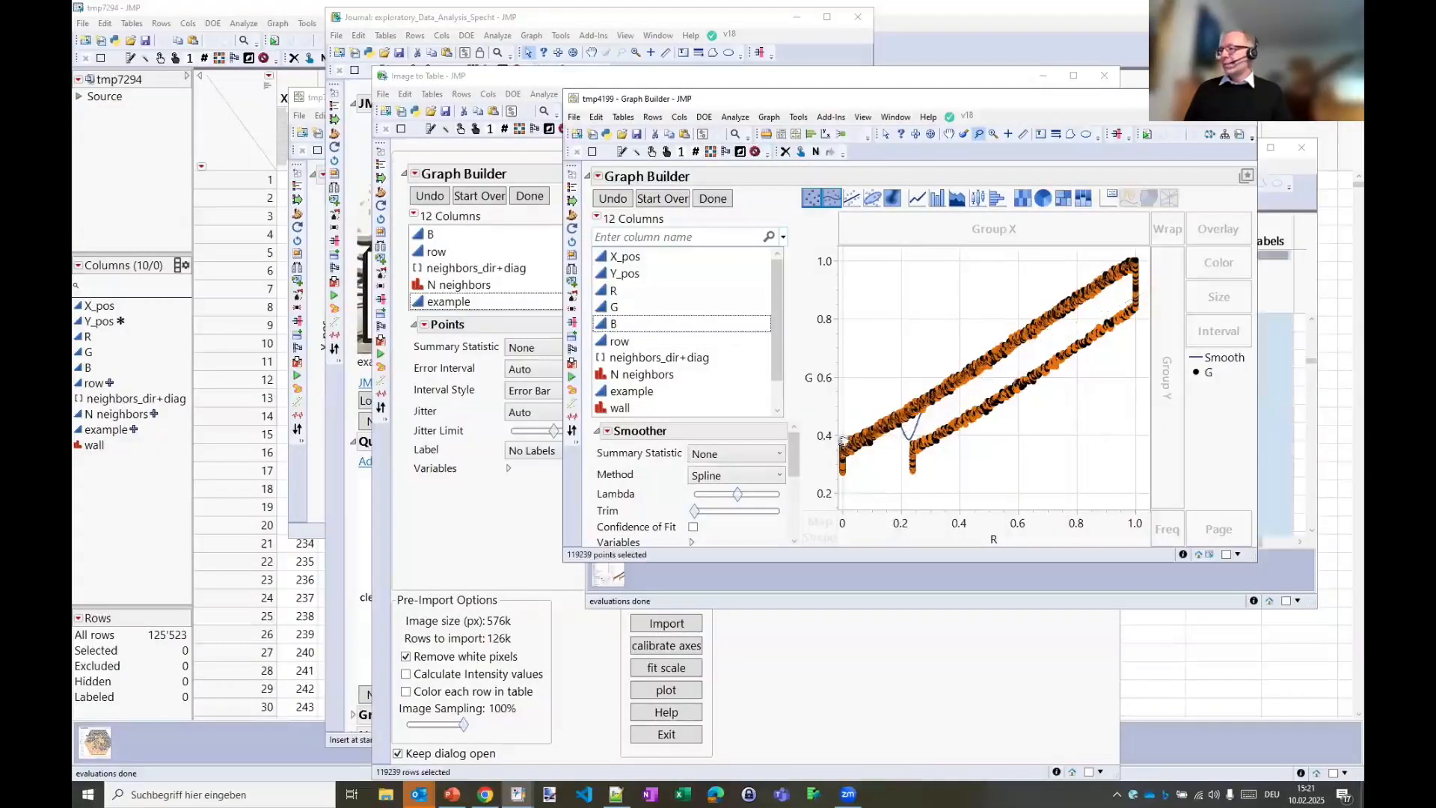
# Step: Label the selected upper-band rows "main color"
pyautogui.click(640, 152)
pyautogui.write('m')
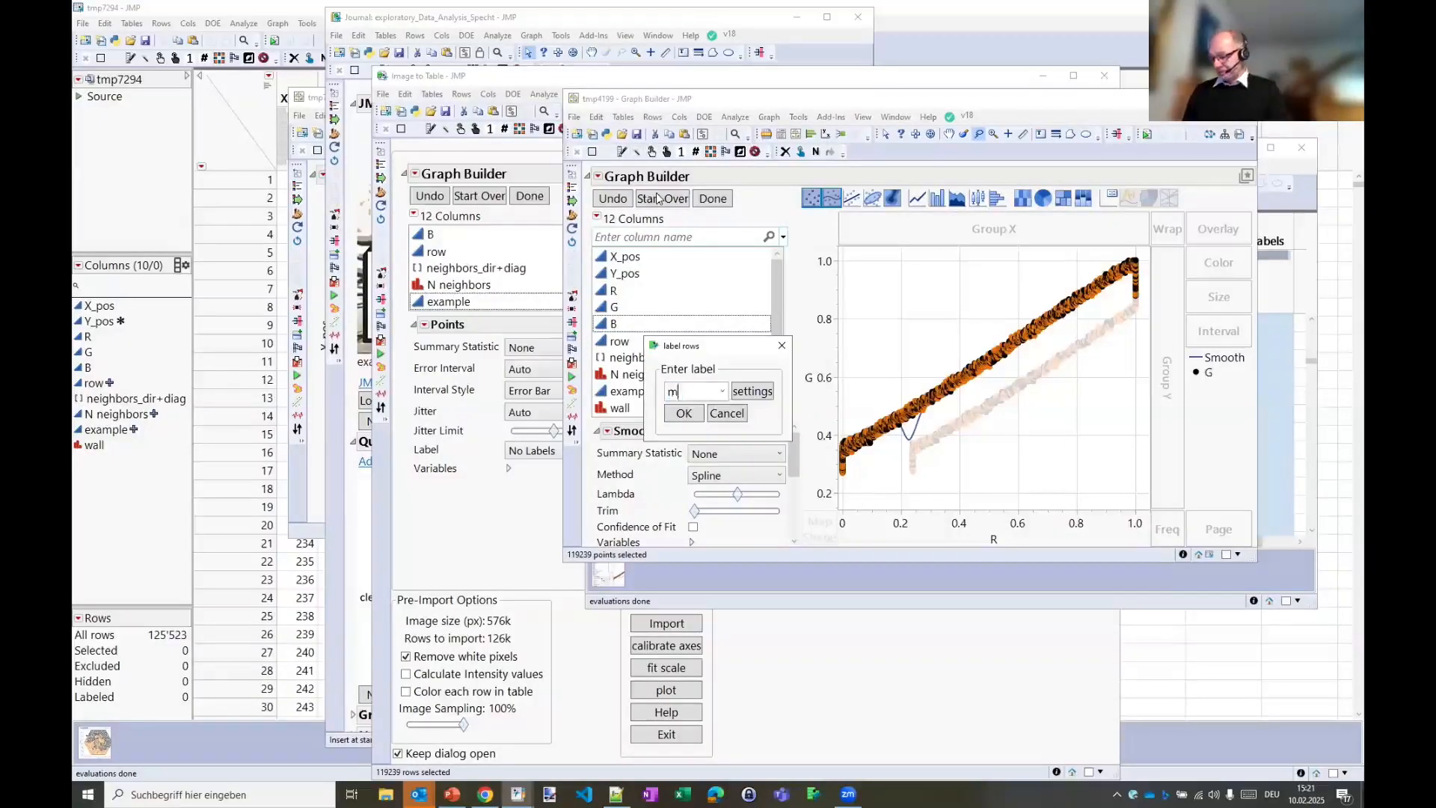
pyautogui.write('ain color')
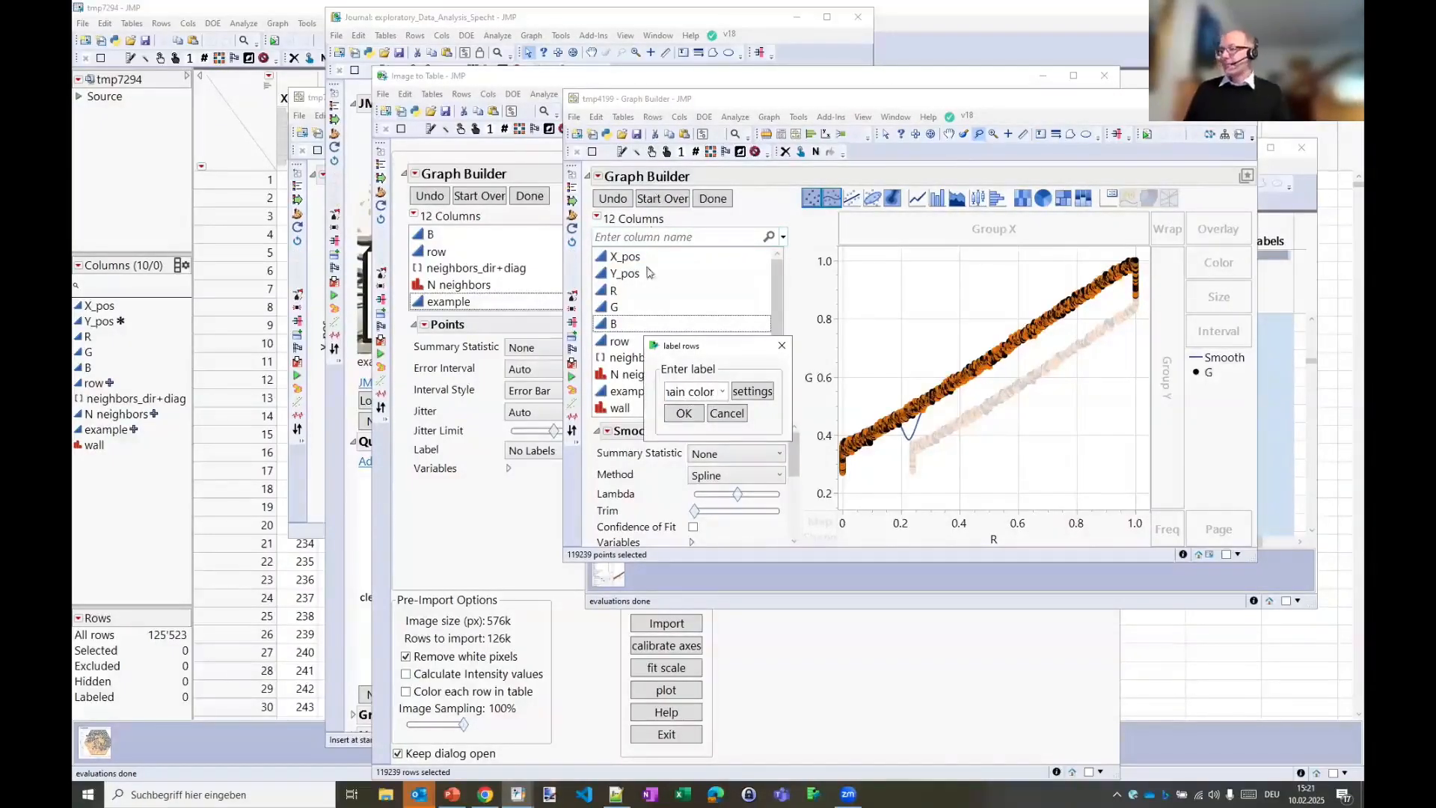
pyautogui.click(682, 414)
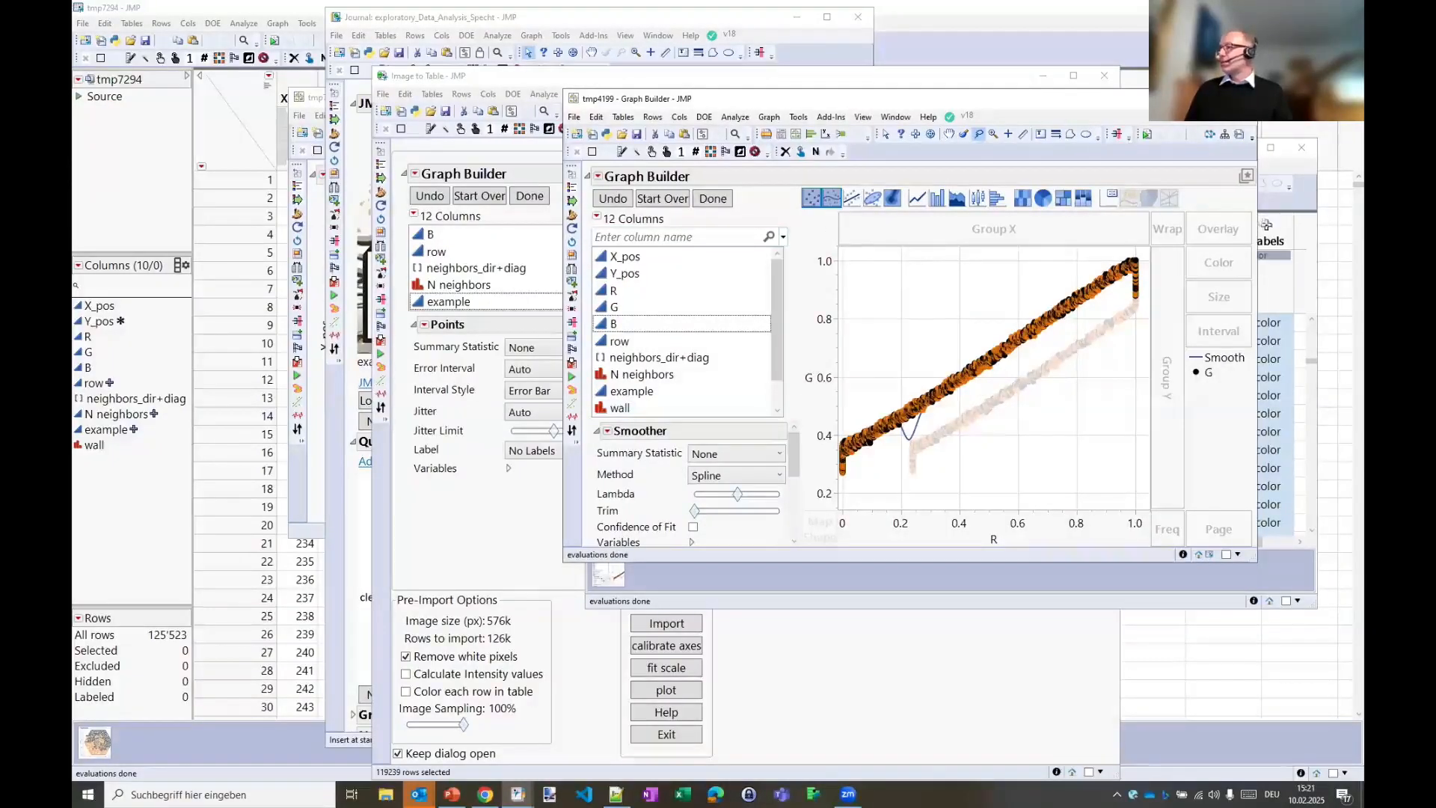
# Step: Remove N neighbors from both the color and wrap roles of the maze graph in the Image to Table window
pyautogui.click(483, 530)
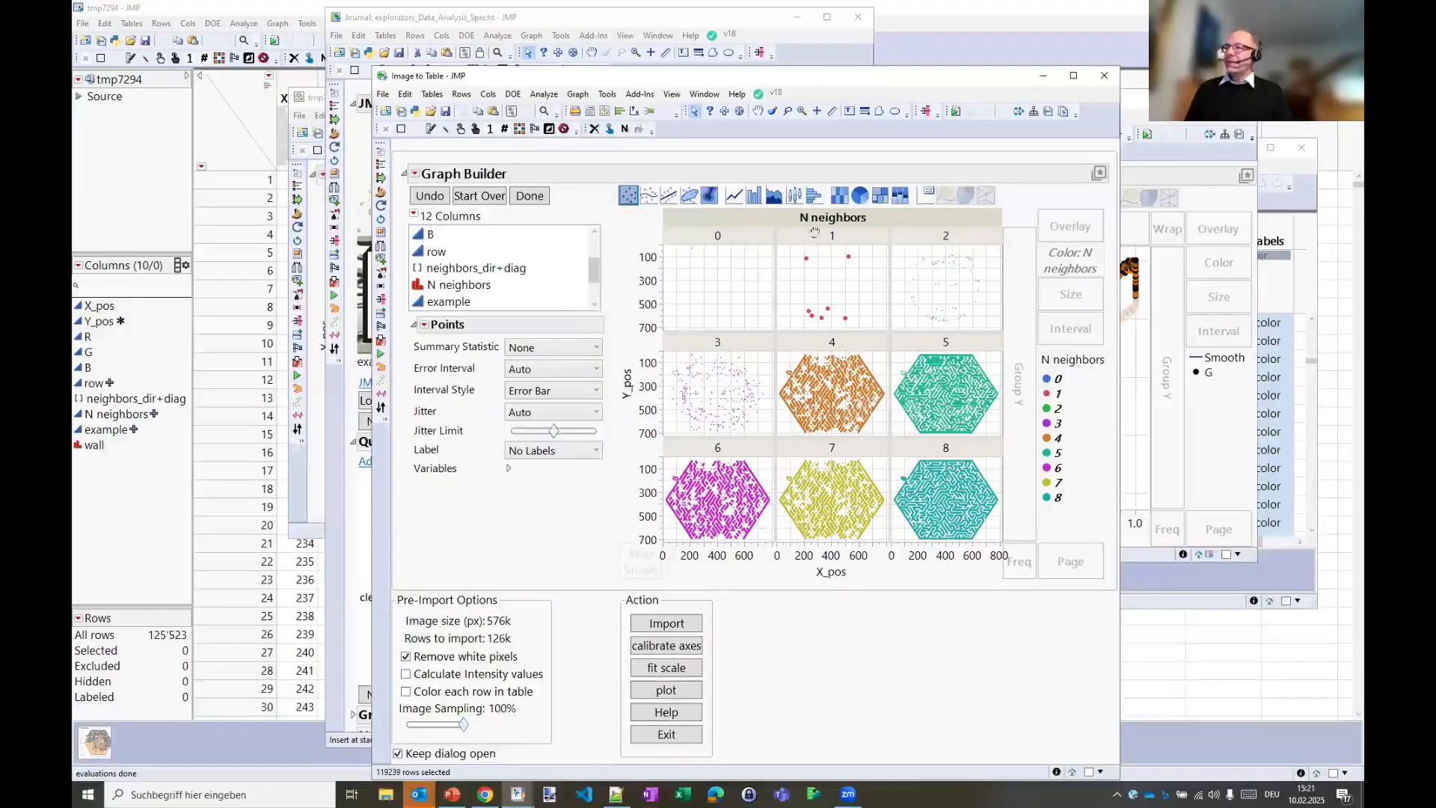
pyautogui.rightClick(1074, 262)
pyautogui.click(1106, 332)
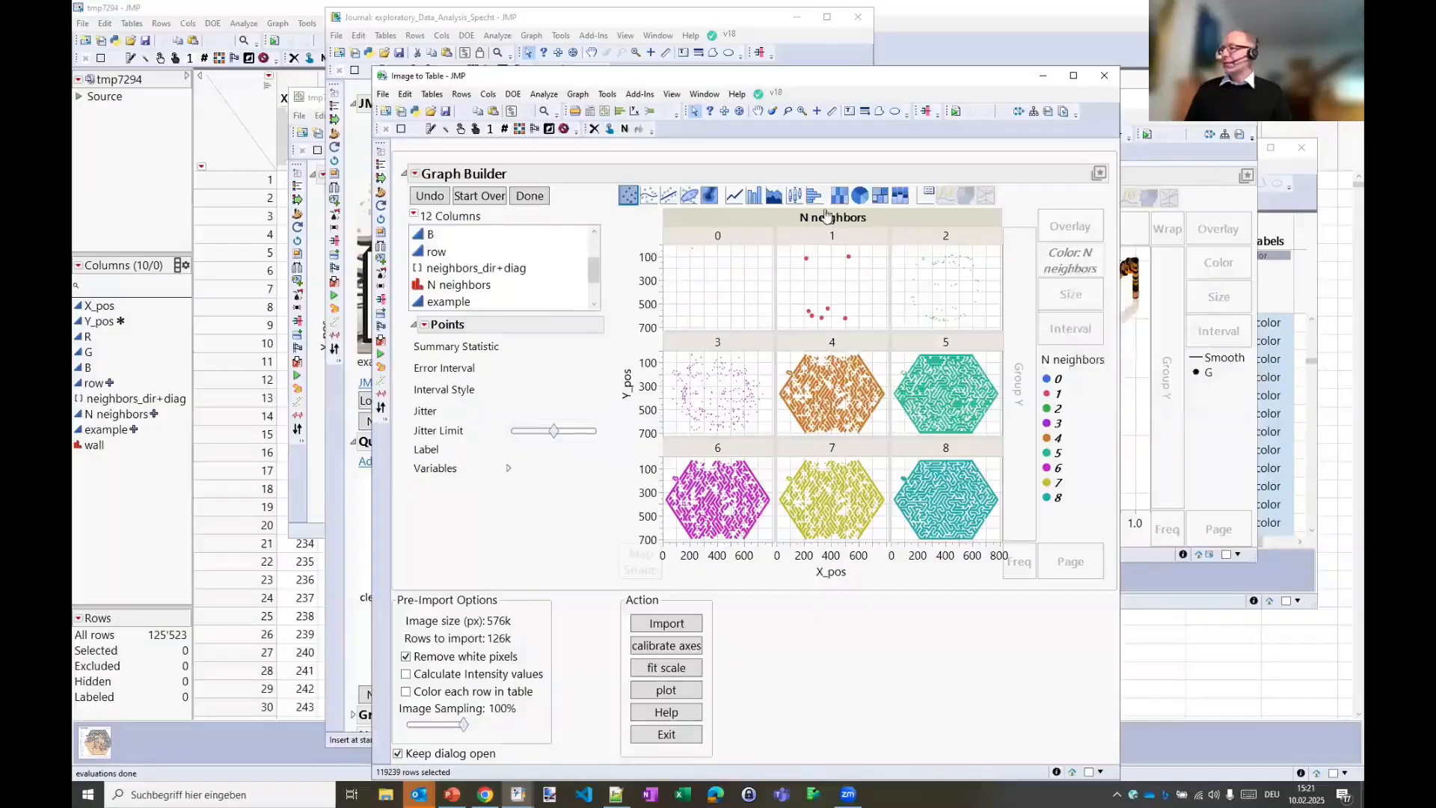
pyautogui.rightClick(833, 223)
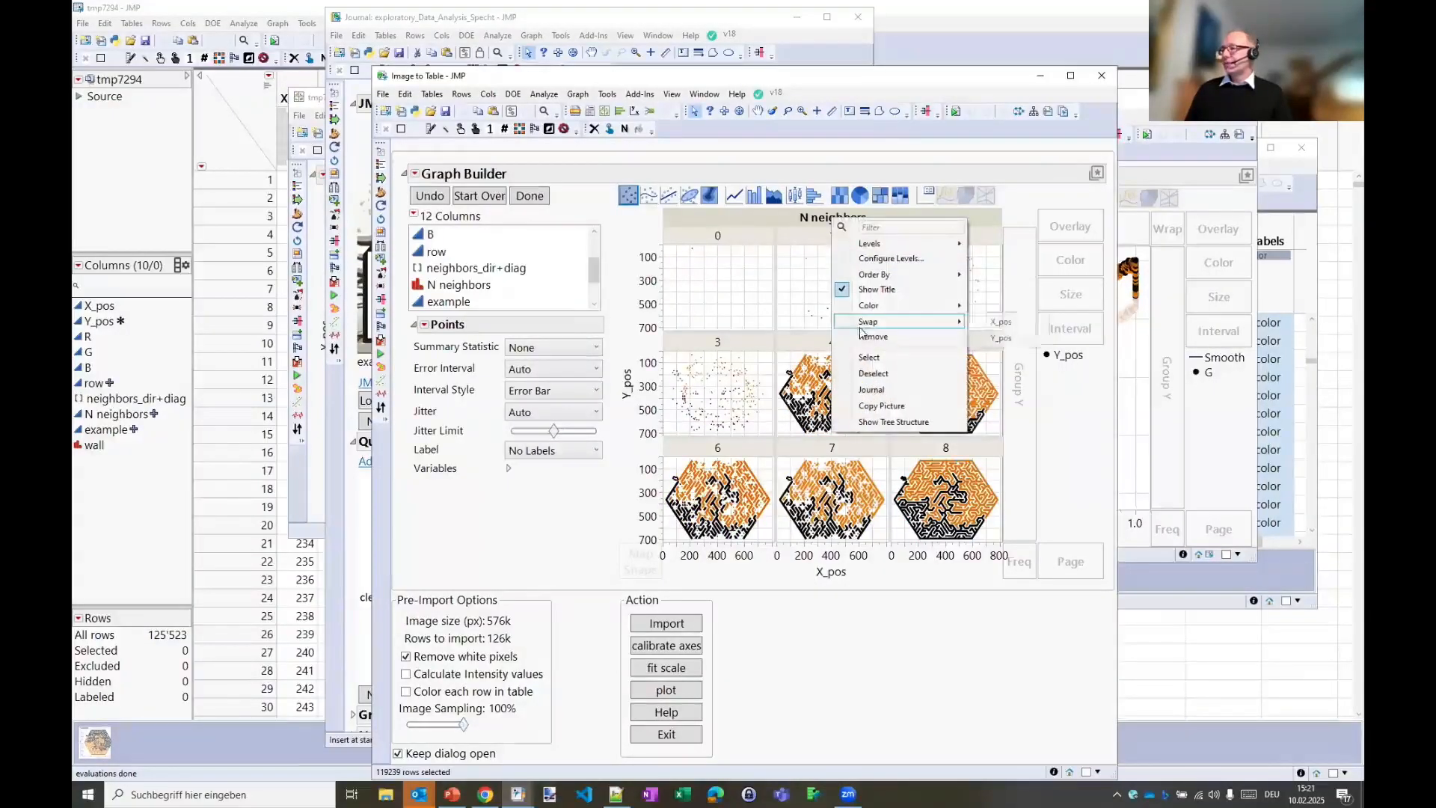
pyautogui.click(883, 334)
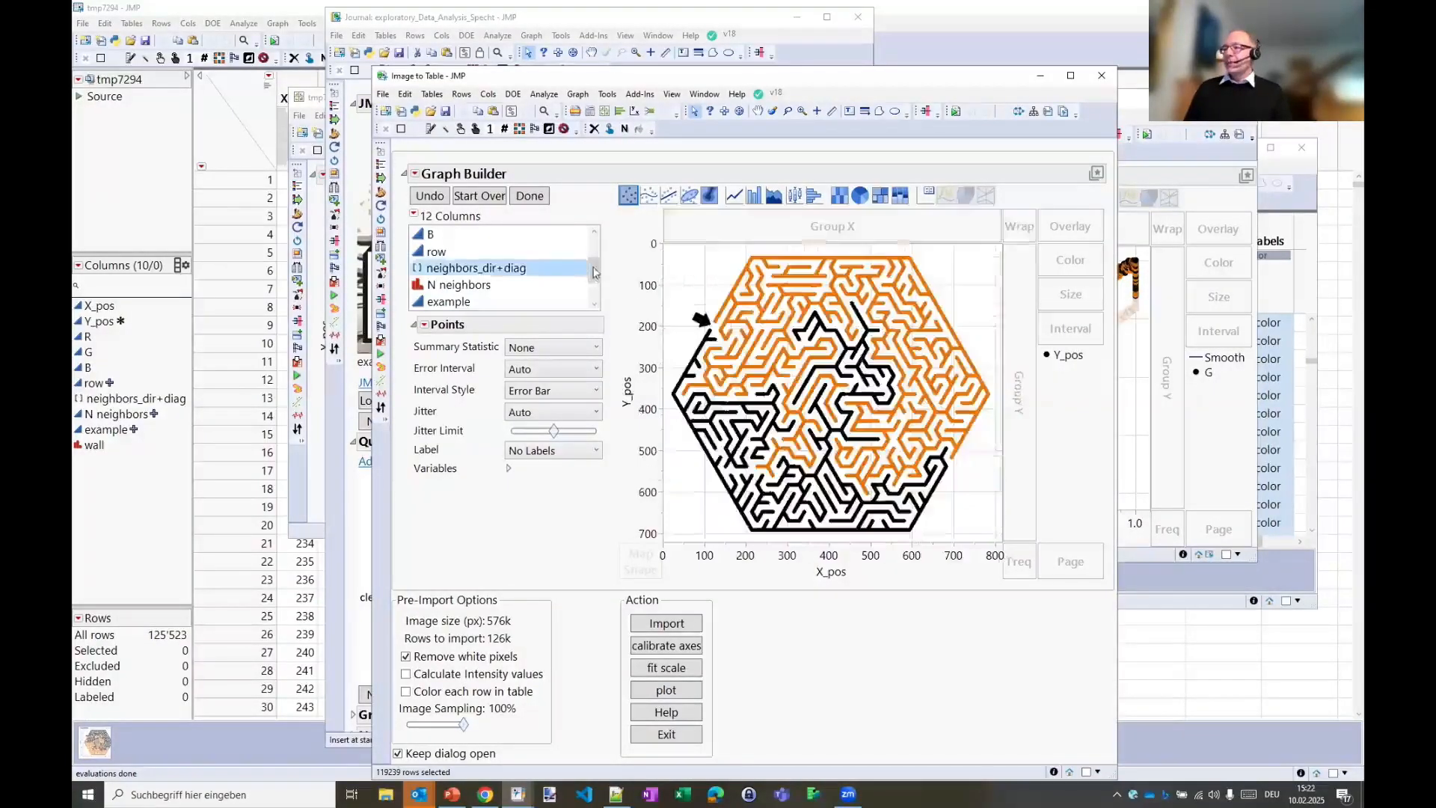
# Step: Wrap the maze graph by the myLabels column
pyautogui.moveTo(595, 271); pyautogui.dragTo(596, 291)
pyautogui.click(454, 304)
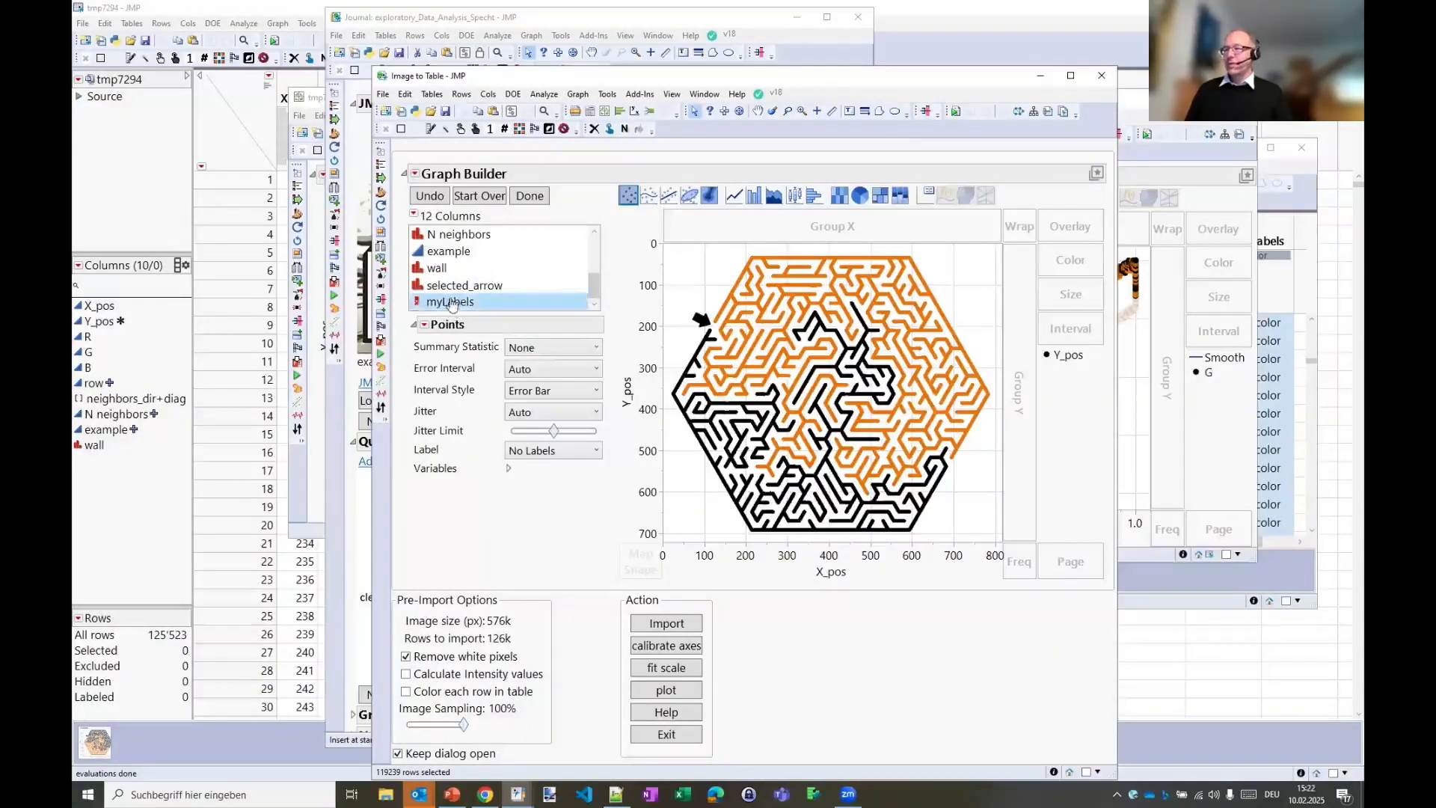
pyautogui.moveTo(455, 305); pyautogui.dragTo(1021, 225)
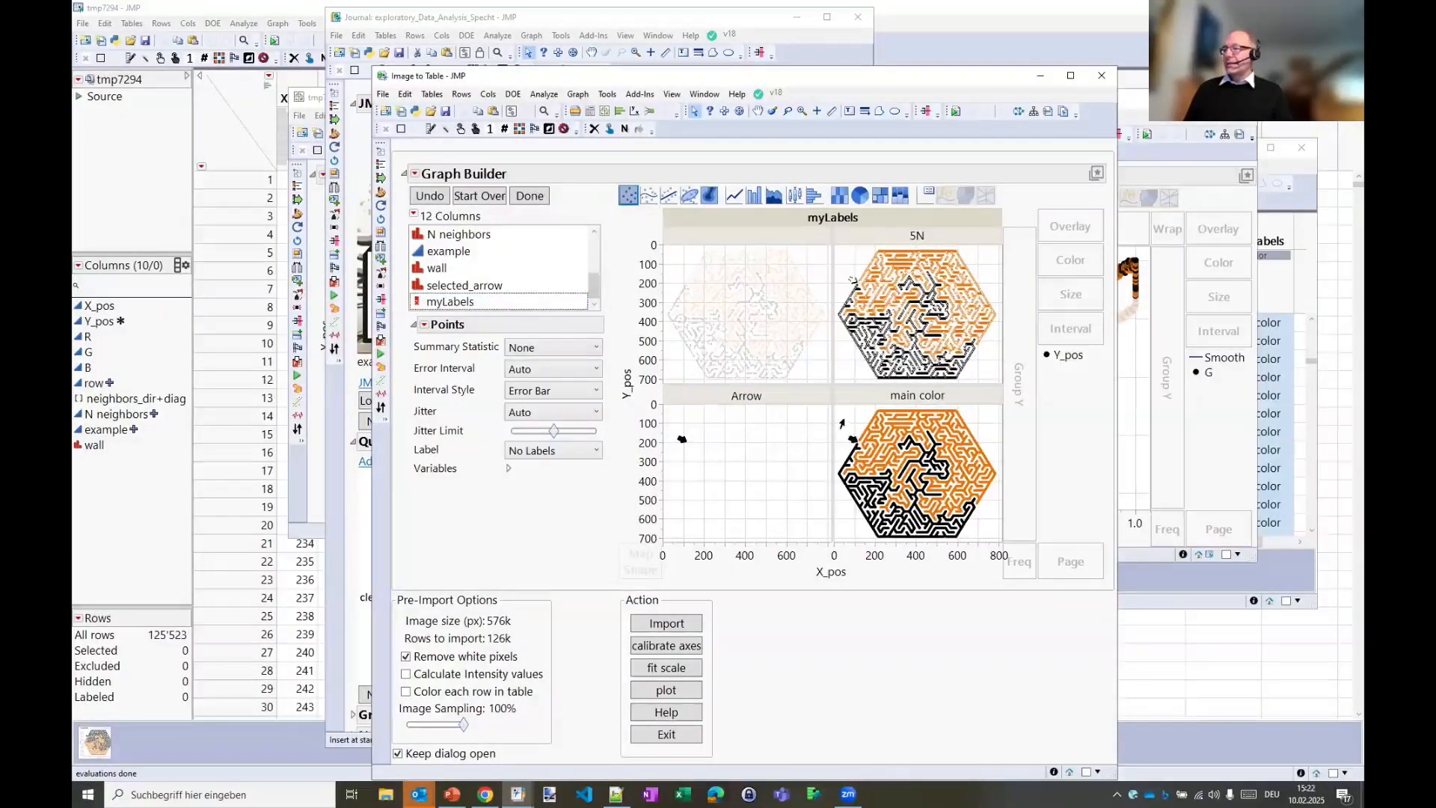
# Step: Select the pixels around the arrow in the main color panel and add a dynamic "selected" column
pyautogui.moveTo(840, 415); pyautogui.dragTo(885, 458)
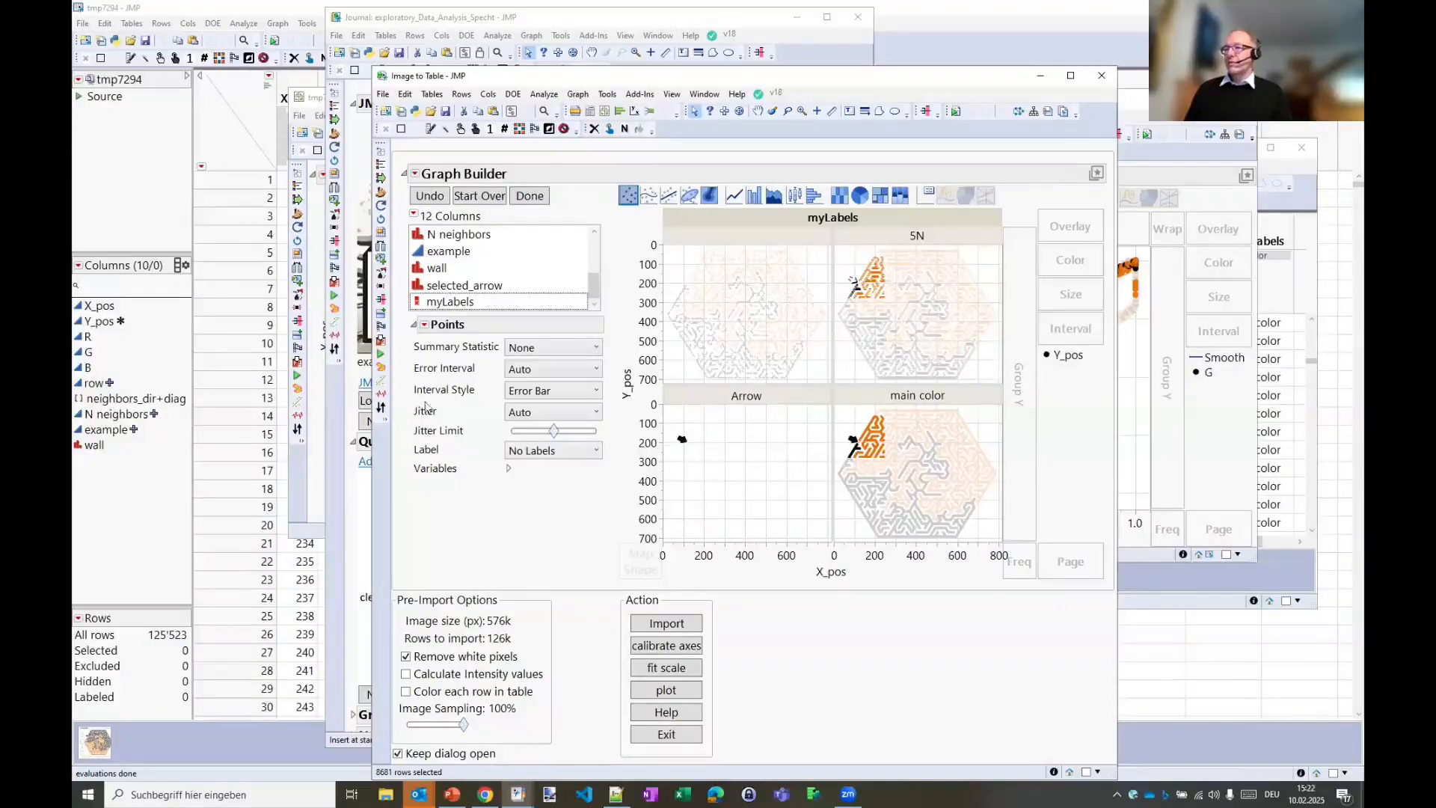
pyautogui.click(462, 265)
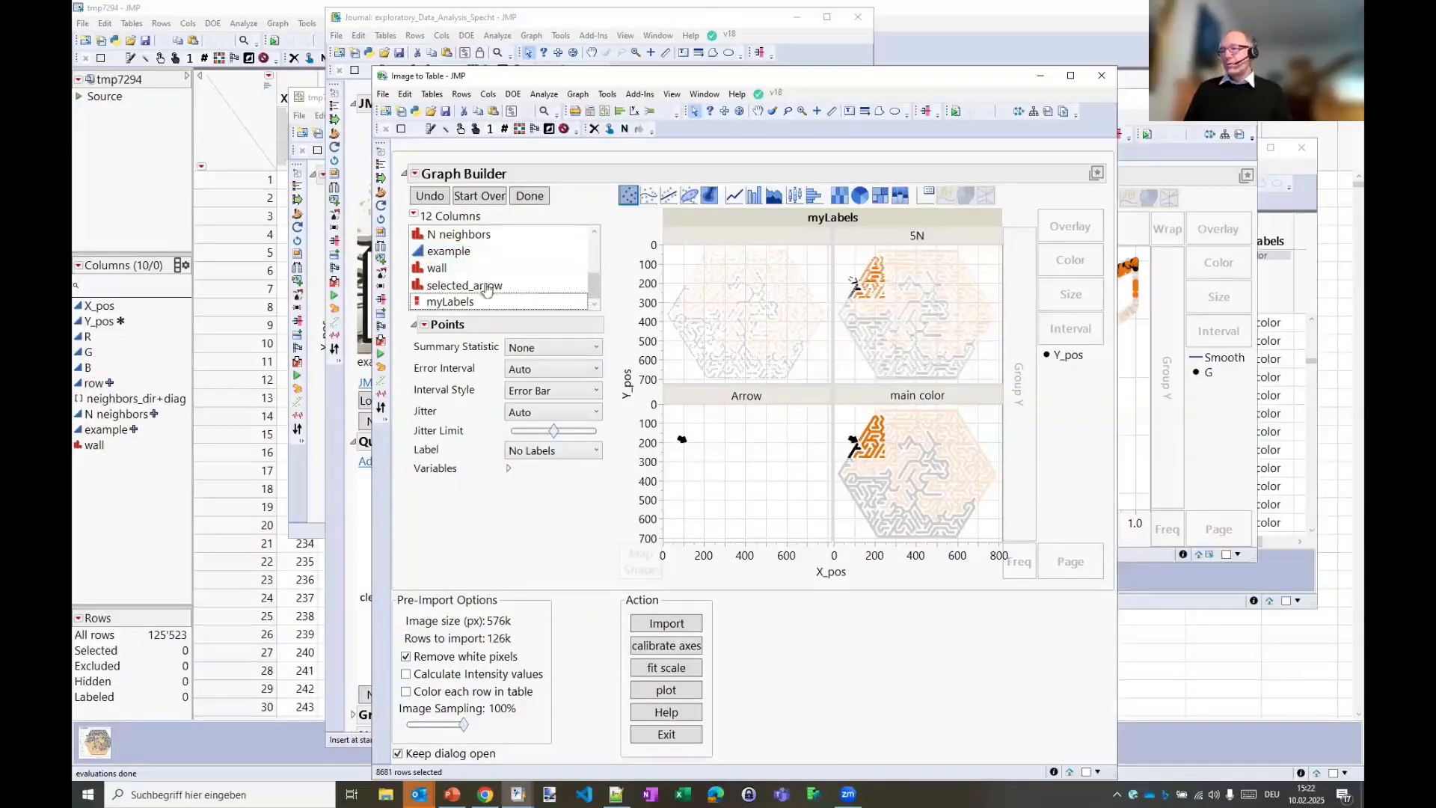
pyautogui.click(458, 253)
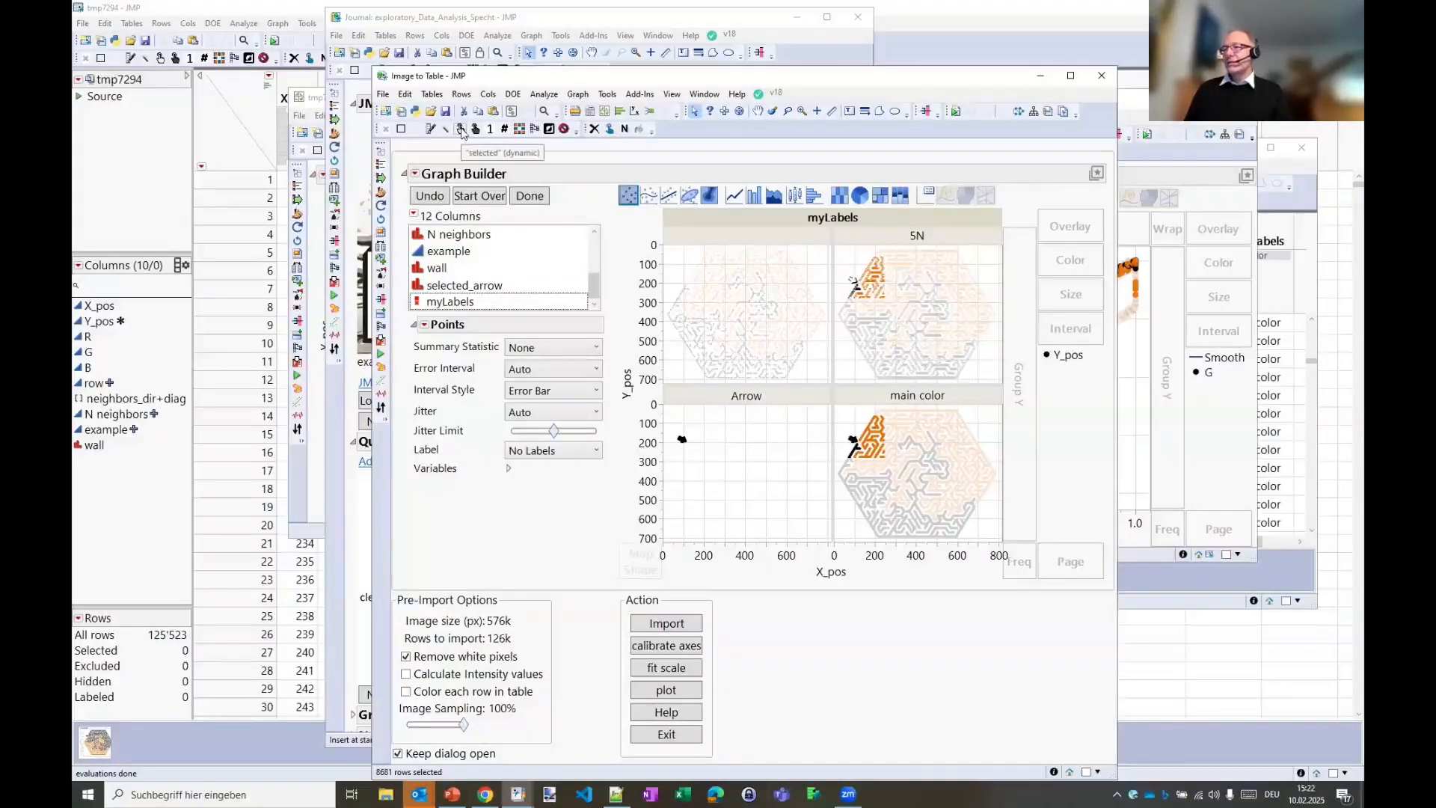
pyautogui.click(462, 132)
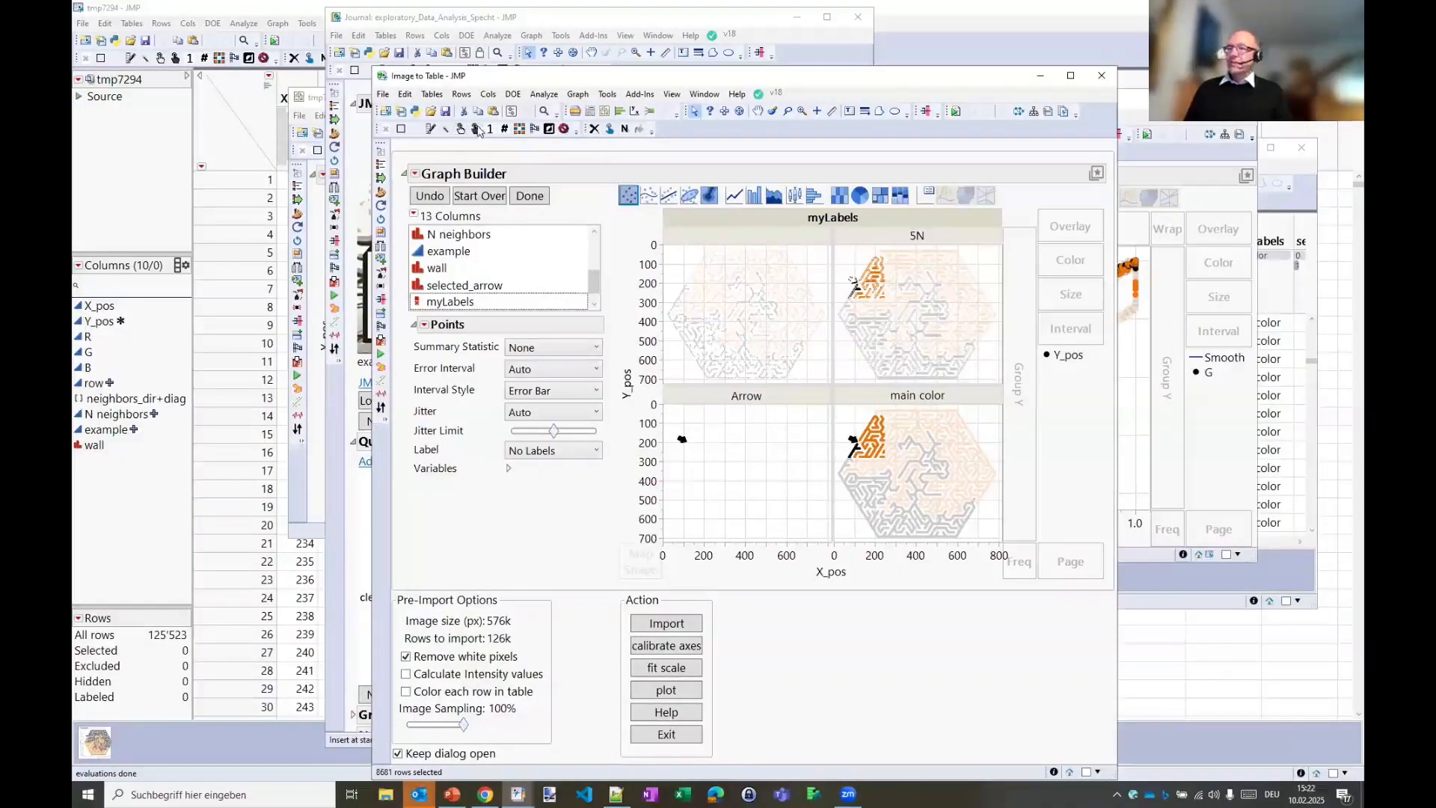
# Step: Select rows 21790–21793 and 21792–21797 in turn in tmp4199 and check how the selected column responds
pyautogui.click(1282, 210)
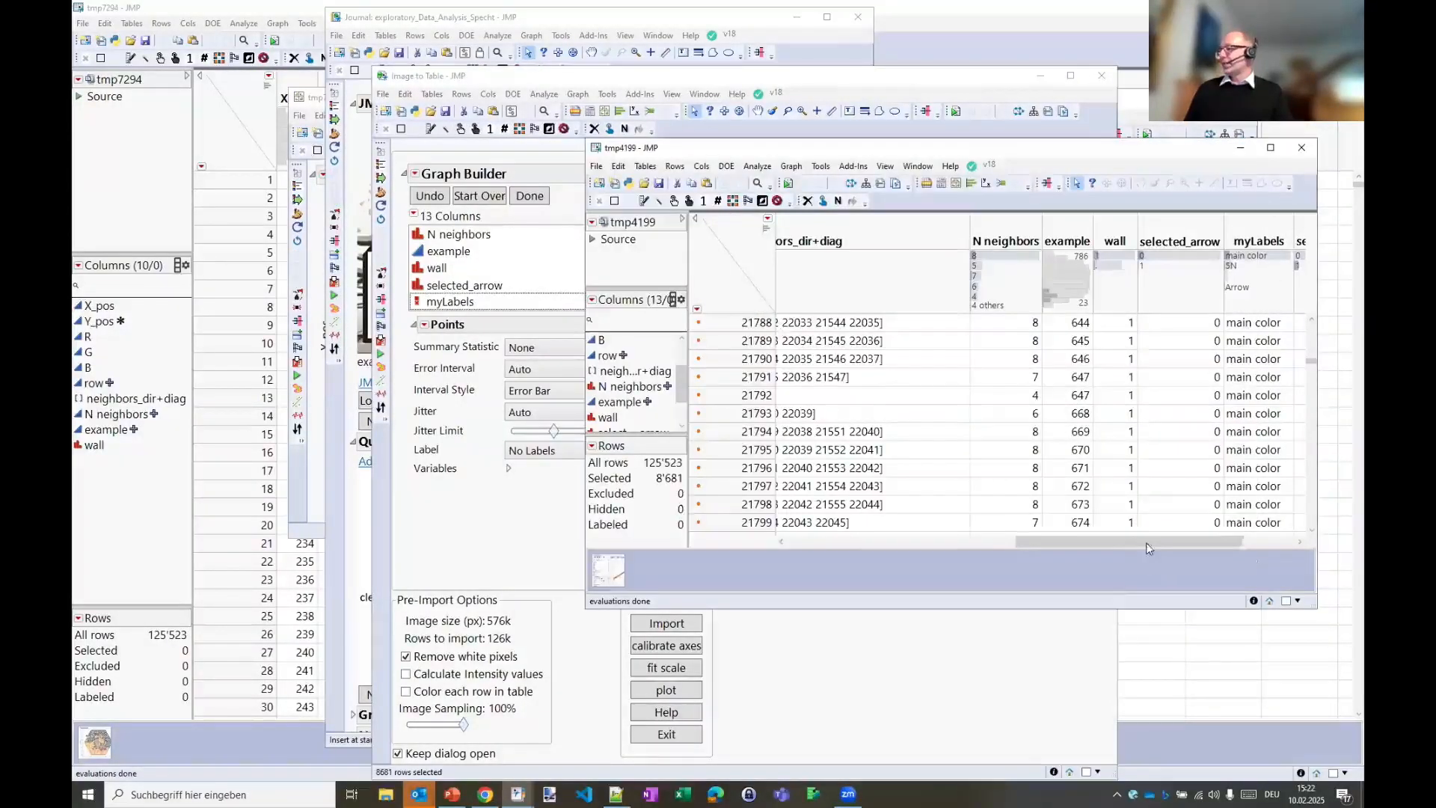
pyautogui.moveTo(1123, 542); pyautogui.dragTo(1137, 542)
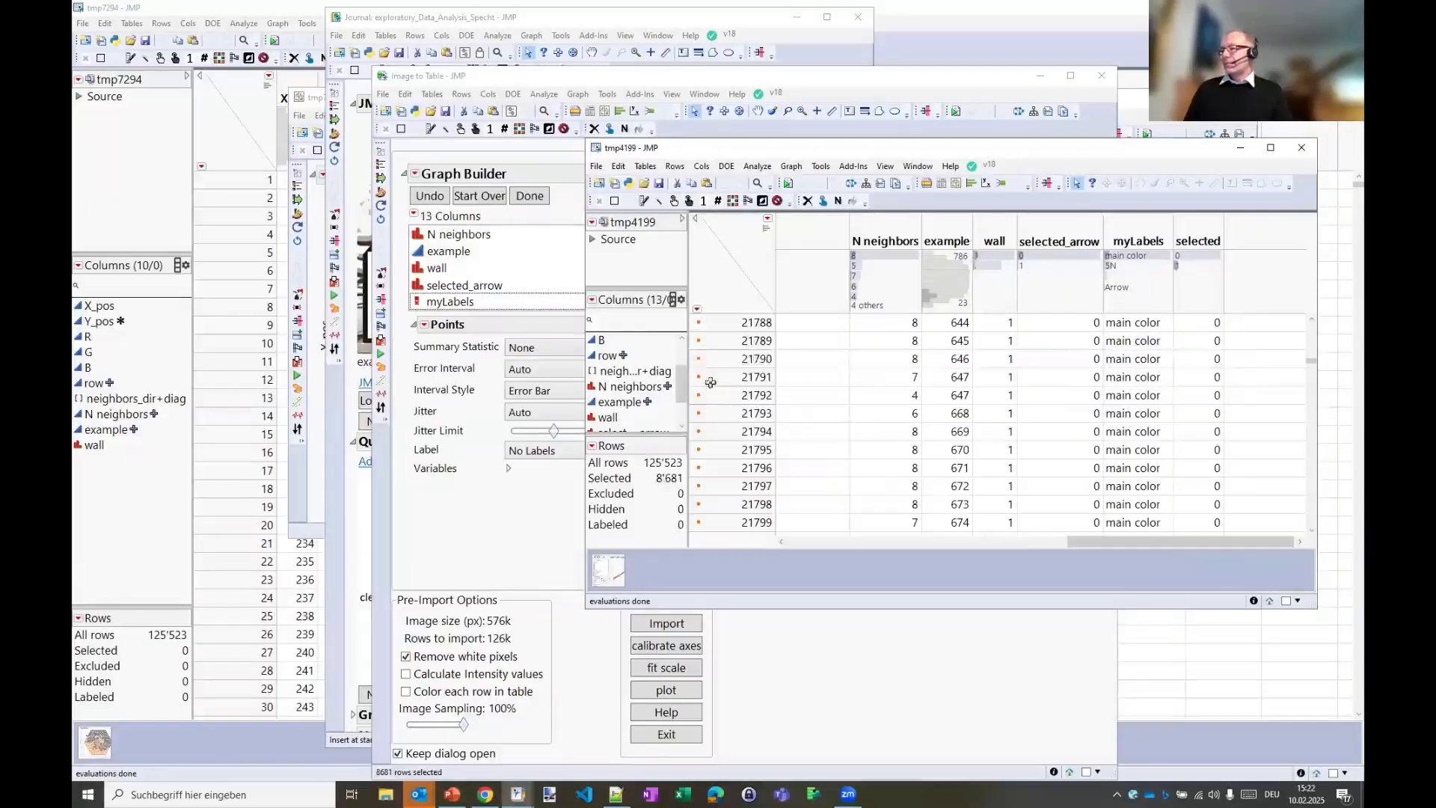
pyautogui.moveTo(707, 359); pyautogui.dragTo(713, 421)
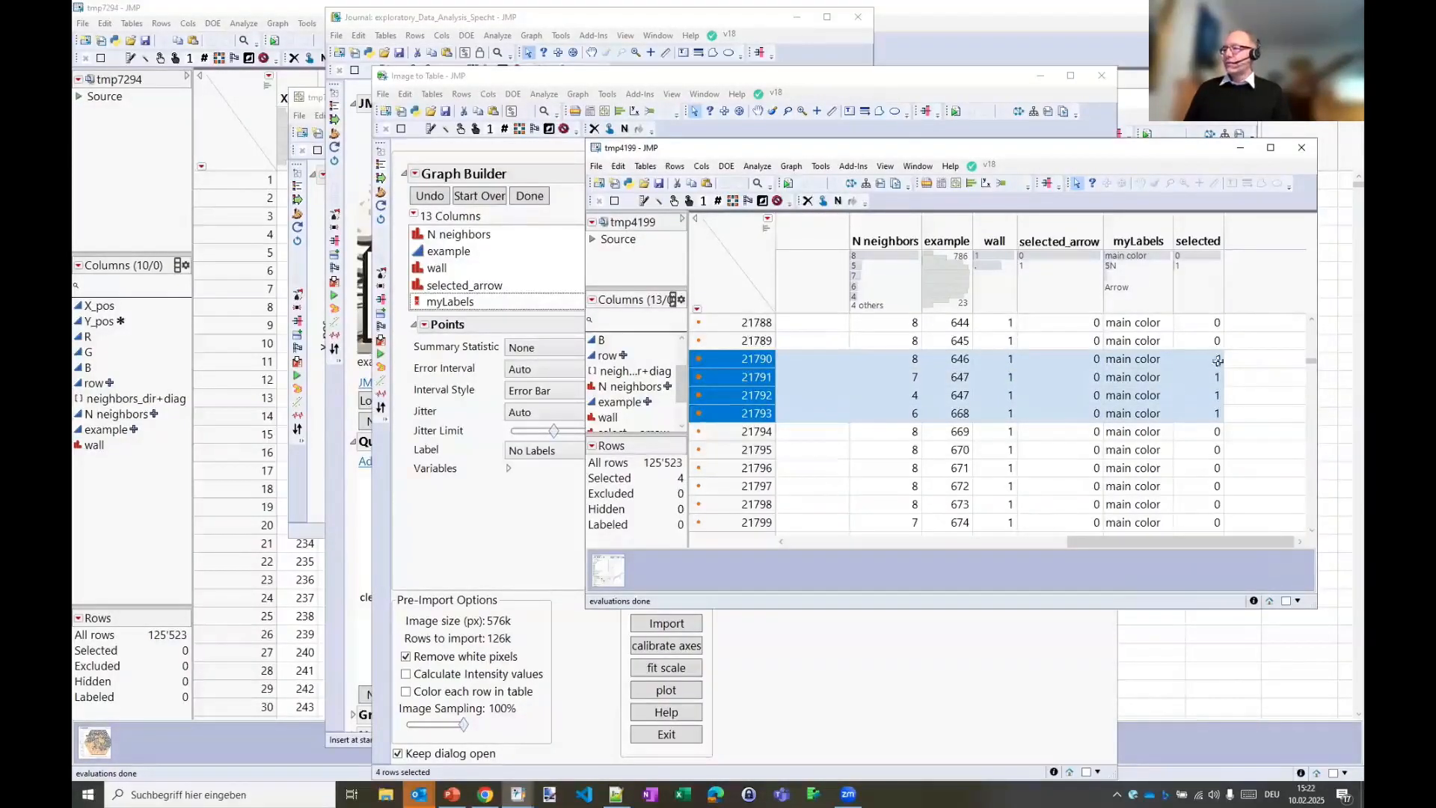
pyautogui.moveTo(713, 395); pyautogui.dragTo(711, 486)
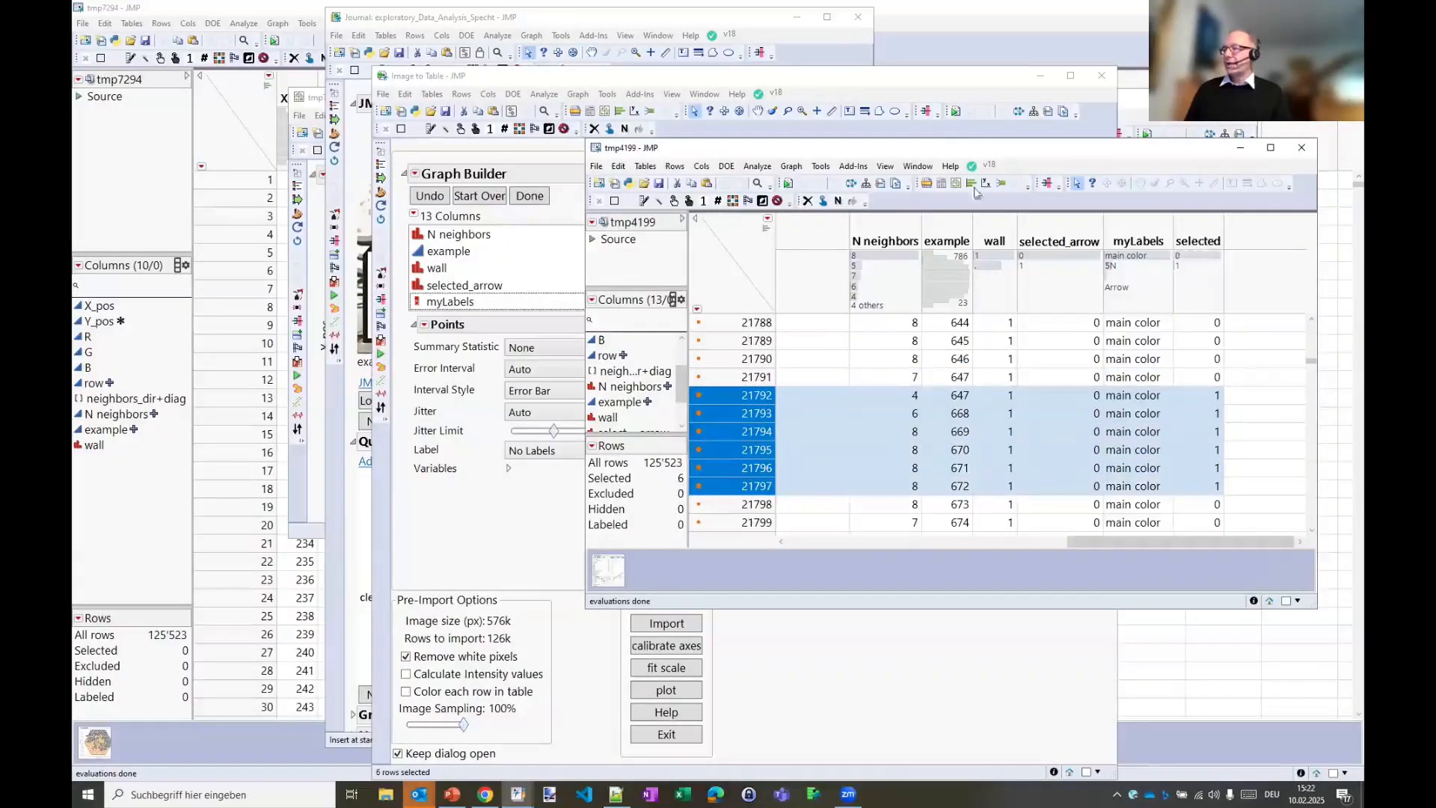
# Step: Color the maze graph by the selected column
pyautogui.click(658, 84)
pyautogui.click(449, 300)
pyautogui.scroll(-1, 425, 299)
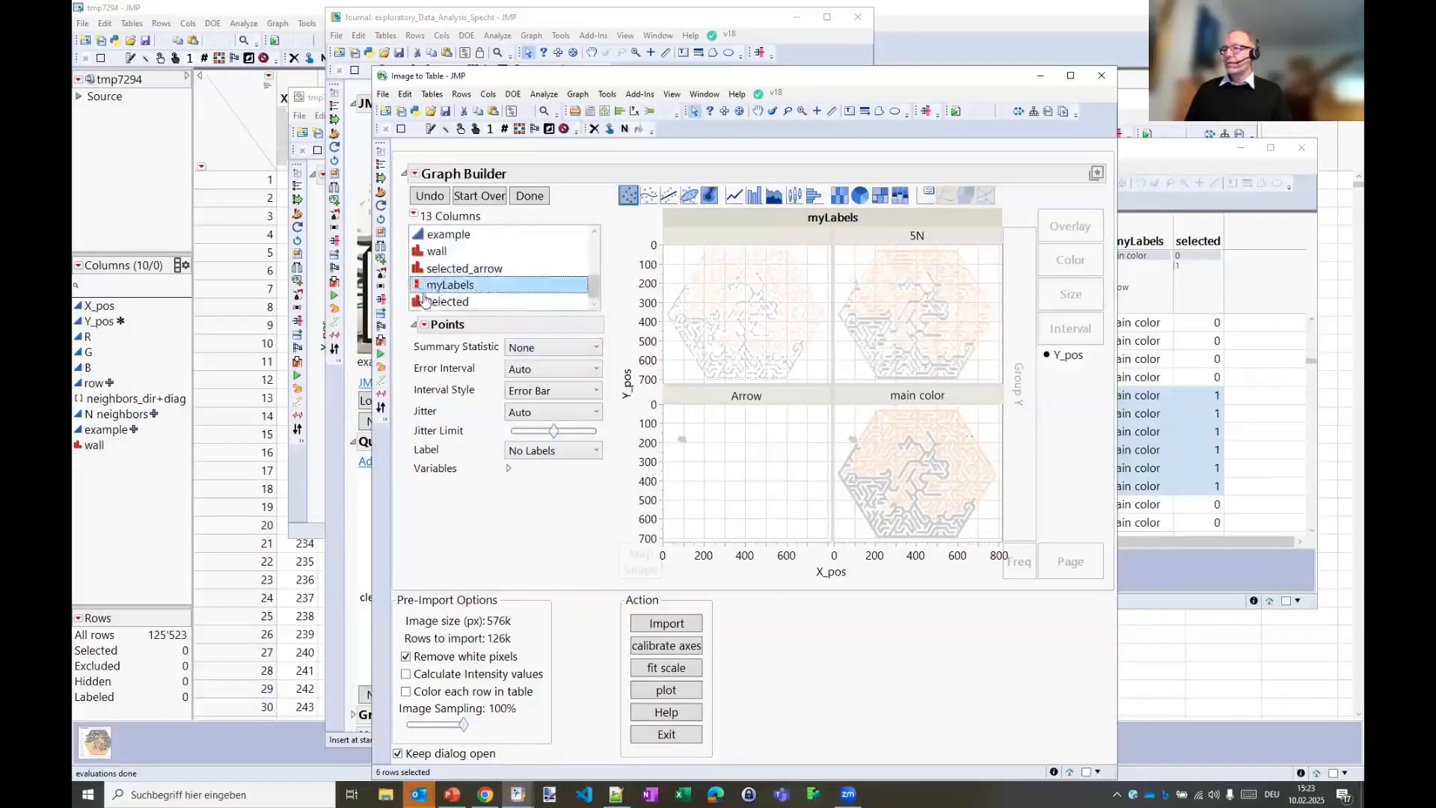
pyautogui.moveTo(425, 300); pyautogui.dragTo(1078, 261)
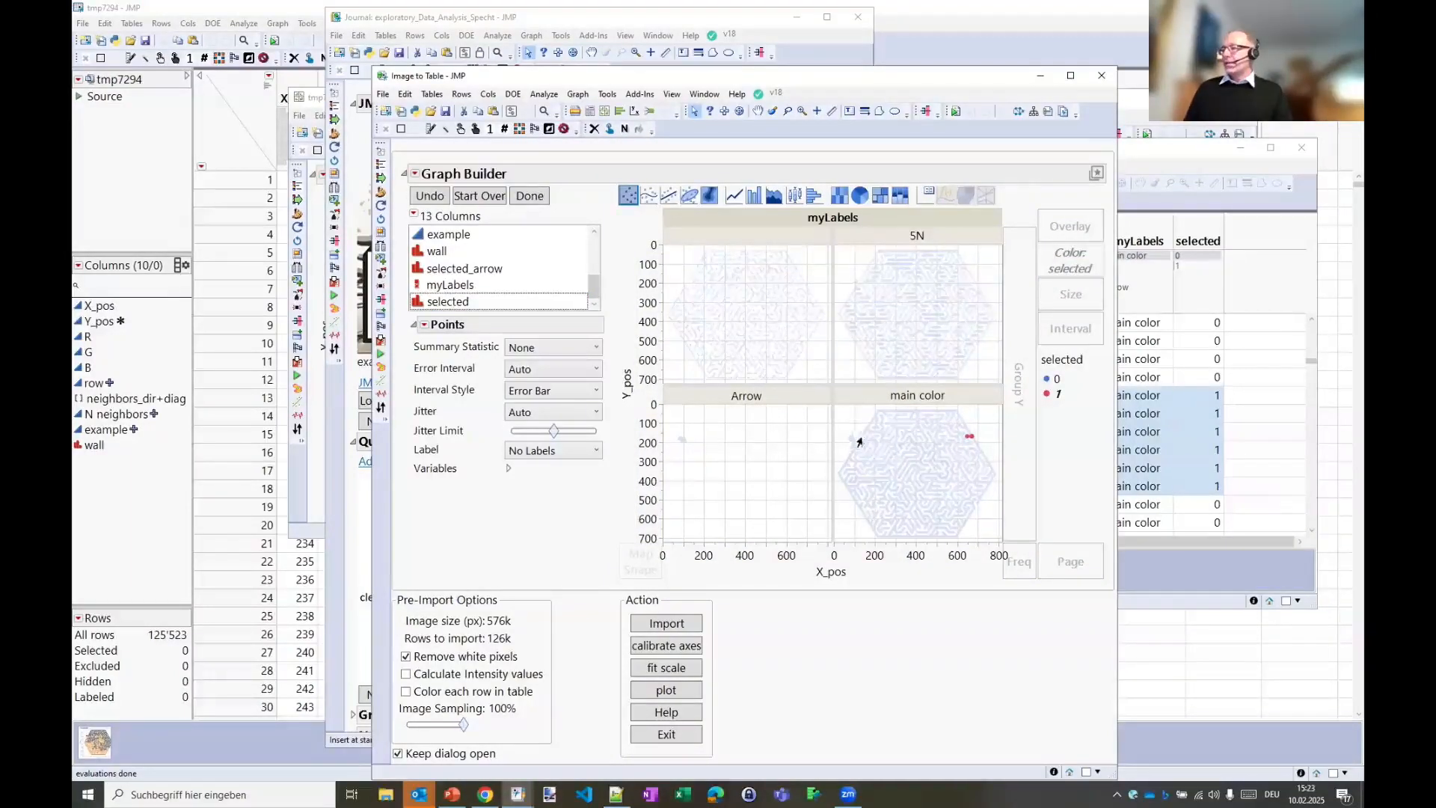
# Step: Select the corner near the arrow, then all pixels in the main color panel, and invert the selection
pyautogui.moveTo(850, 408); pyautogui.dragTo(879, 454)
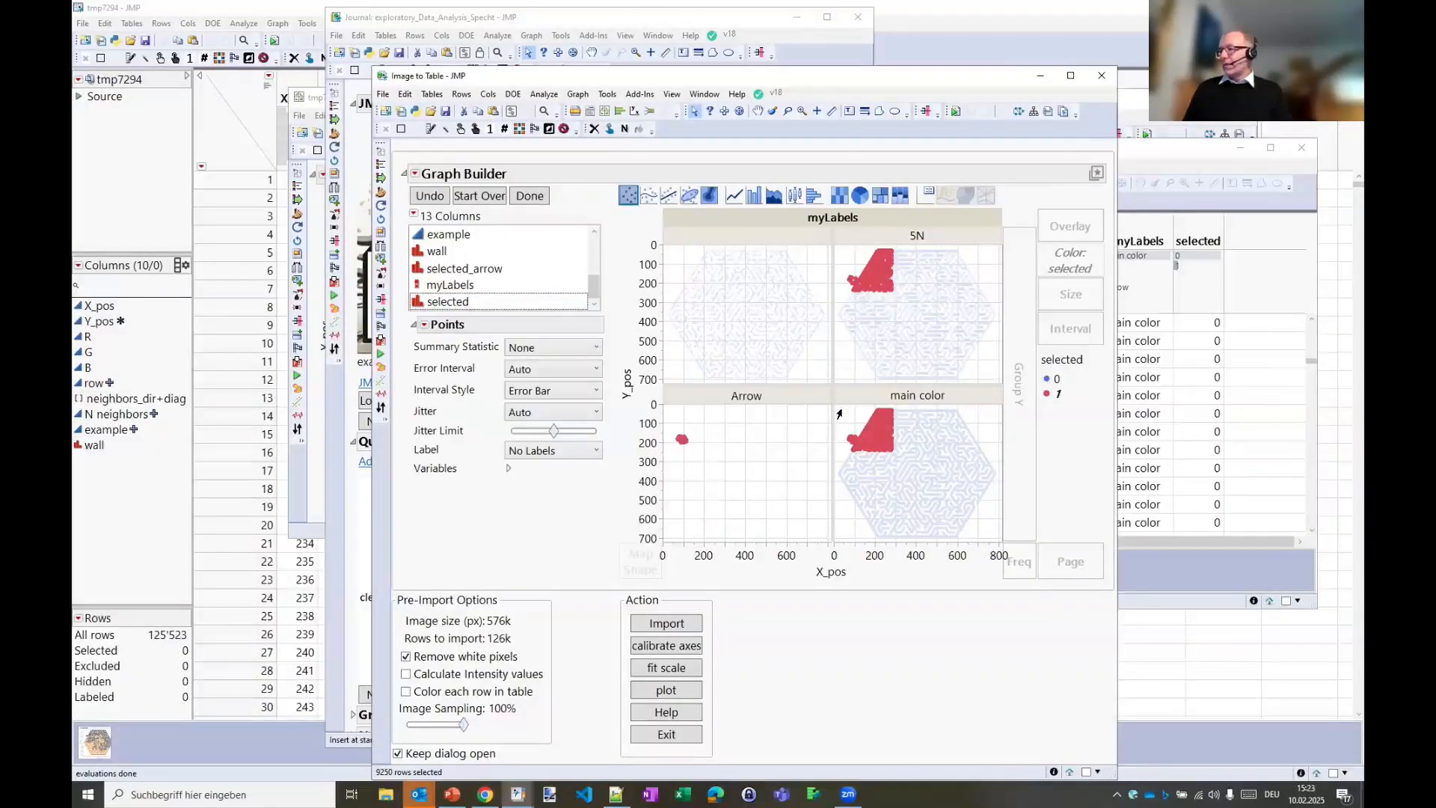
pyautogui.moveTo(834, 411); pyautogui.dragTo(1009, 542)
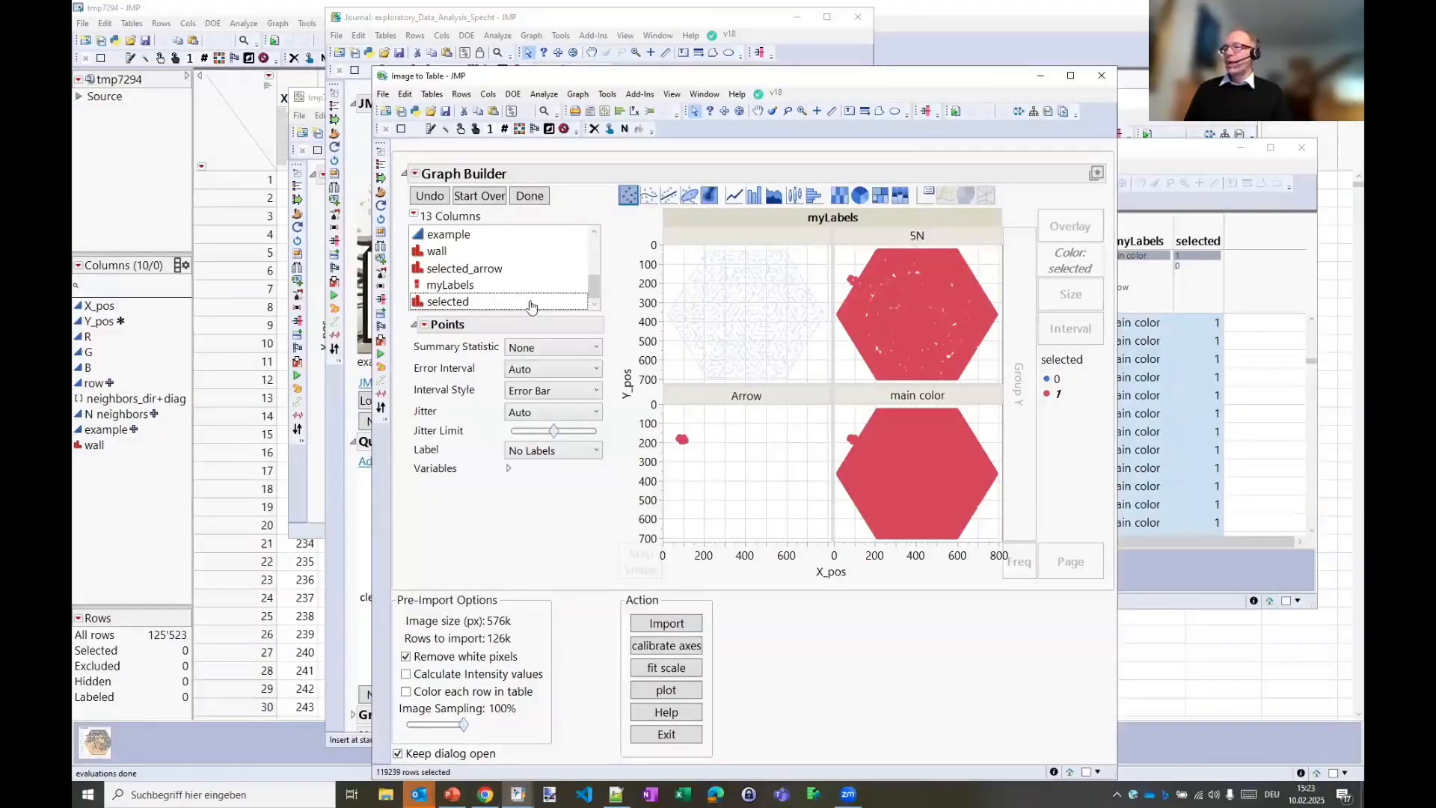
pyautogui.click(551, 130)
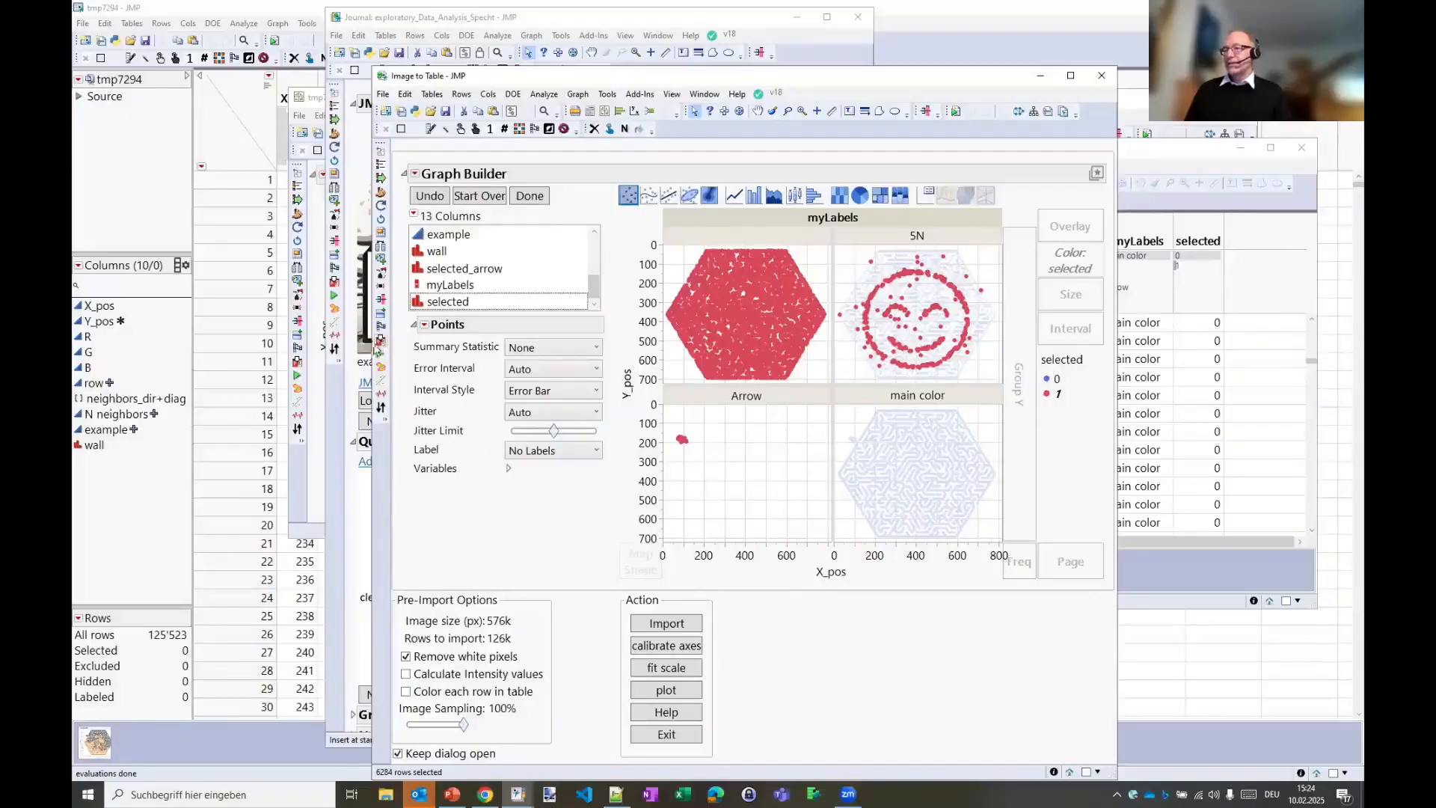
# Step: Export the myLabels maze graph to a PowerPoint slide and switch to the presentation
pyautogui.click(381, 340)
pyautogui.click(452, 793)
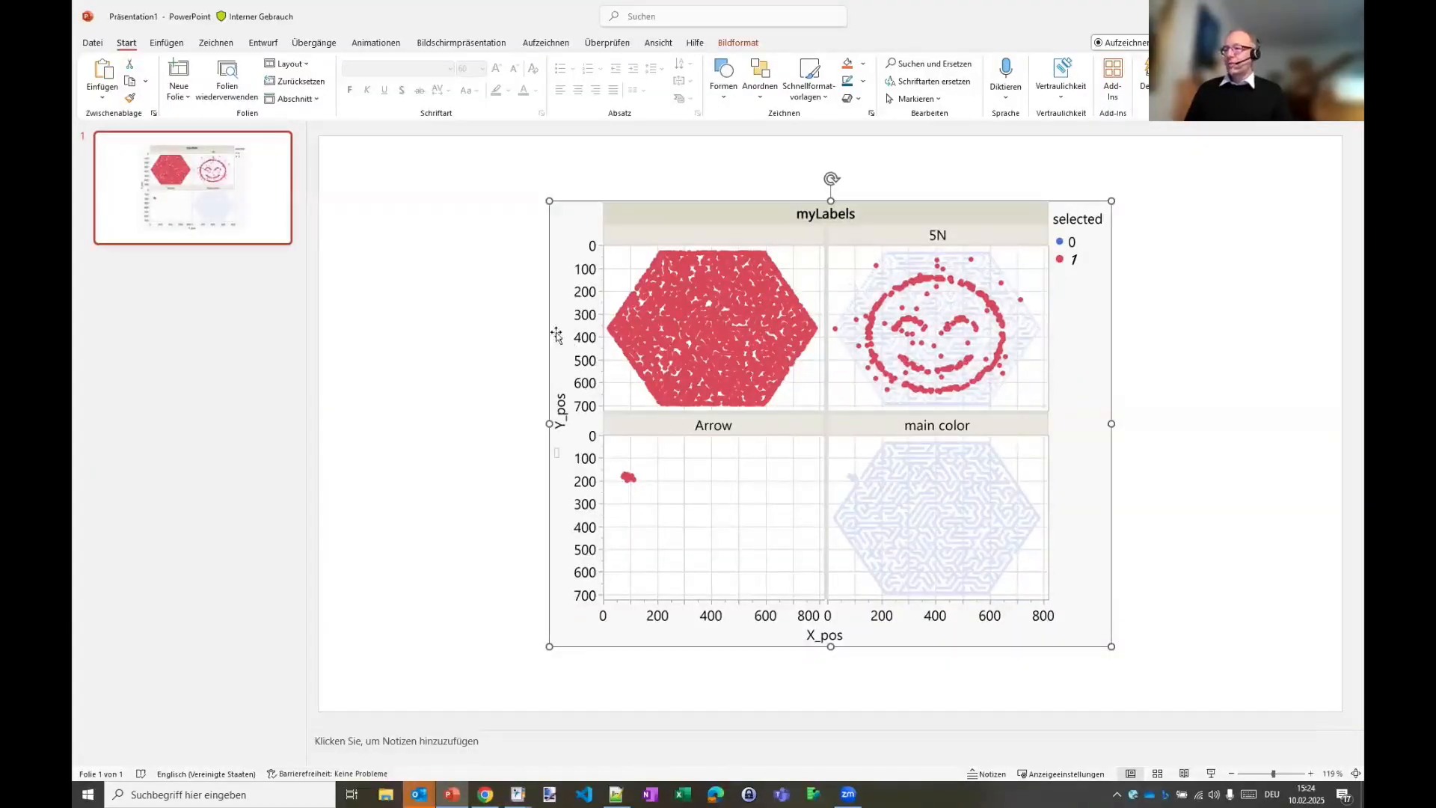
pyautogui.click(448, 322)
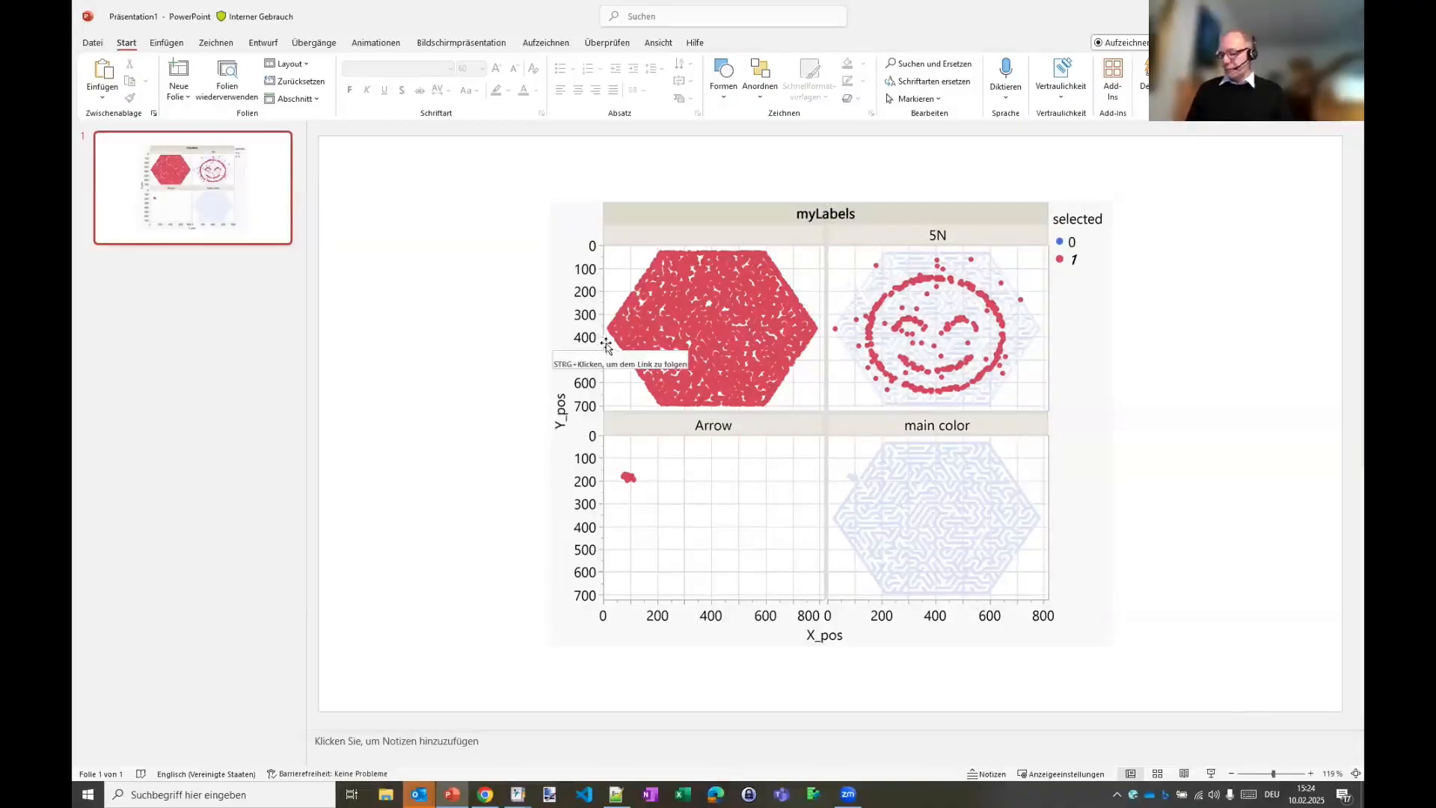
# Step: Open the linked tmp4199 data table from the graph picture on the slide, accepting the security prompts
pyautogui.doubleClick(690, 319)
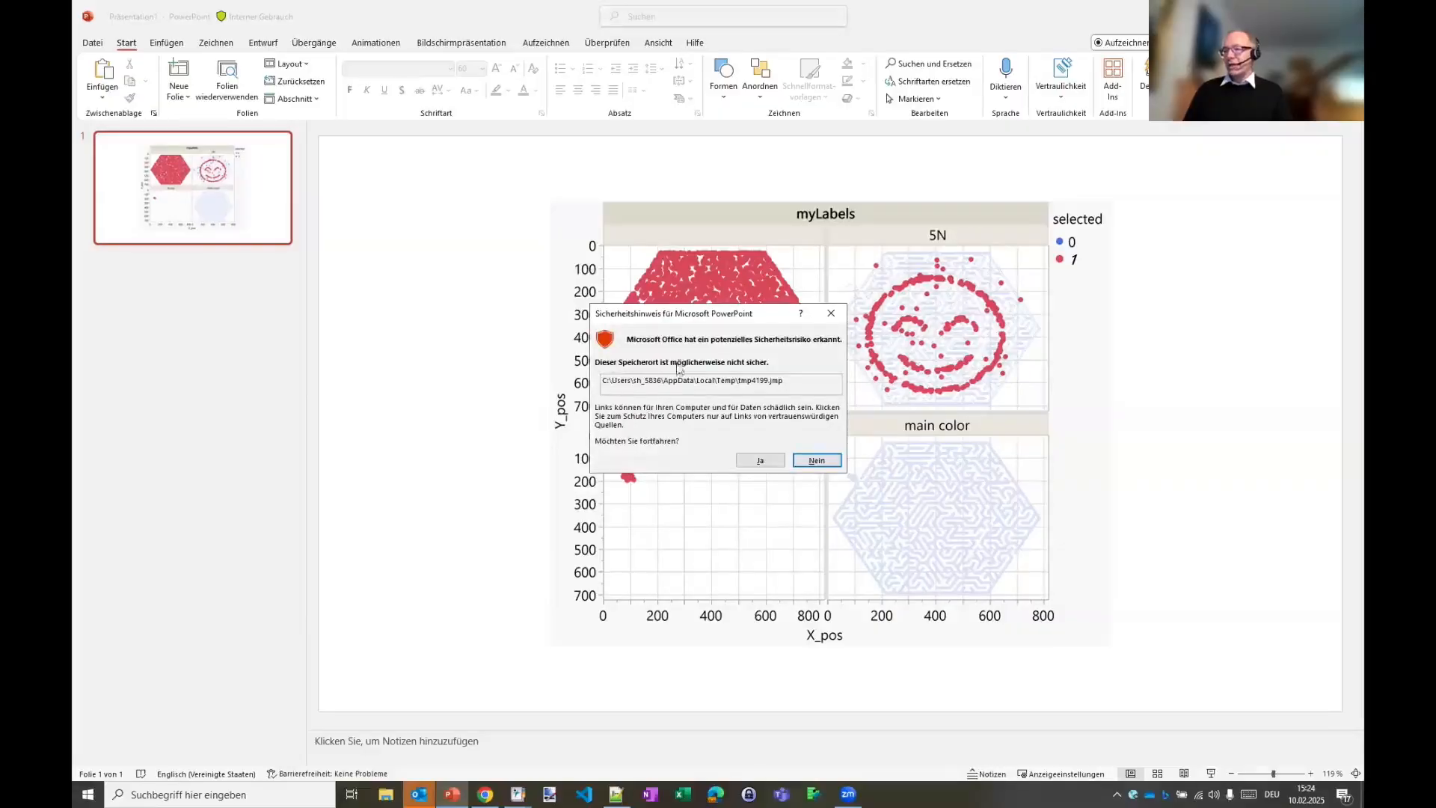
pyautogui.click(762, 462)
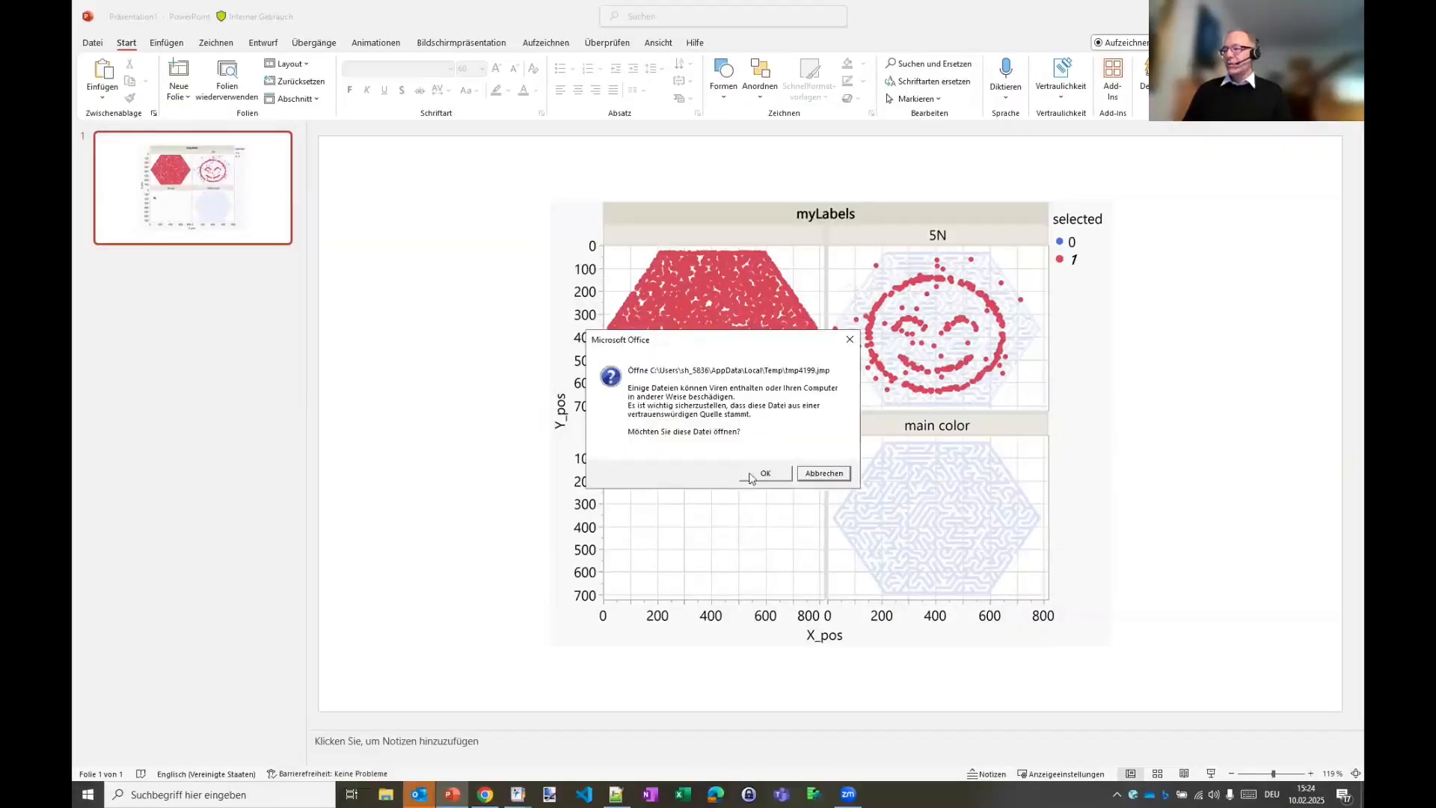
pyautogui.click(752, 476)
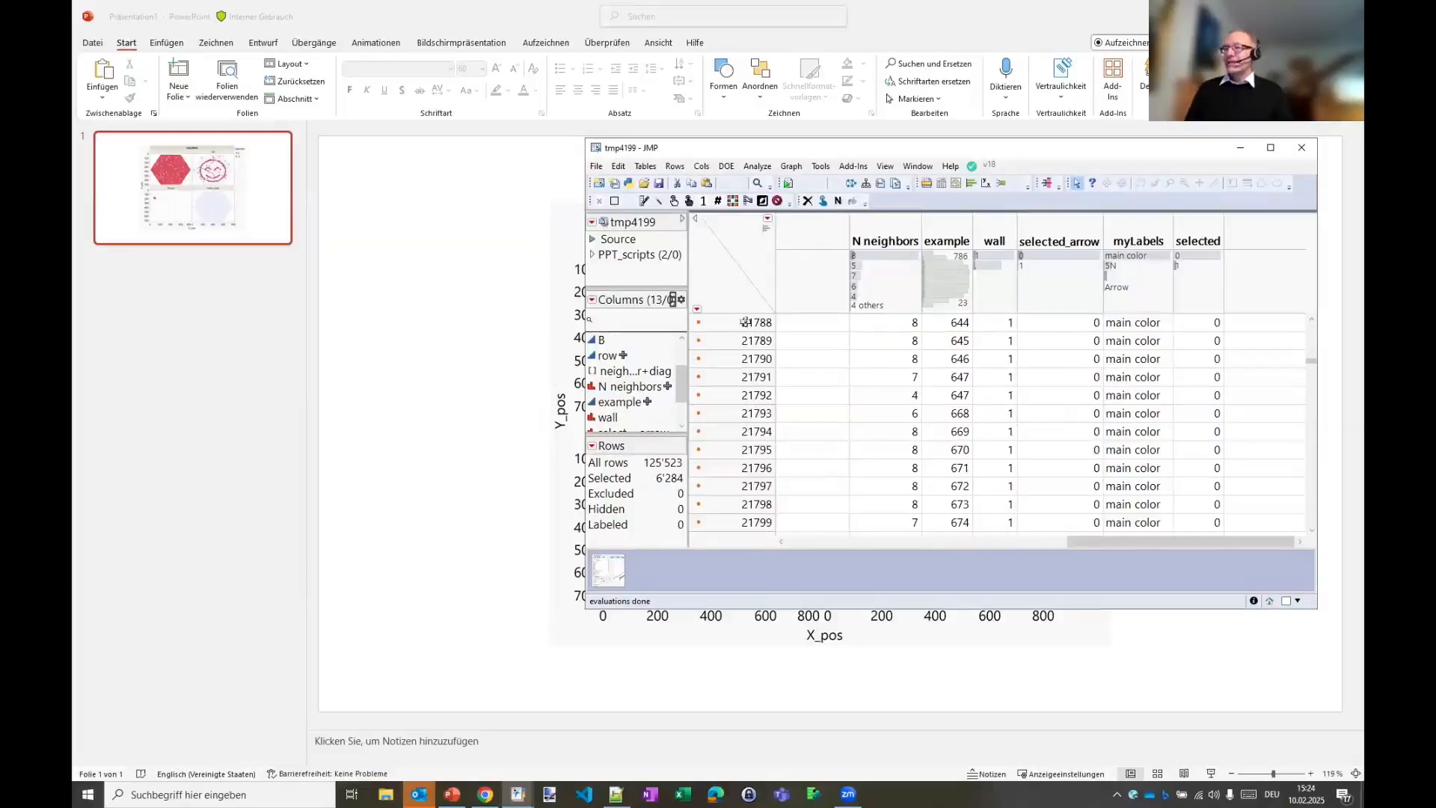
# Step: Expand the PPT_scripts group in tmp4199 and run the saved graph script ending in pos_1 to recreate the graph
pyautogui.click(592, 254)
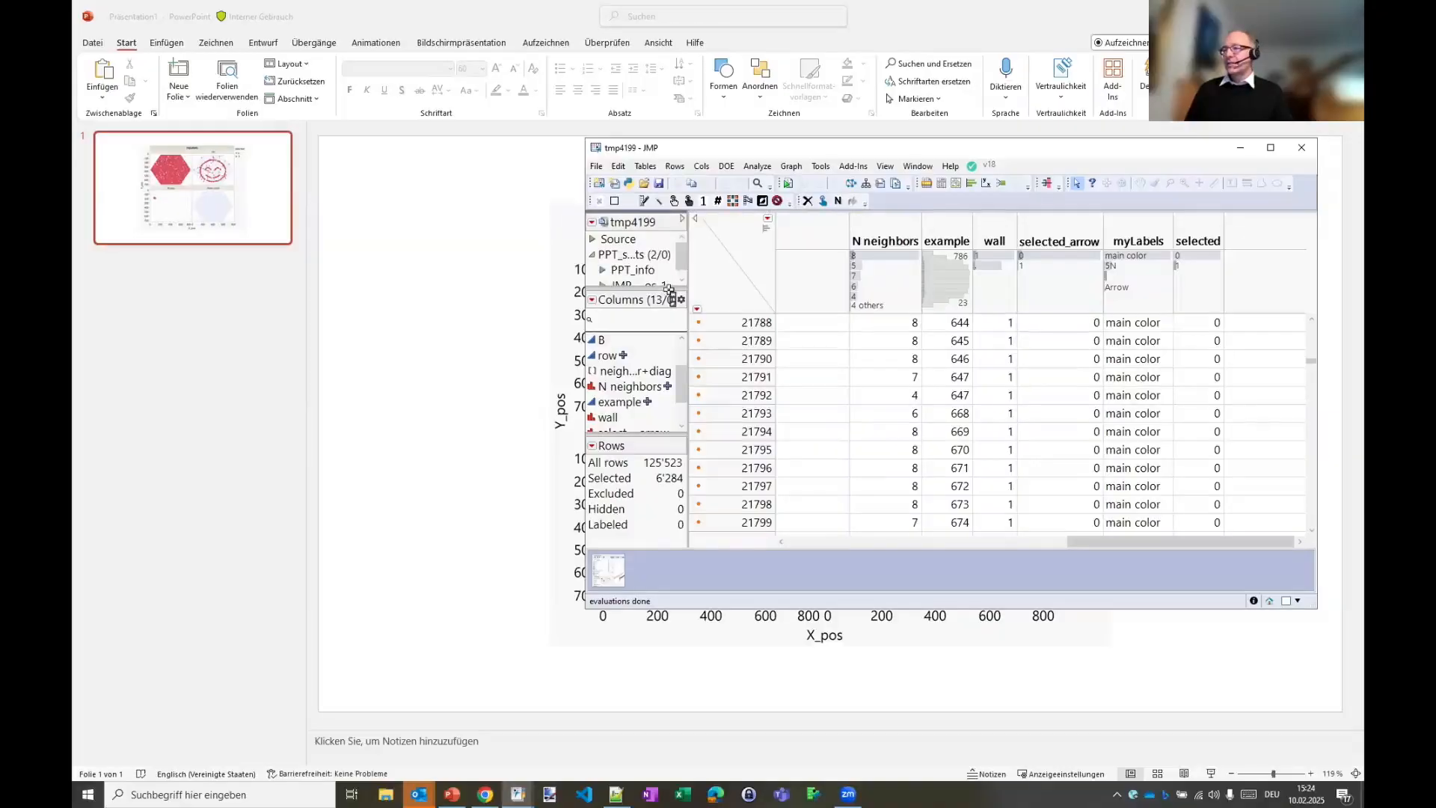
pyautogui.moveTo(668, 286); pyautogui.dragTo(668, 367)
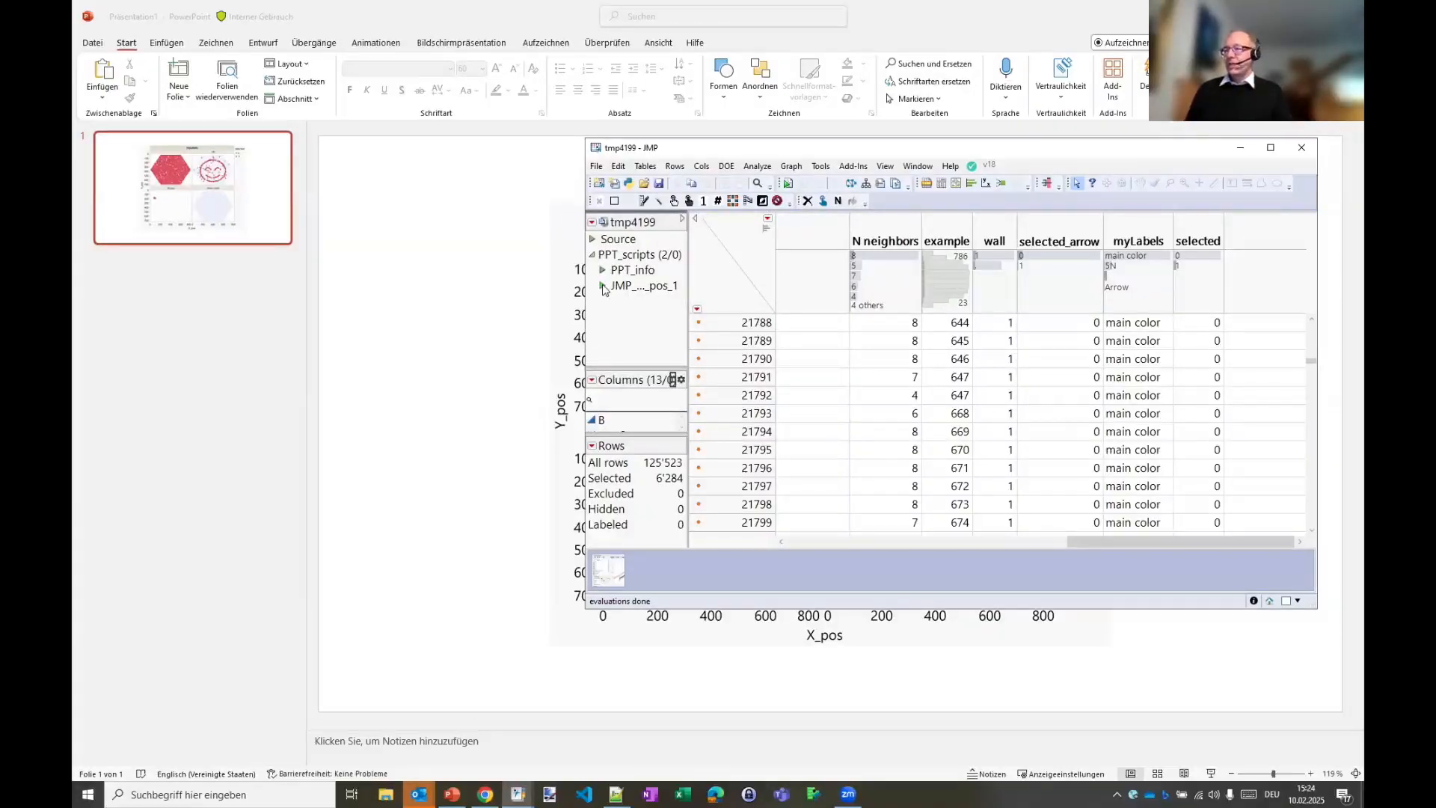
pyautogui.click(603, 287)
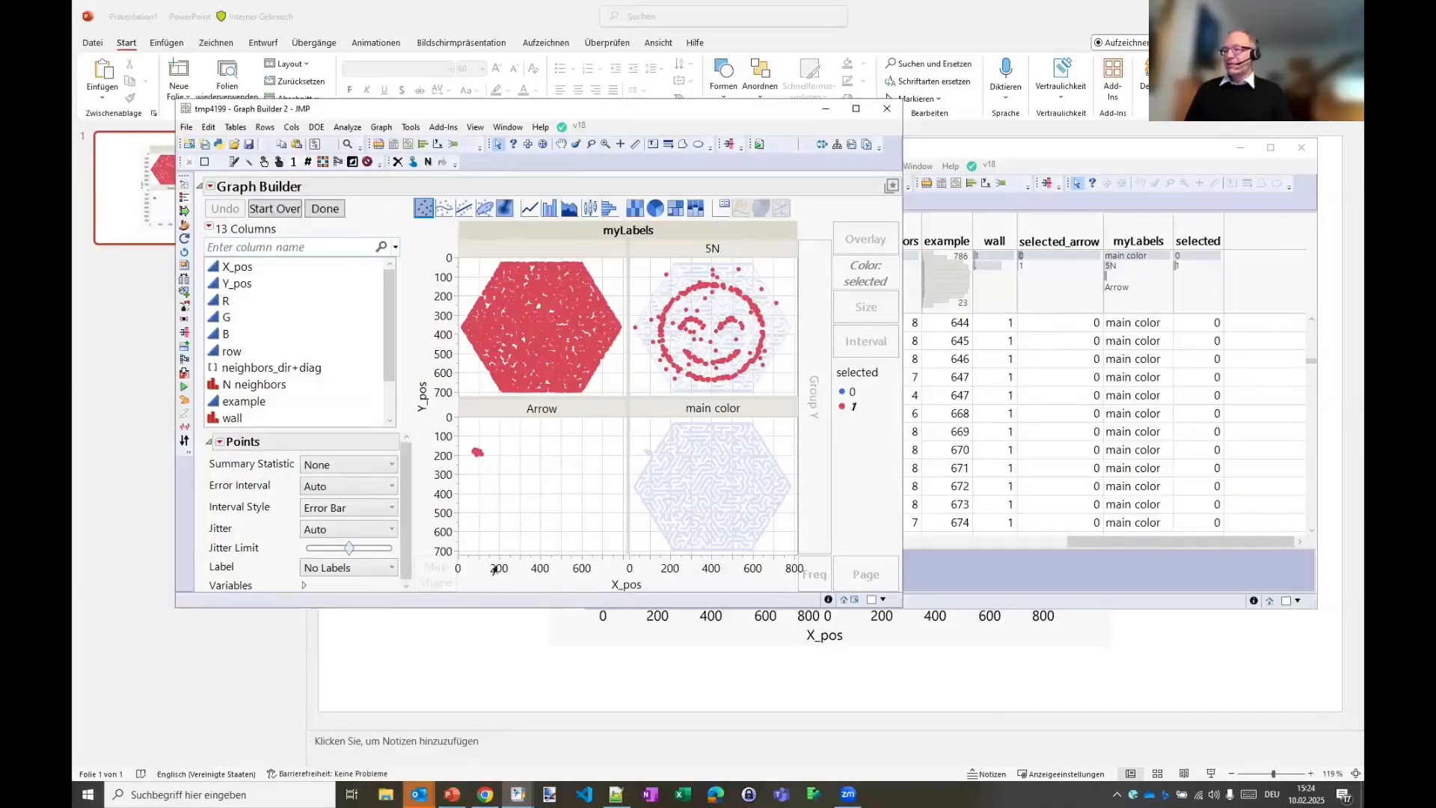
# Step: Return to the exploratory data analysis journal in JMP and bring its Graph Builder Toolbar section into view
pyautogui.click(451, 671)
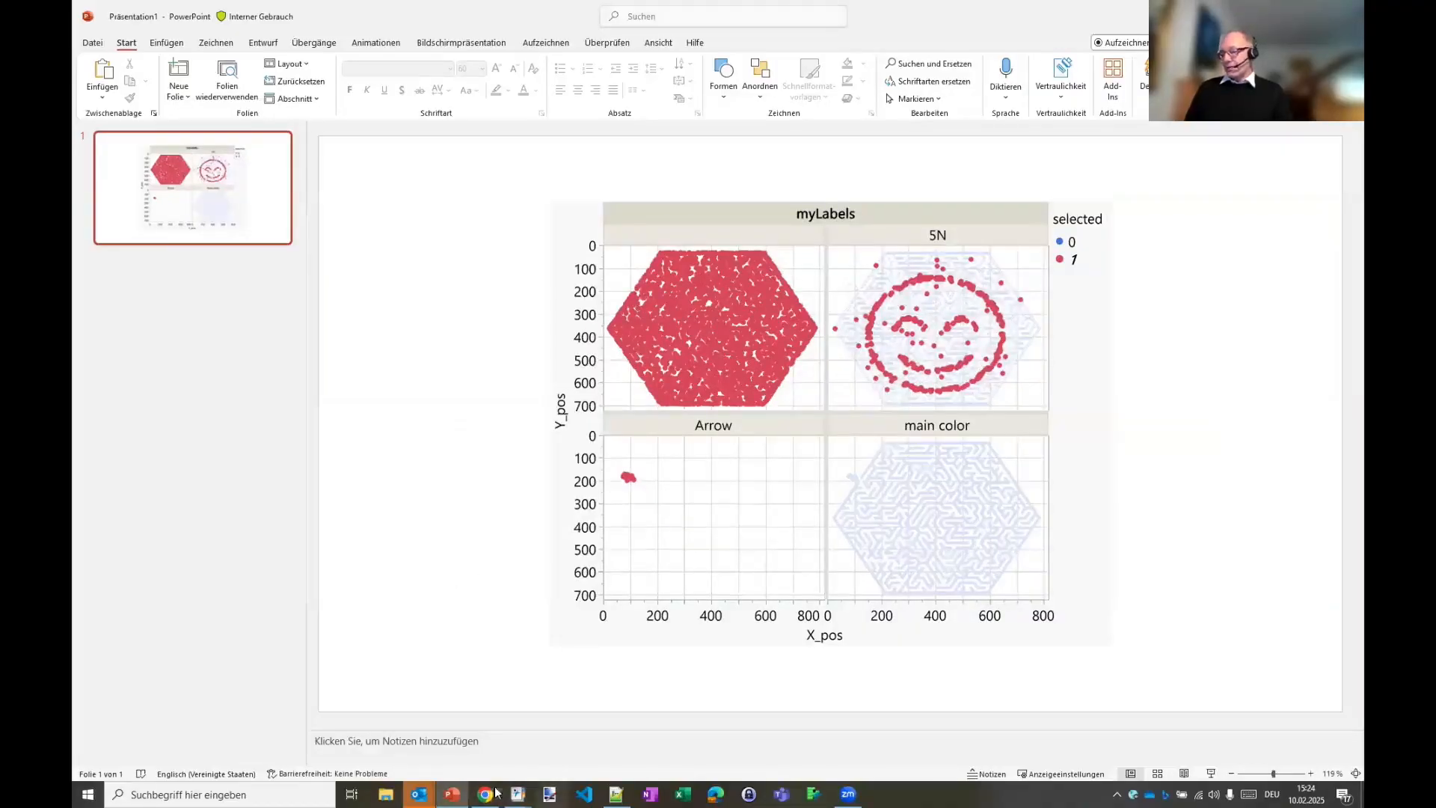
pyautogui.click(517, 795)
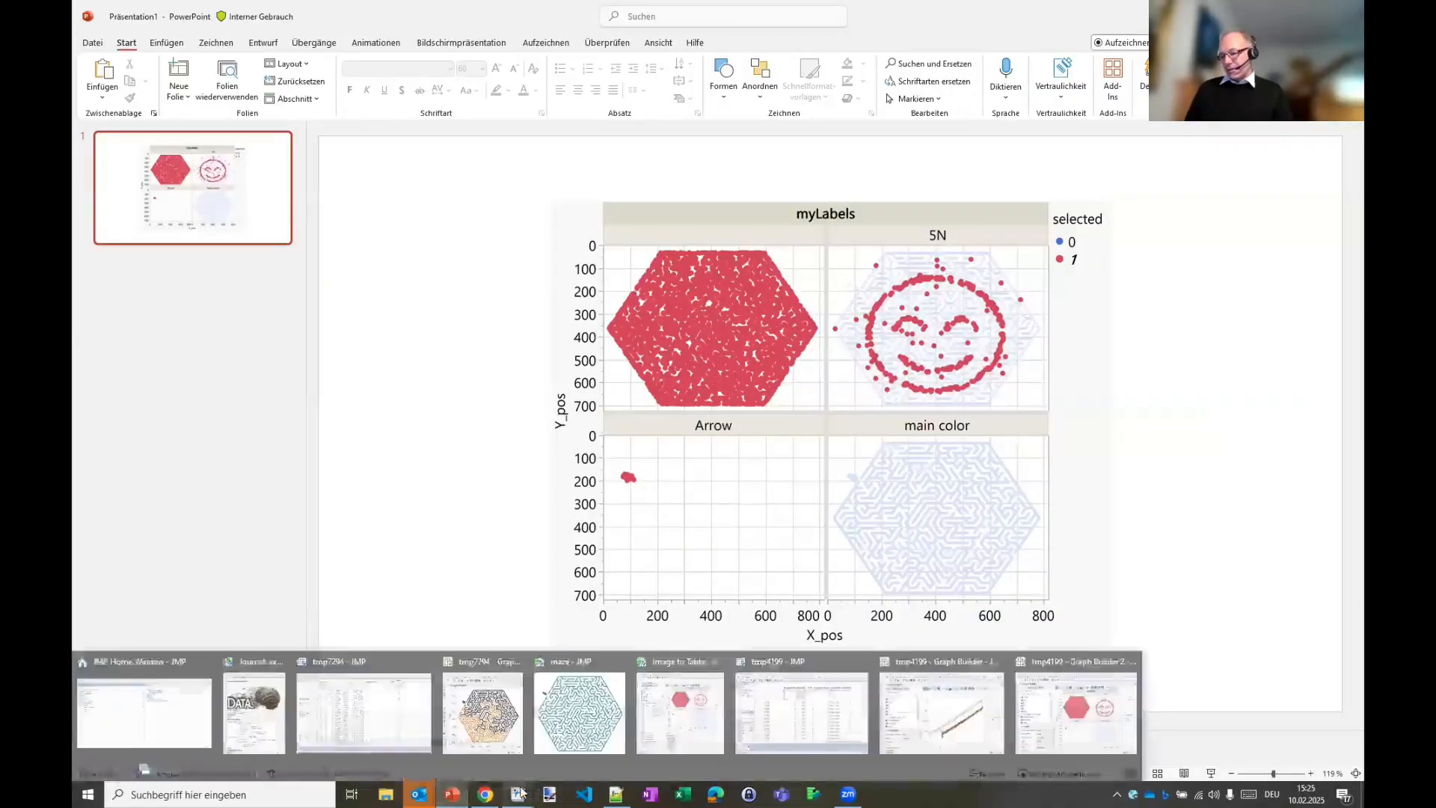
pyautogui.click(255, 707)
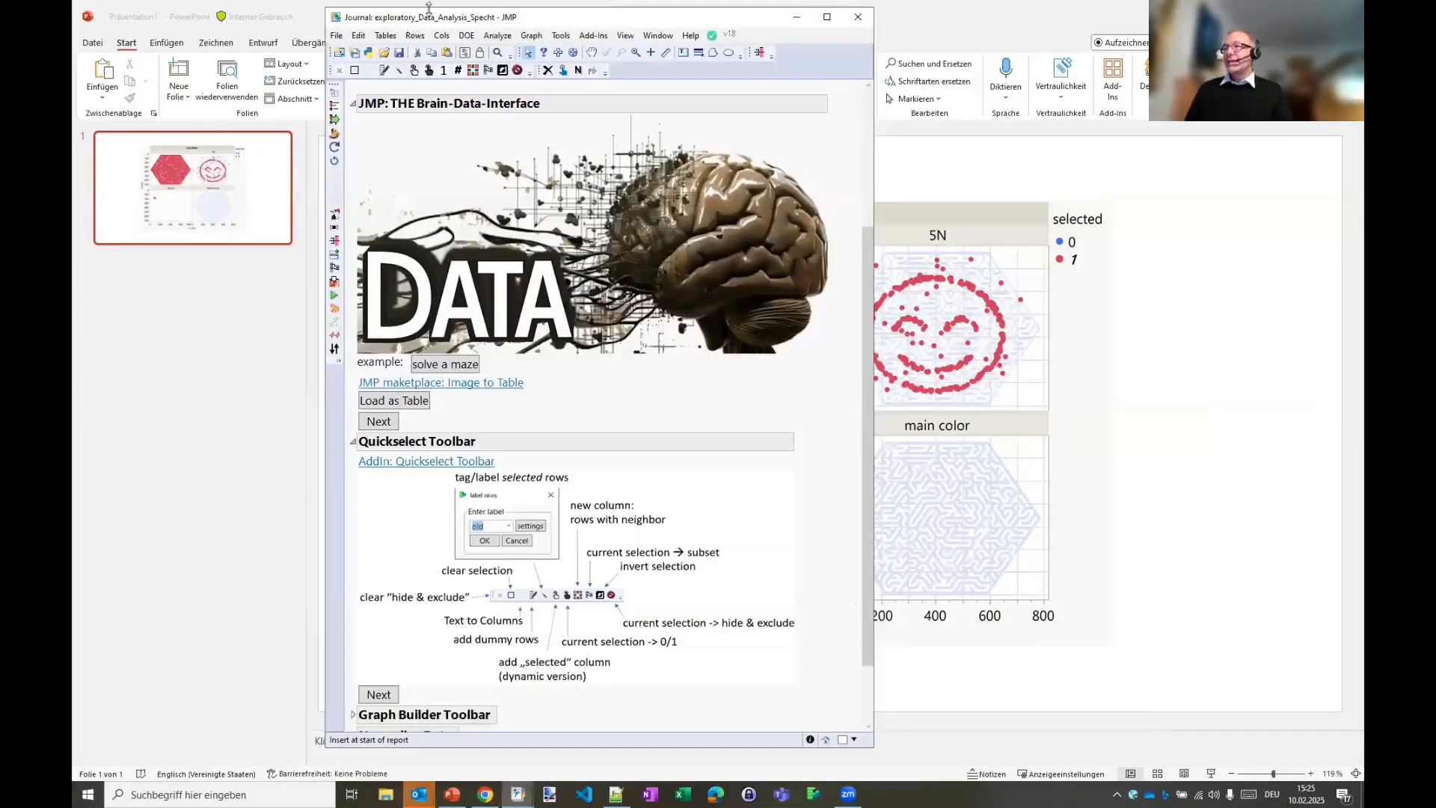
pyautogui.scroll(-3, 501, 435)
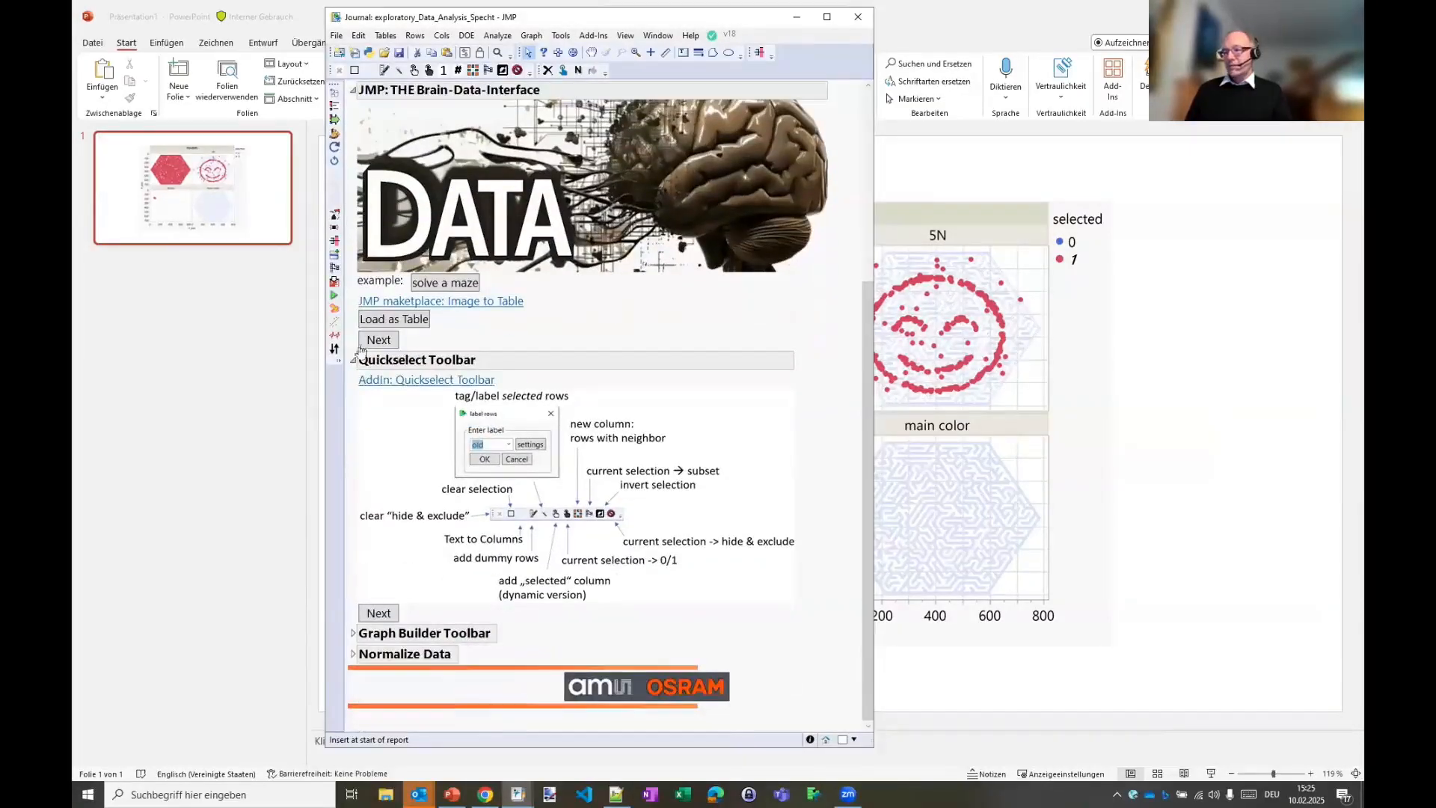